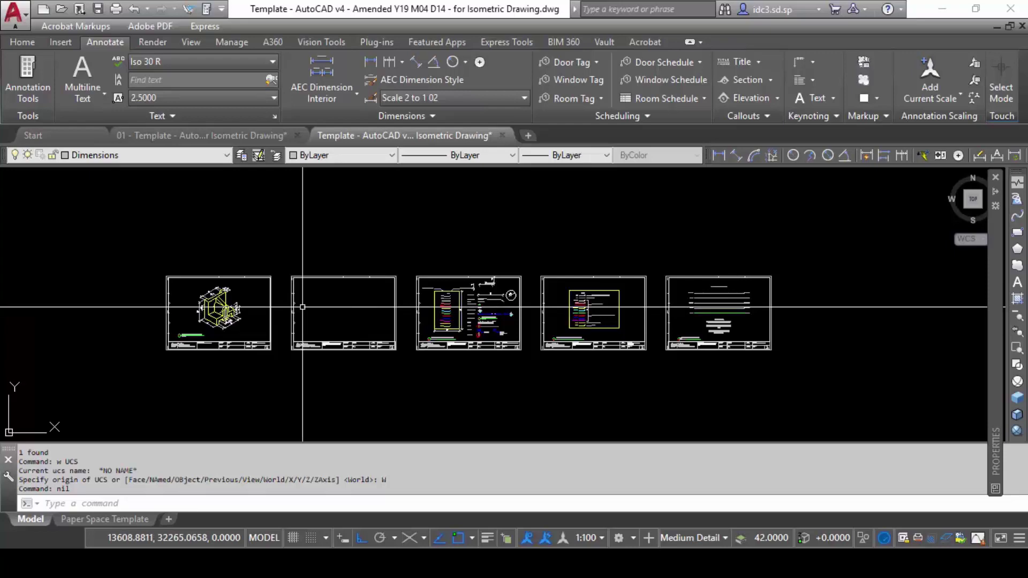
- Open the drawing 02 - Title Blk for Students.dwg from the for Students folder and look over its title block
key(ctrl+o)
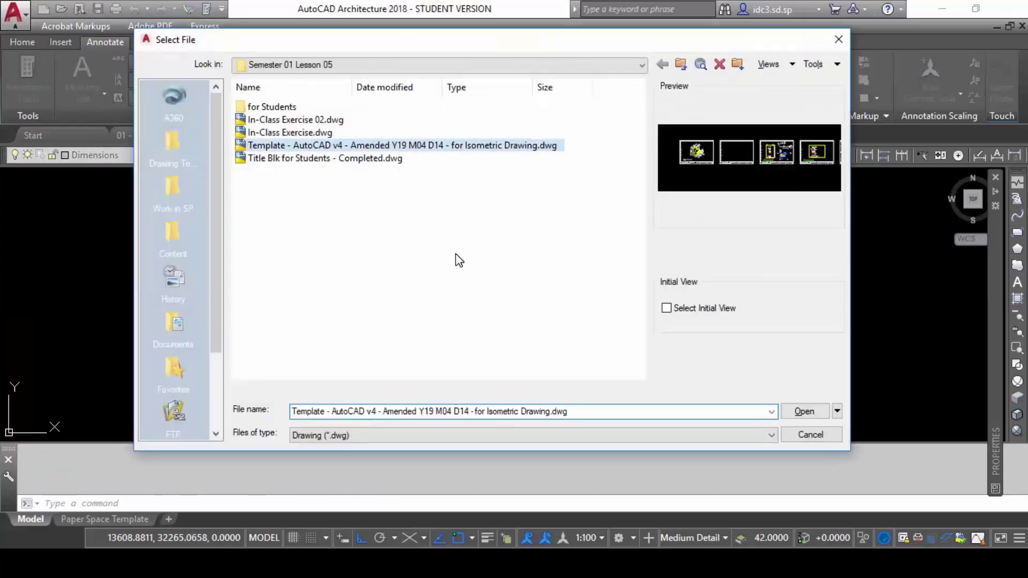
click(300, 156)
double_click(257, 104)
click(339, 123)
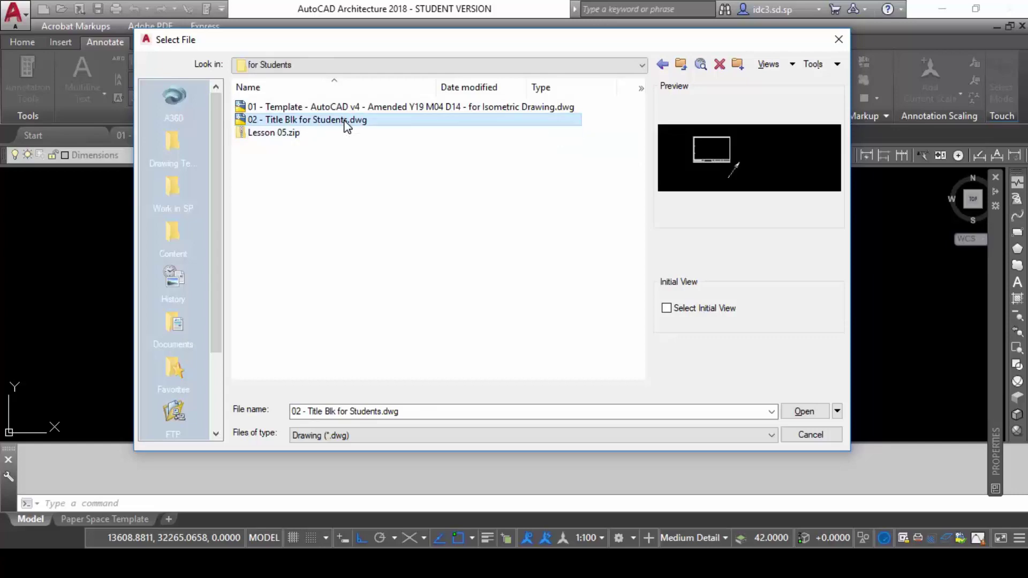
double_click(345, 124)
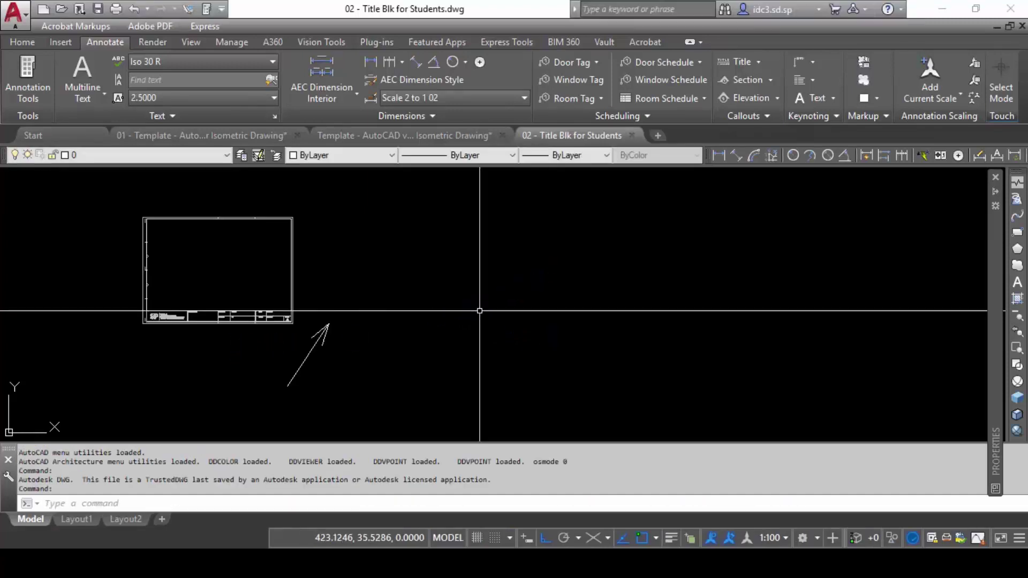
scroll(182, 310, up, 6)
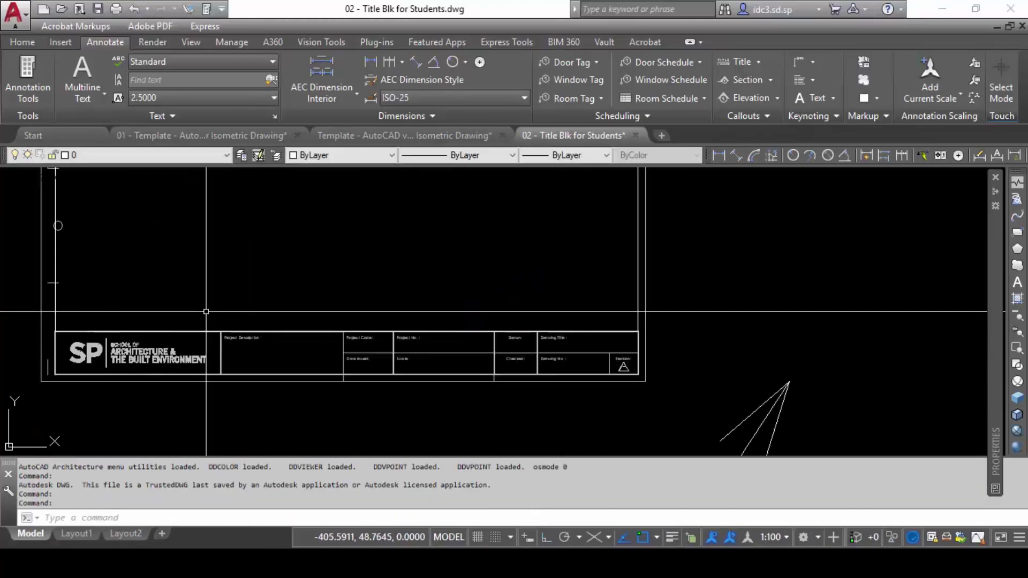
scroll(249, 309, down, 4)
middle_drag(249, 310, 329, 328)
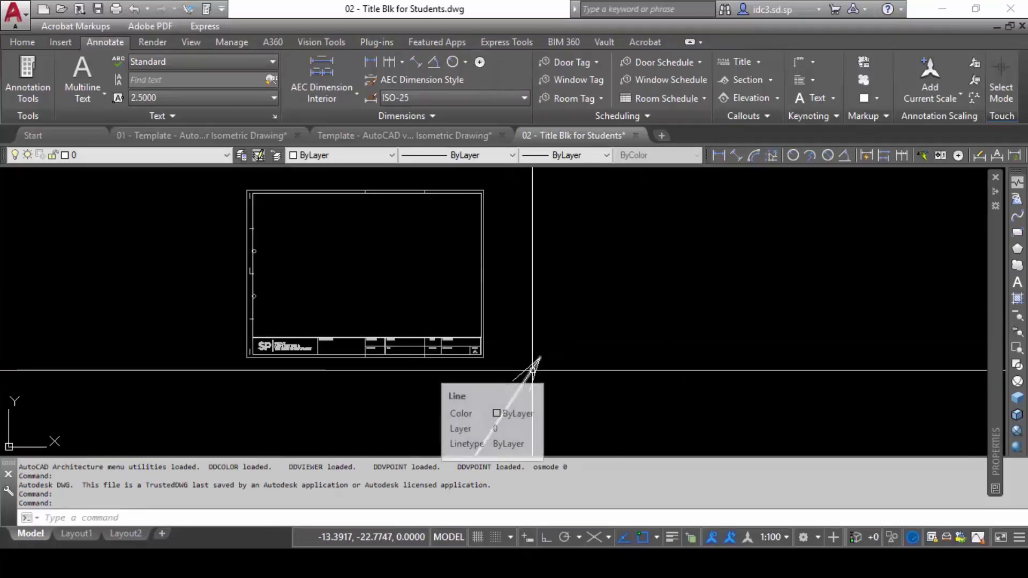
middle_drag(646, 364, 650, 353)
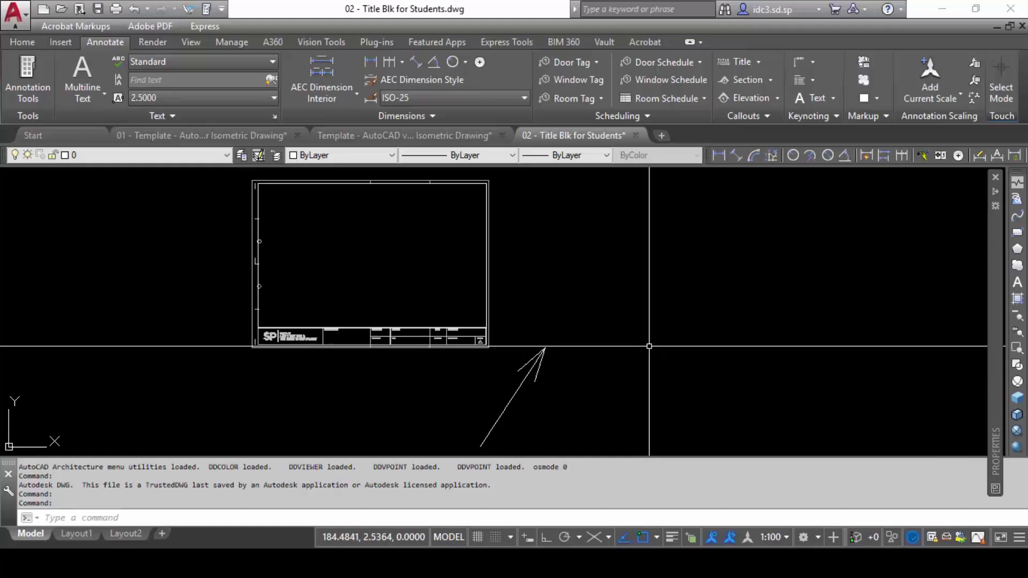
- Open Title Blk for Students - Completed.dwg from the parent folder Semester 01 Lesson 05
key(ctrl+o)
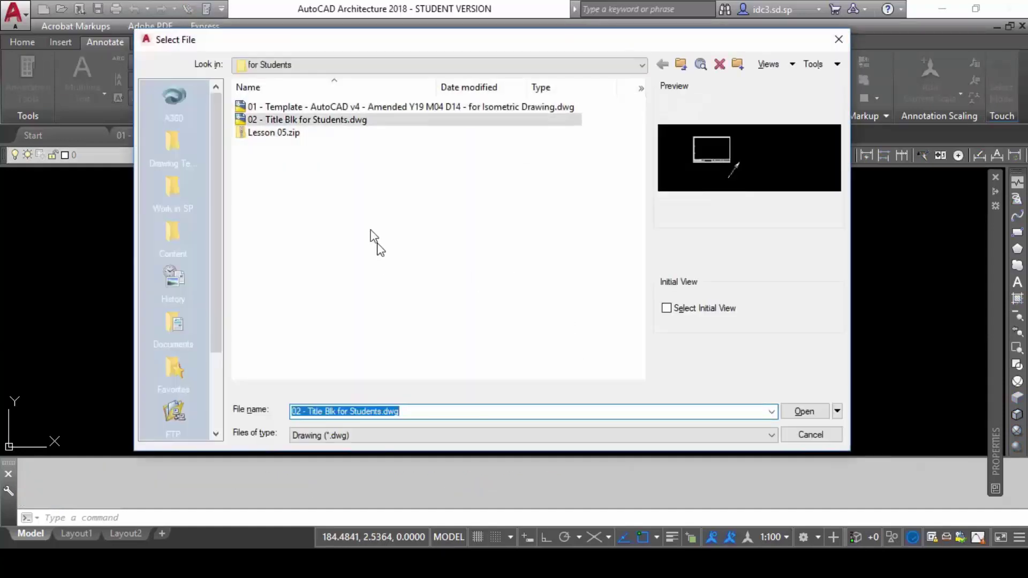
click(681, 64)
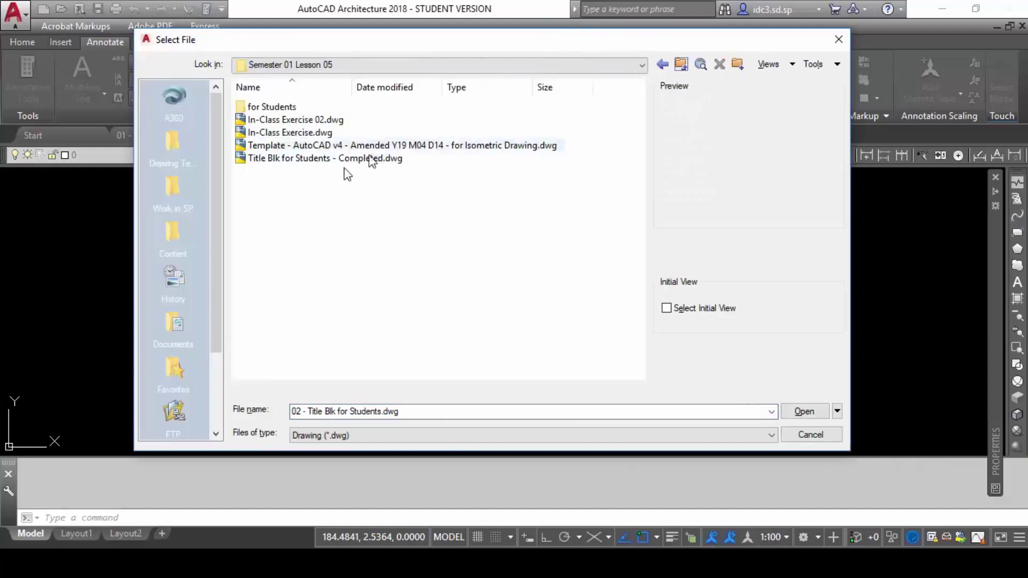
double_click(381, 160)
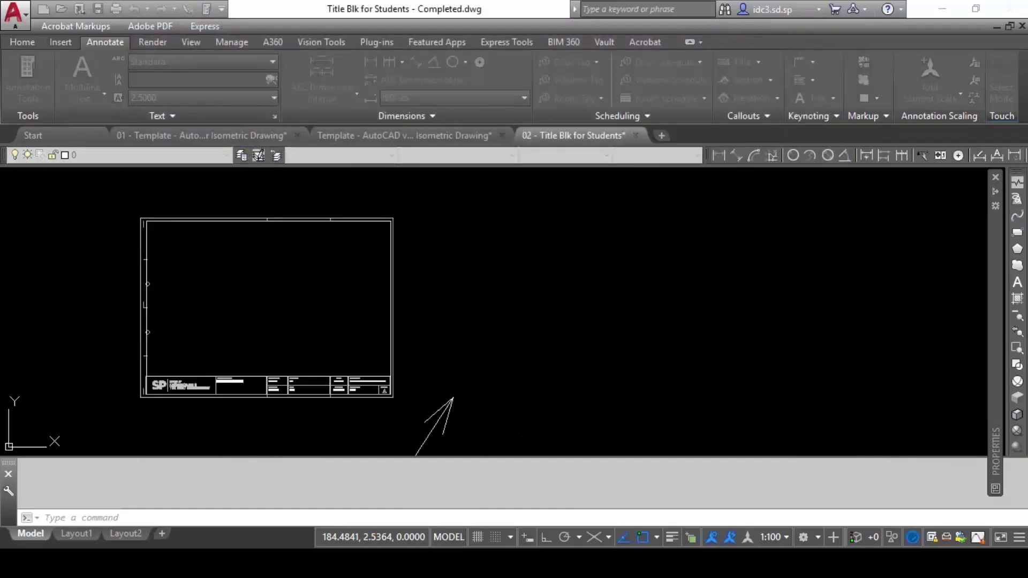
- Switch to the isometric Template drawing and inspect the Project Description text in the first sheet's title block in the text editor, without editing it
click(341, 136)
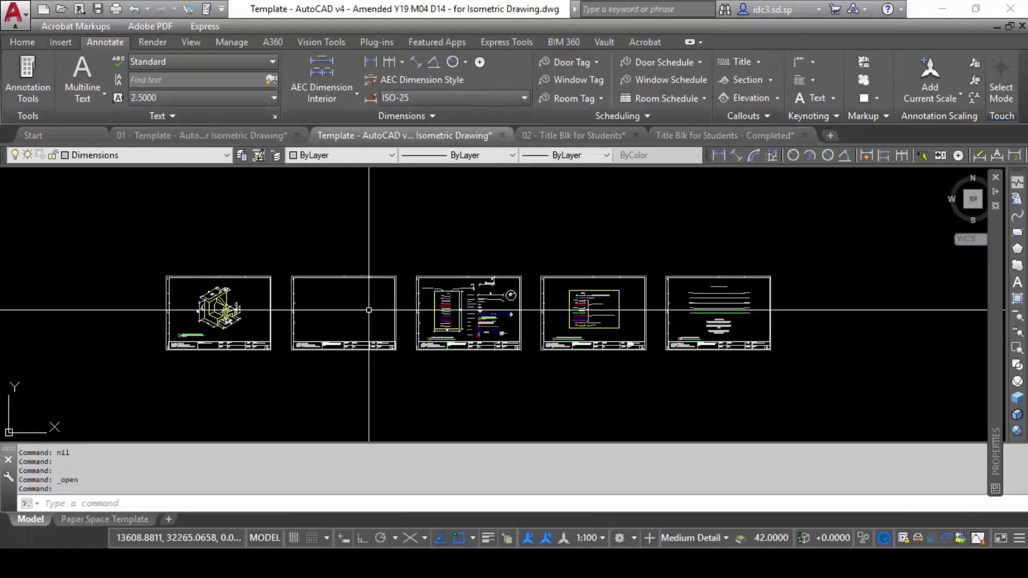
scroll(184, 321, up, 8)
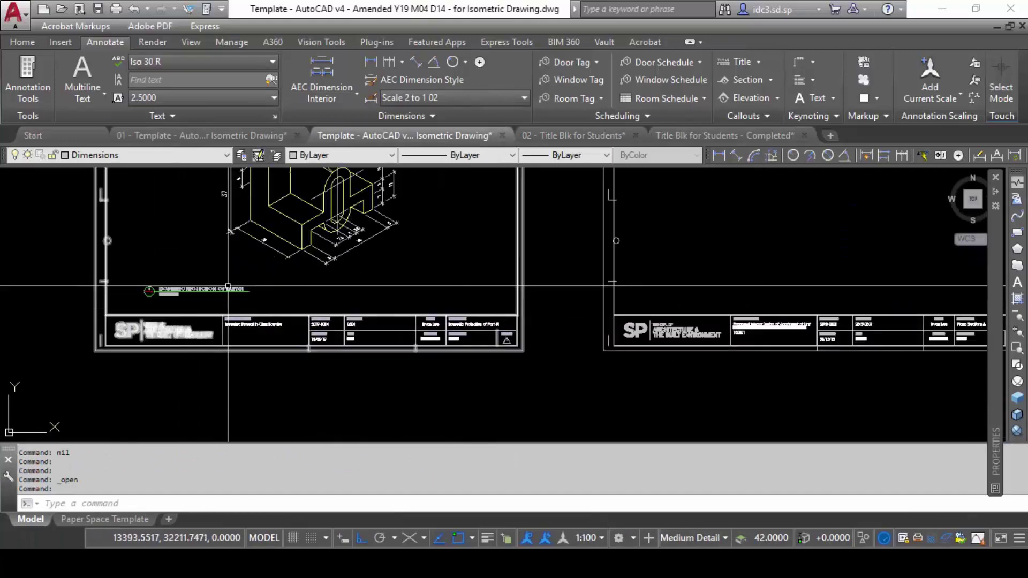
scroll(464, 317, up, 6)
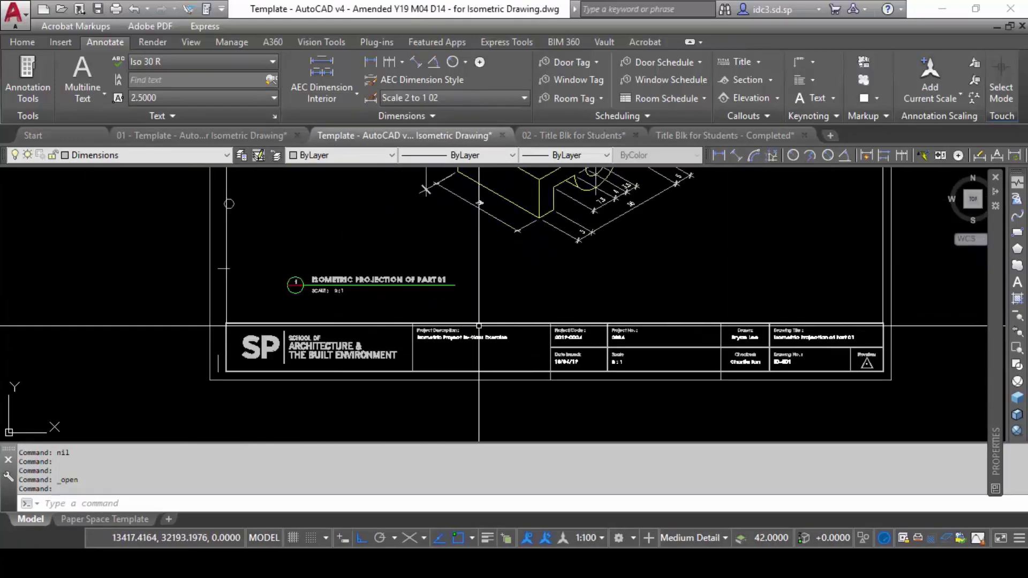
click(491, 336)
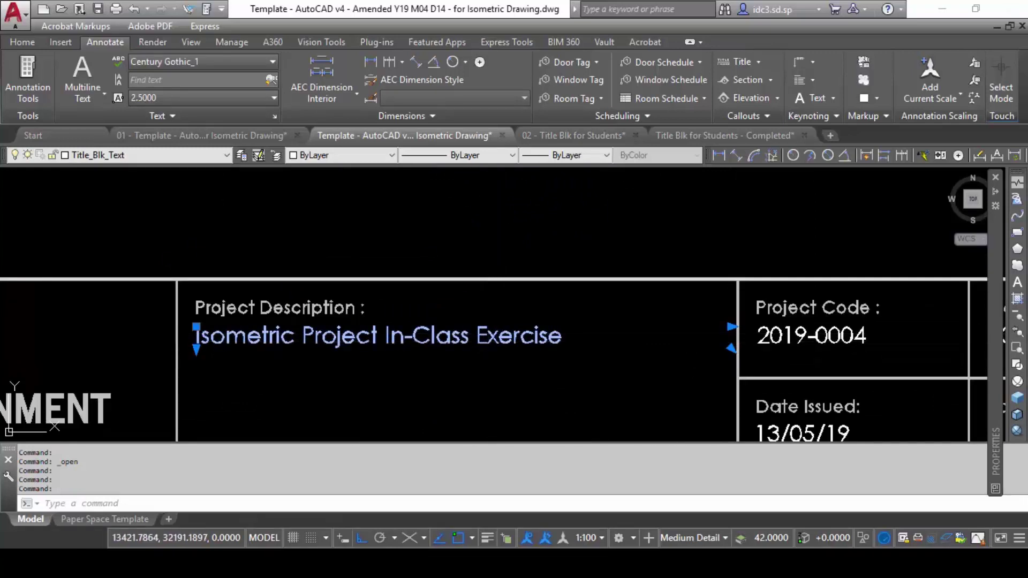
key(Escape)
double_click(454, 343)
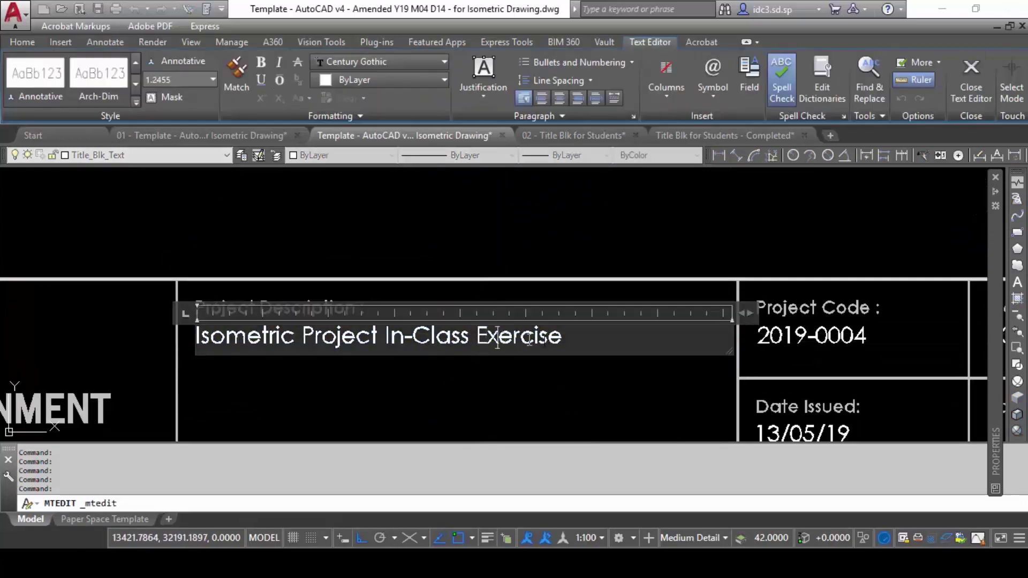
click(603, 395)
click(578, 374)
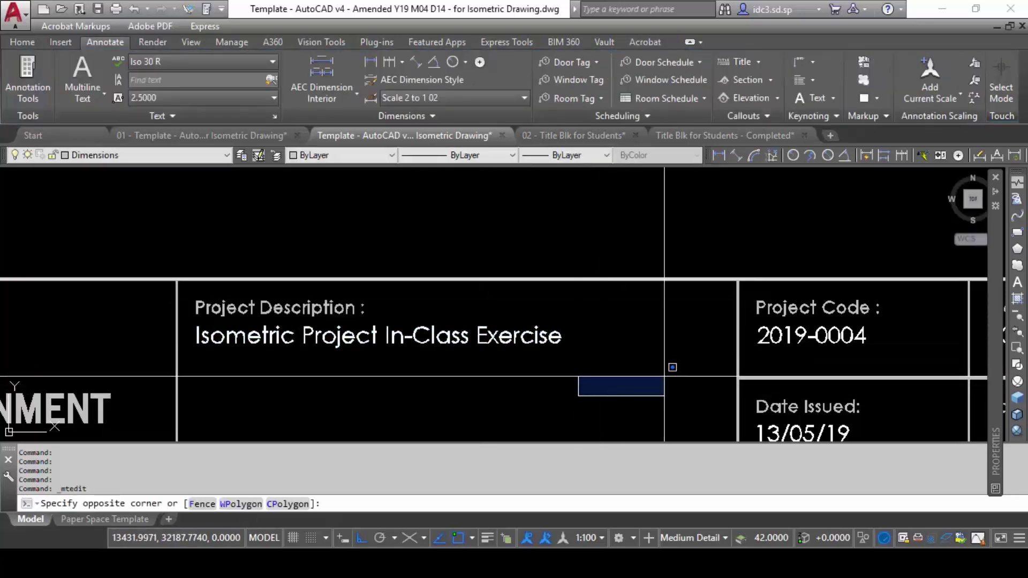
scroll(668, 368, down, 2)
middle_drag(668, 367, 439, 351)
key(Escape)
- Examine the remaining title block fields on the isometric sheet, from project code to drawing number, and the sheet layout
middle_drag(637, 364, 350, 350)
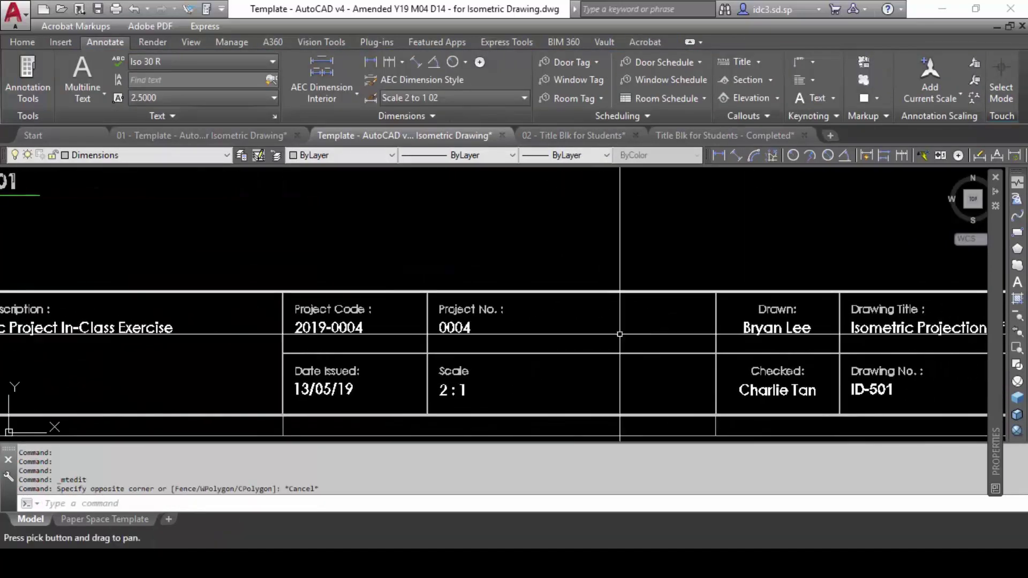
middle_drag(834, 364, 642, 353)
scroll(584, 311, down, 5)
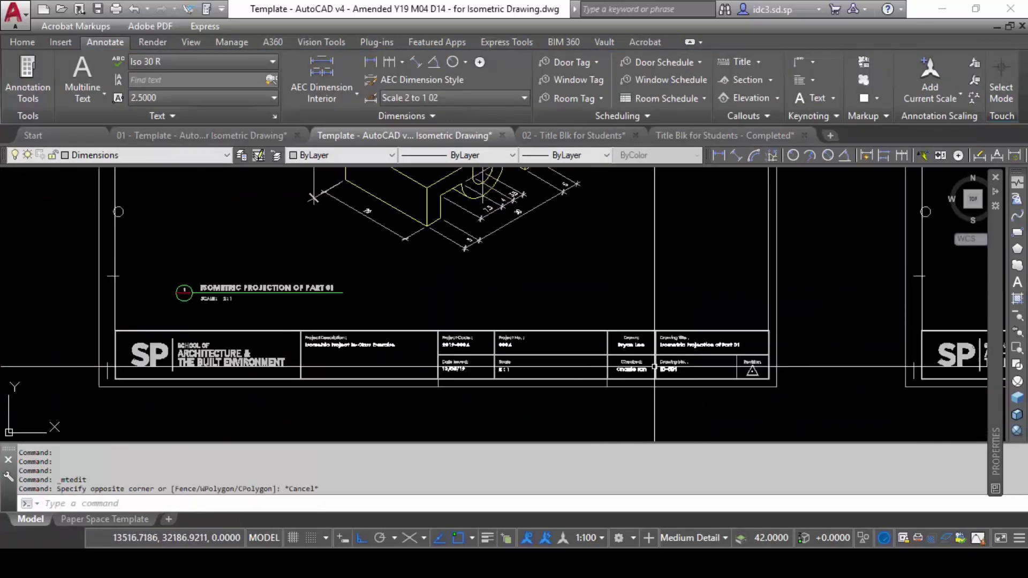
scroll(583, 311, down, 2)
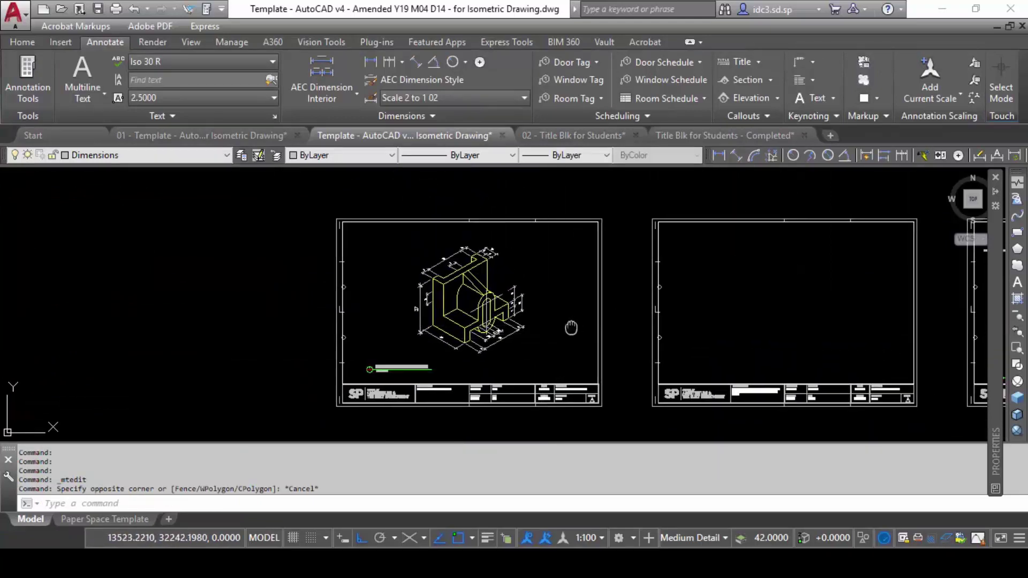
scroll(478, 310, up, 2)
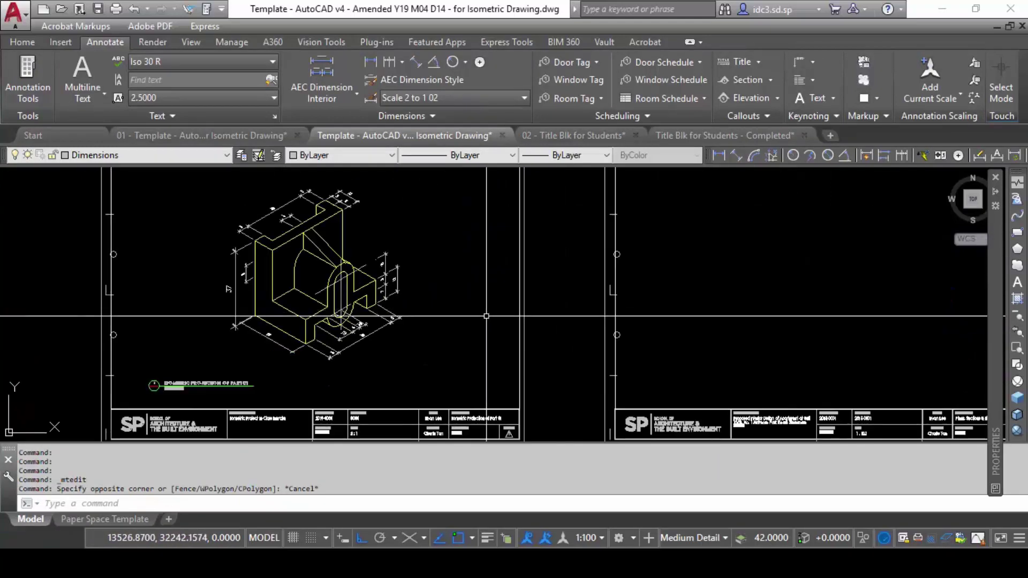
- In Title Blk for Students - Completed, insert the A3_NEW block at scale 1 with its insertion point at the arrow's tip
click(702, 132)
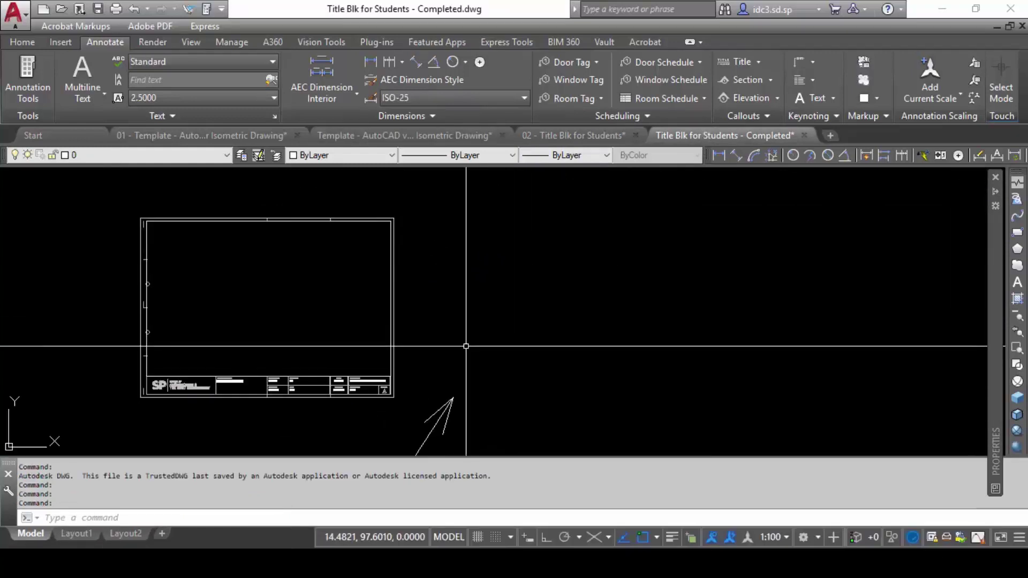
text(i)
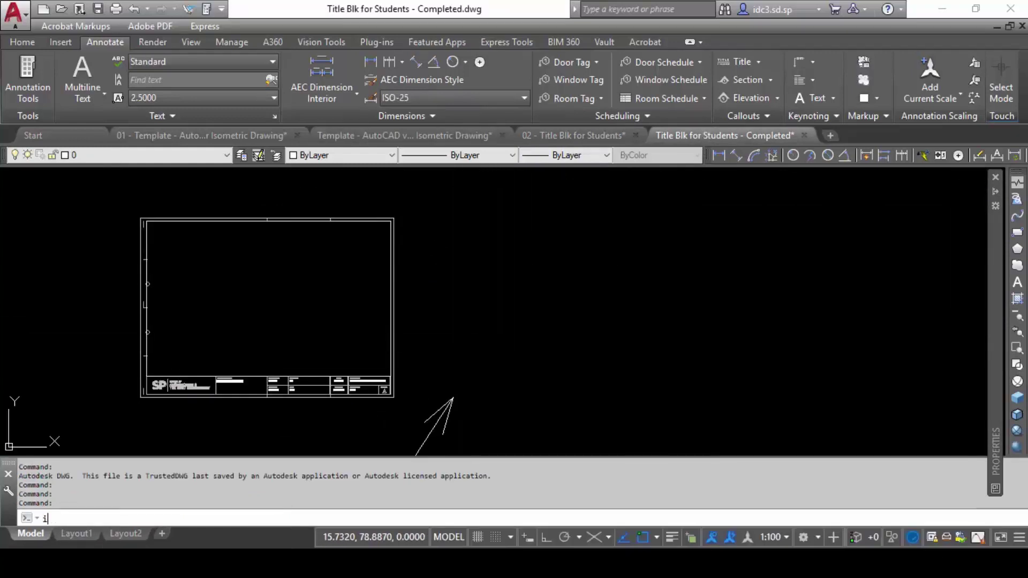
key(Return)
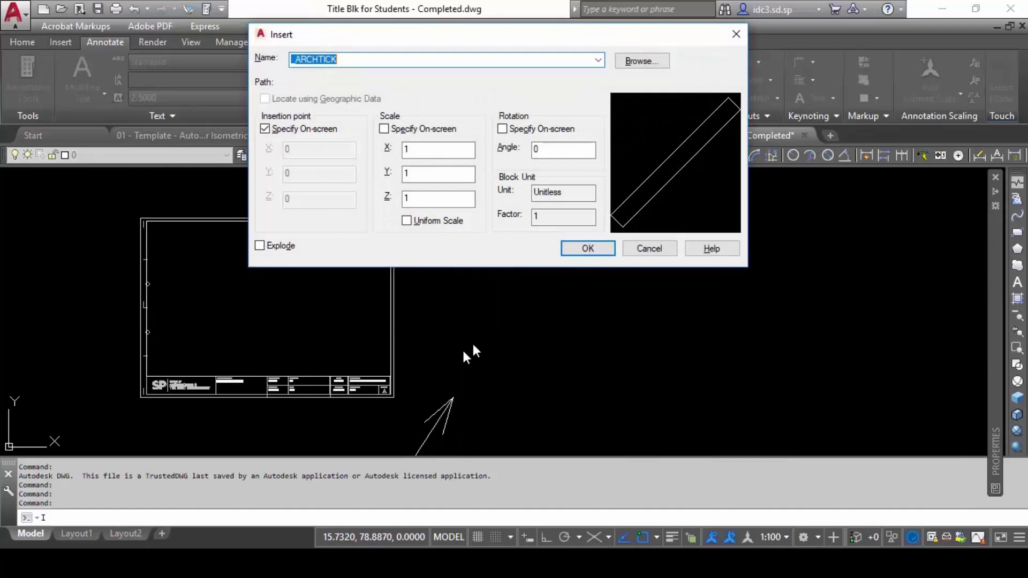
click(598, 60)
click(484, 95)
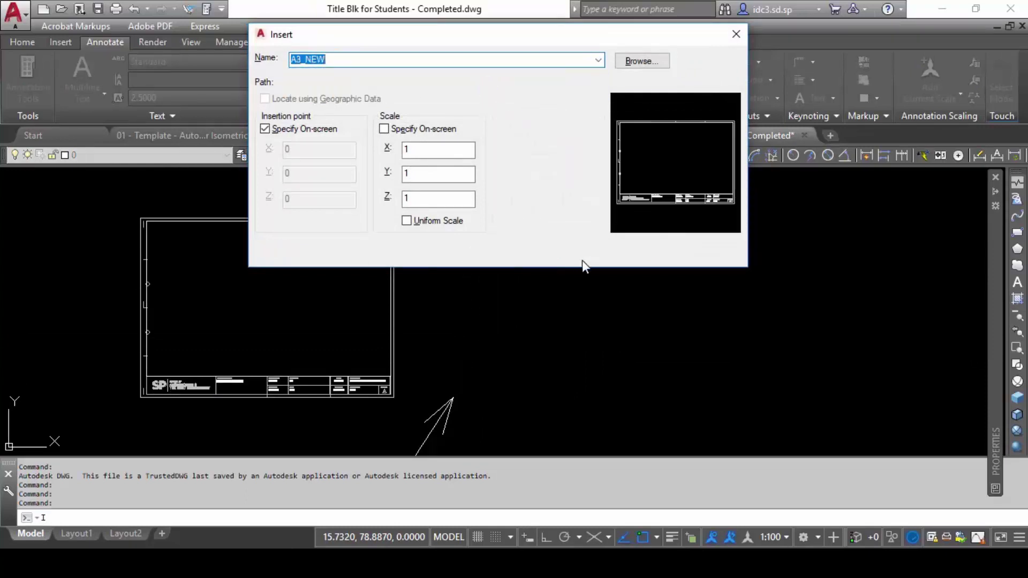
click(587, 248)
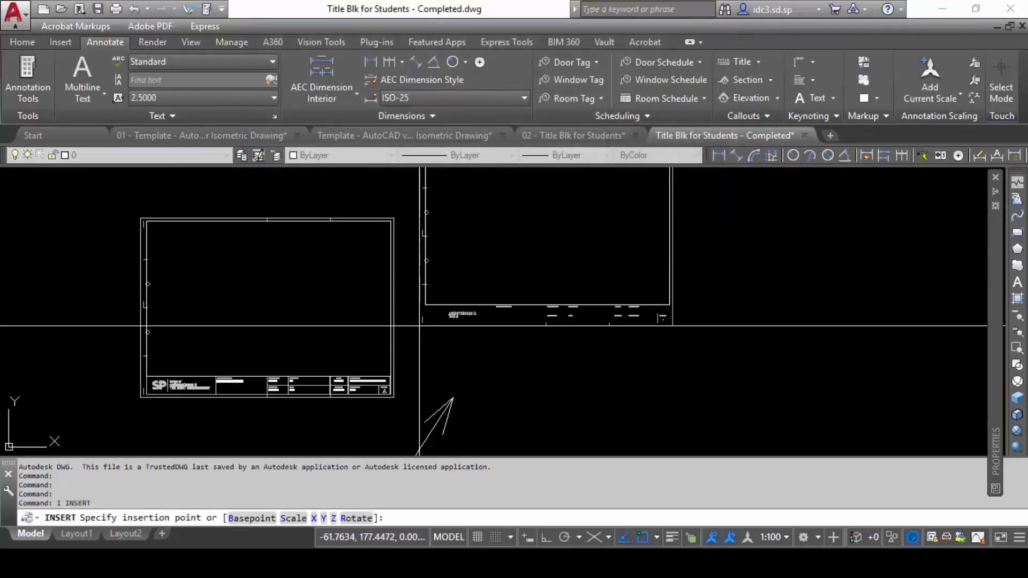
click(453, 397)
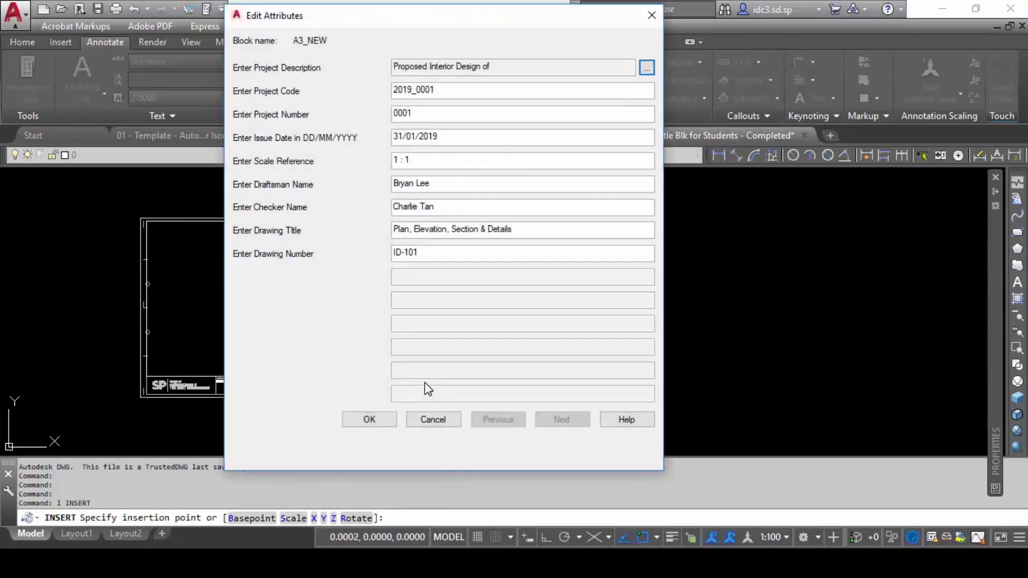
- Add the text "Able to key in everything" at the start of the new block's Project Description attribute
drag(511, 20, 517, 20)
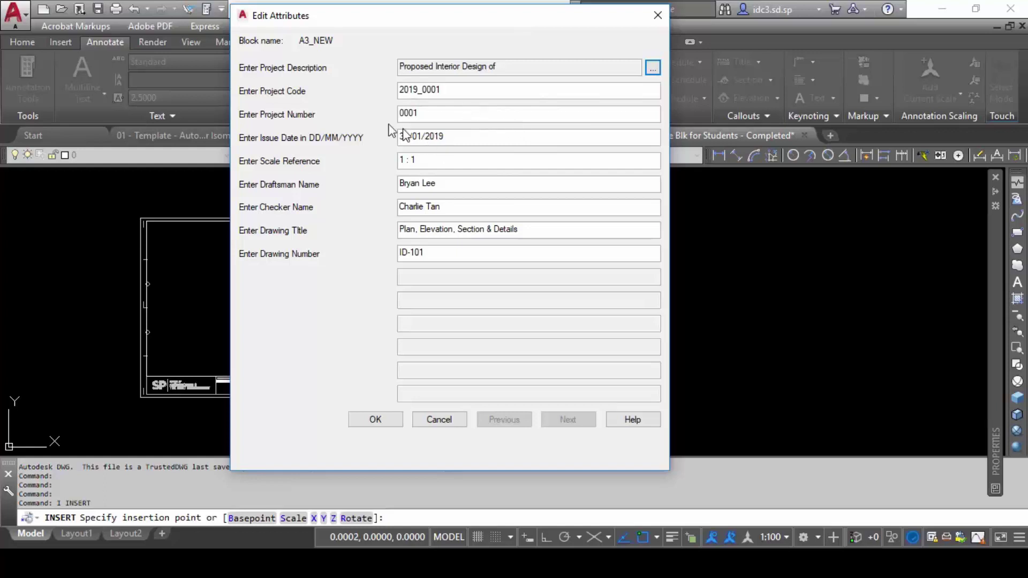
click(367, 95)
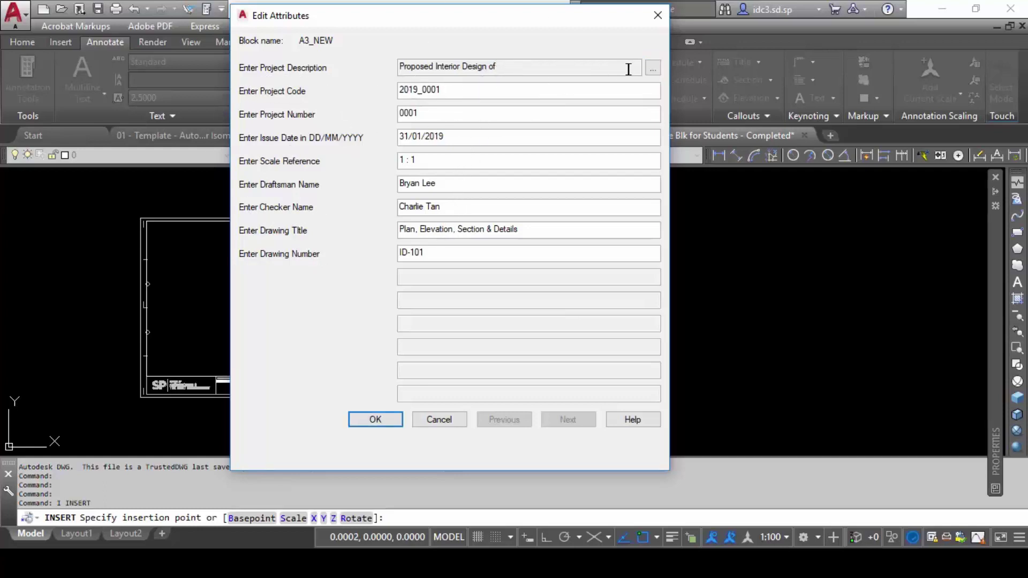
click(657, 68)
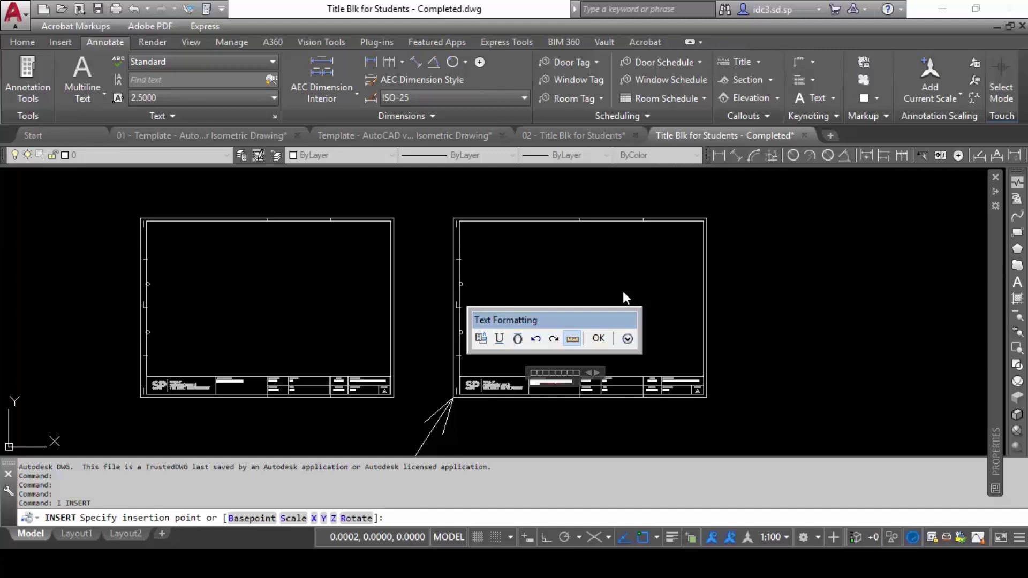
click(629, 340)
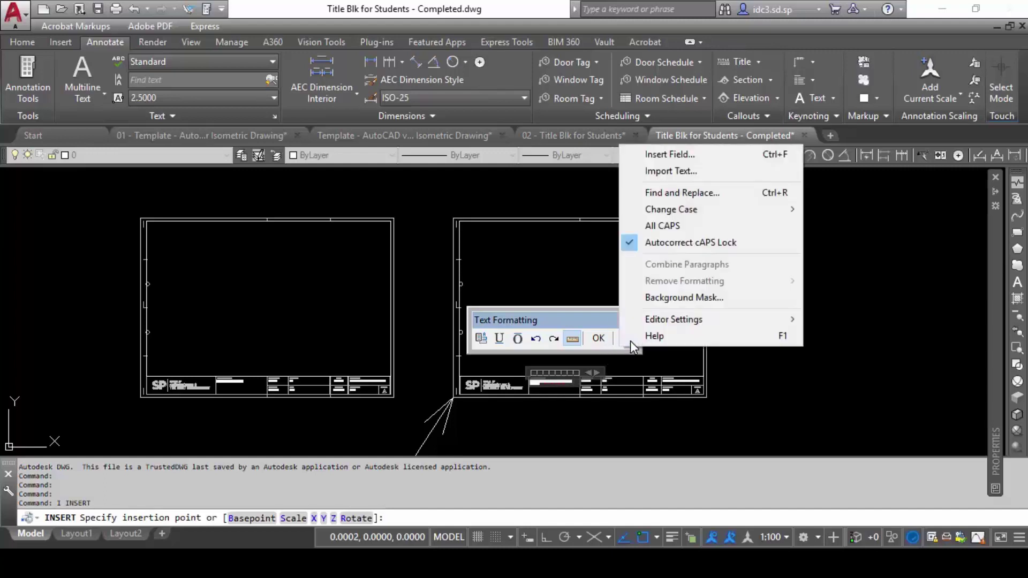
click(627, 338)
click(598, 339)
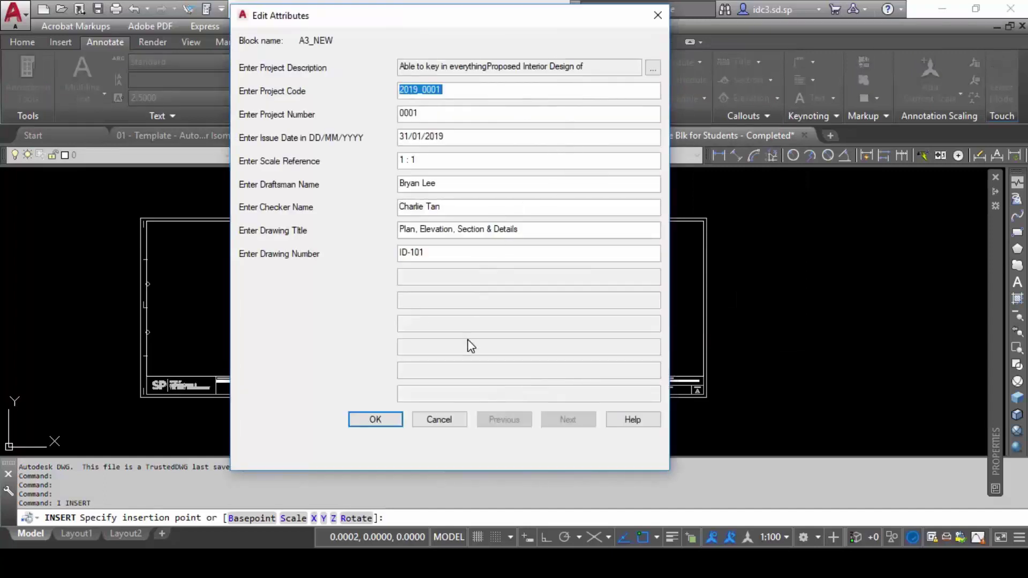
- Delete "Proposed Interior Design of" from the Project Description attribute and accept the block's attribute values
click(653, 68)
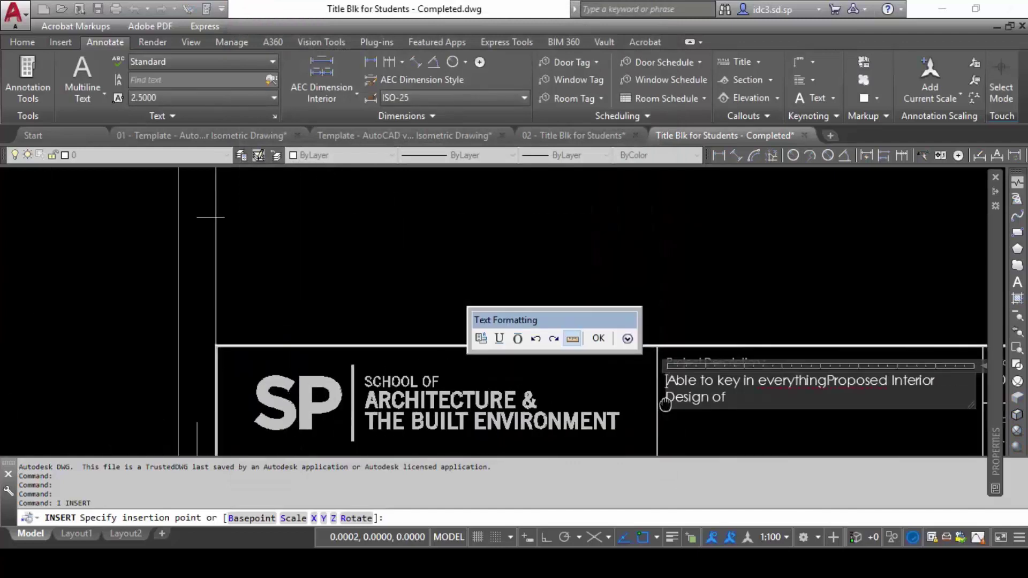
drag(636, 395, 714, 441)
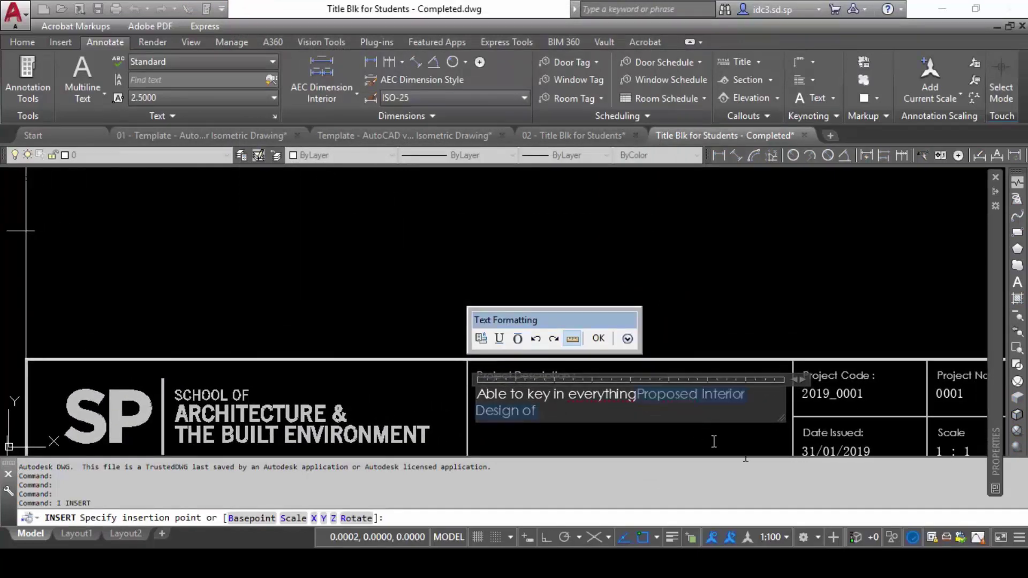
key(Delete)
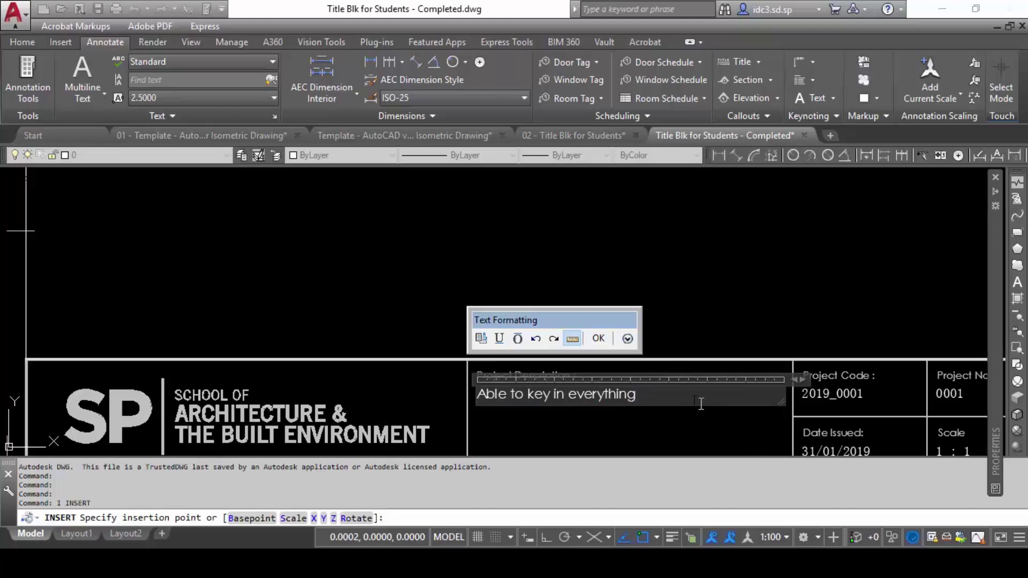
click(598, 338)
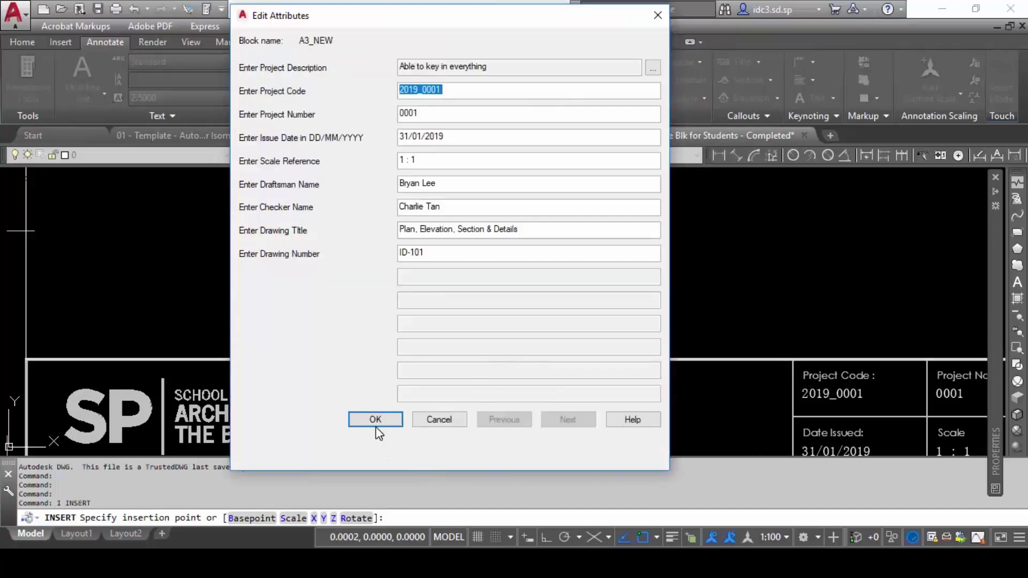
click(375, 419)
scroll(438, 291, down, 4)
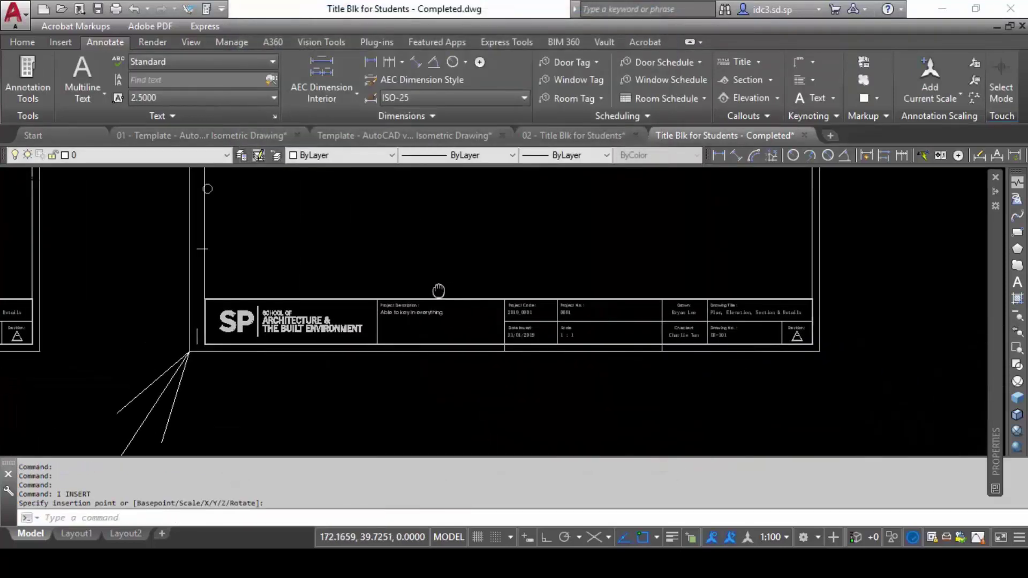
- Examine the filled-in fields of the inserted title block, from the drawing title and revision back to the project description
scroll(557, 305, up, 5)
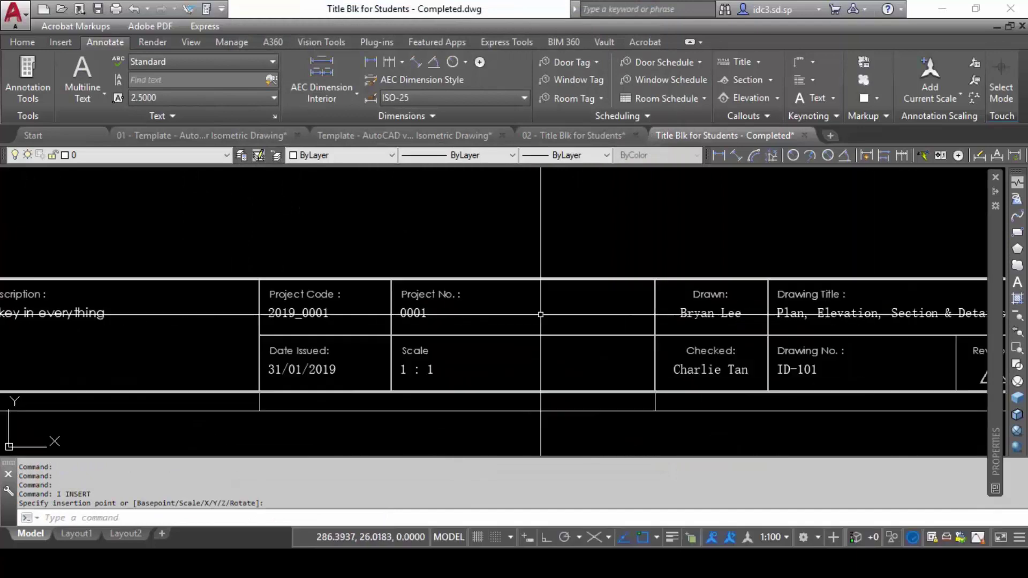
scroll(541, 315, up, 2)
scroll(596, 309, down, 2)
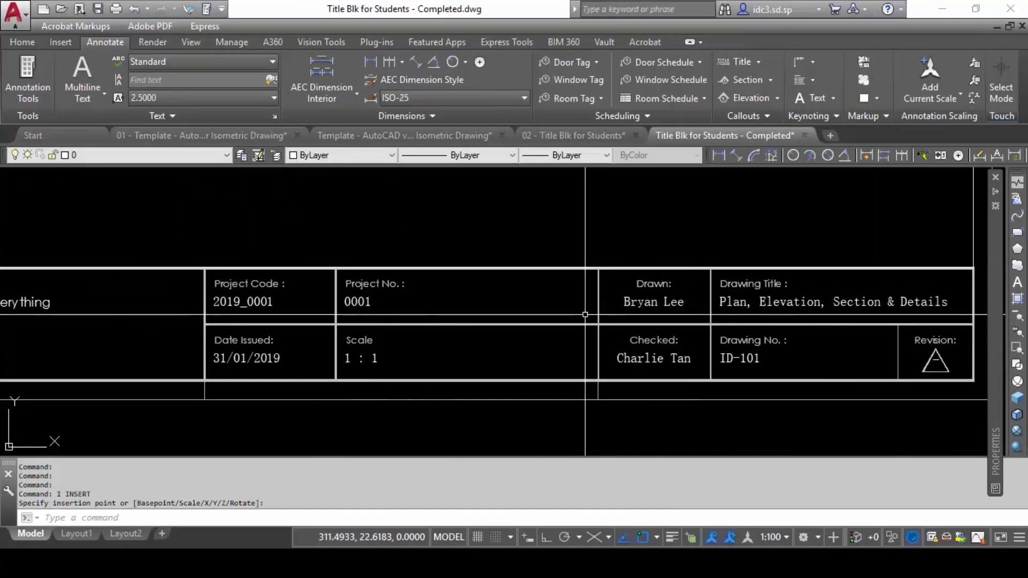
mouse_move(585, 314)
middle_down()
mouse_move(413, 310)
mouse_move(617, 344)
middle_up()
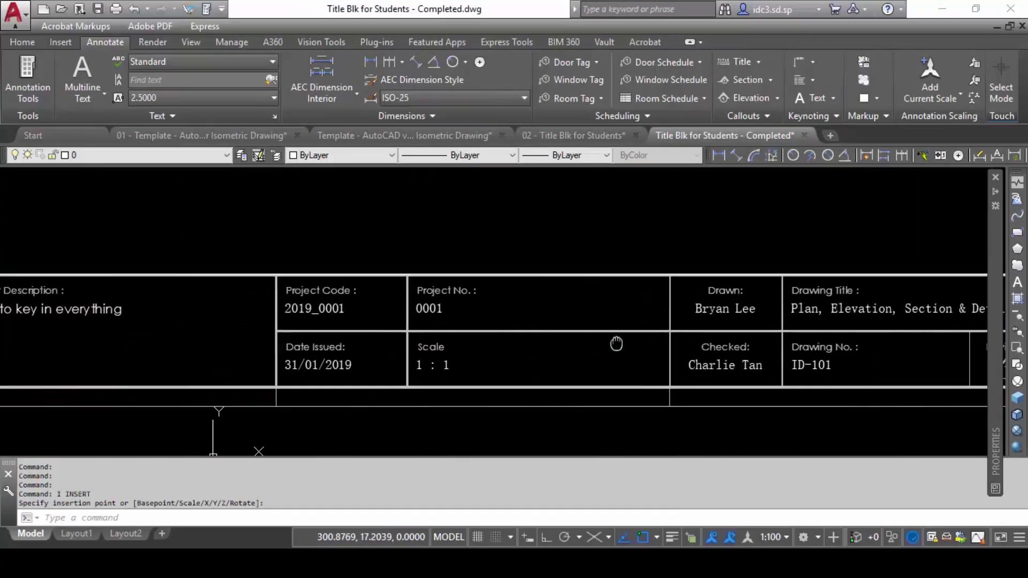
middle_drag(481, 331, 555, 335)
middle_drag(395, 335, 551, 339)
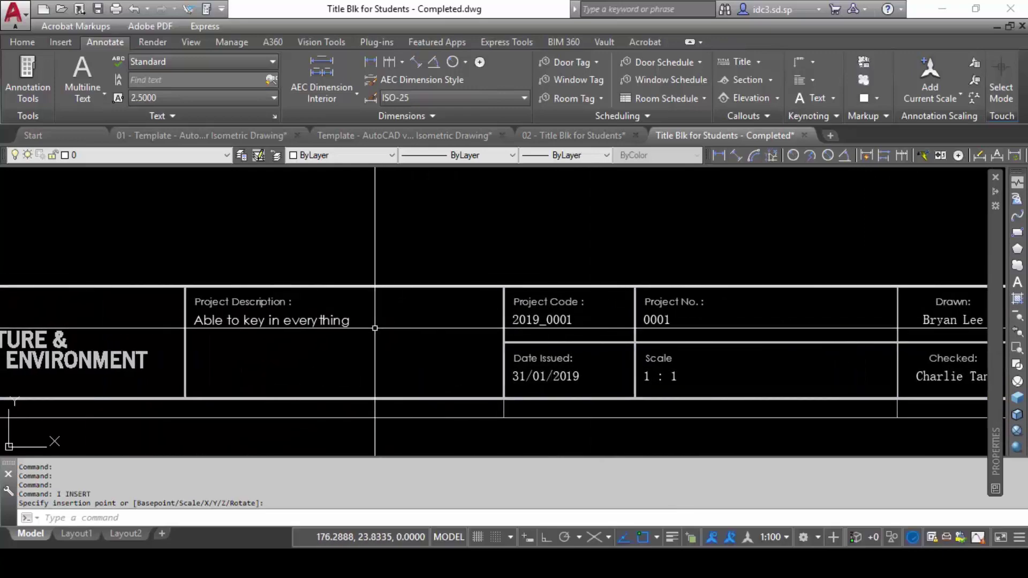
- Open the attributes of the inserted A3_NEW title block in the Enhanced Attribute Editor
double_click(322, 320)
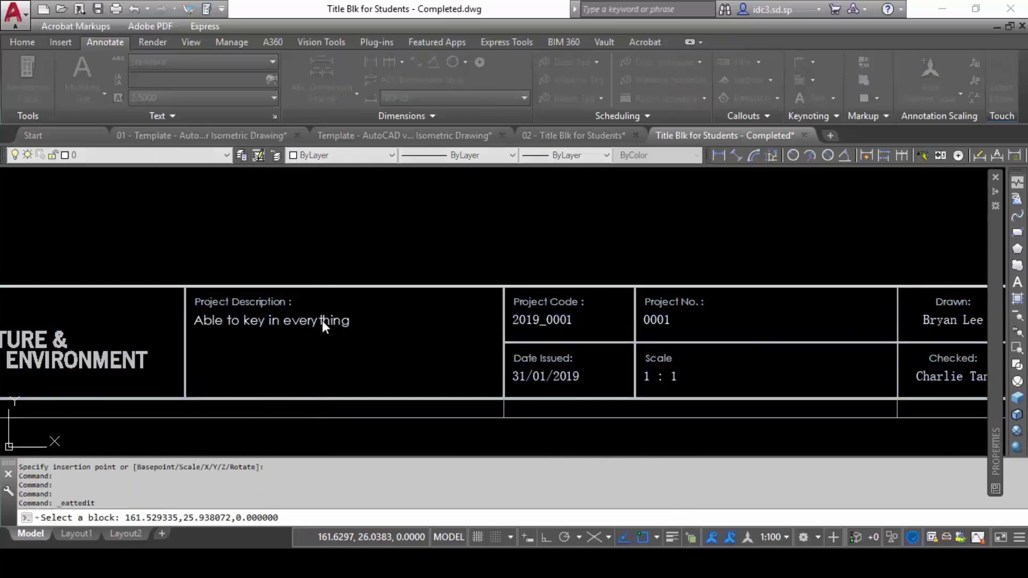
key(Escape)
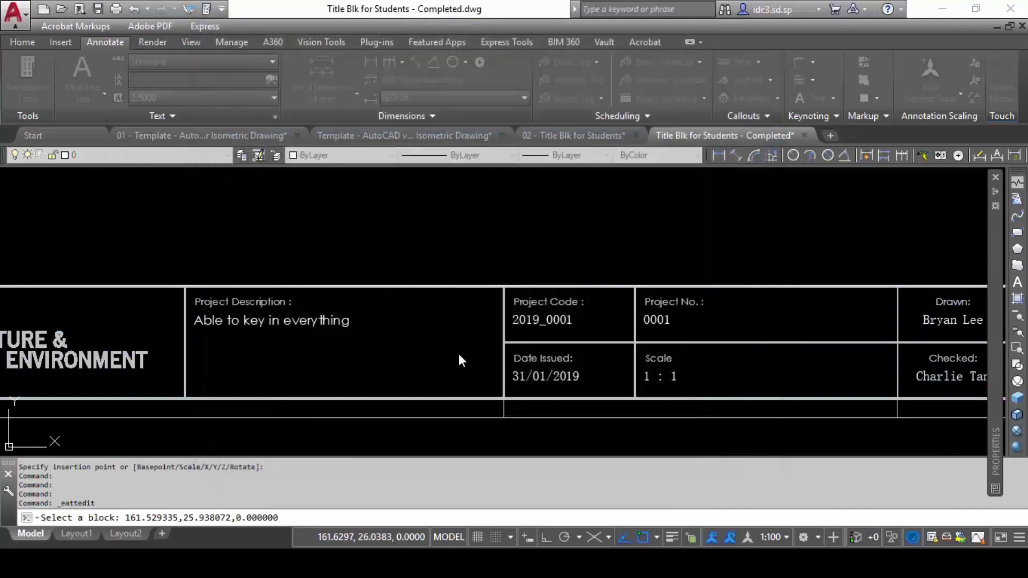
click(698, 325)
right_click(698, 329)
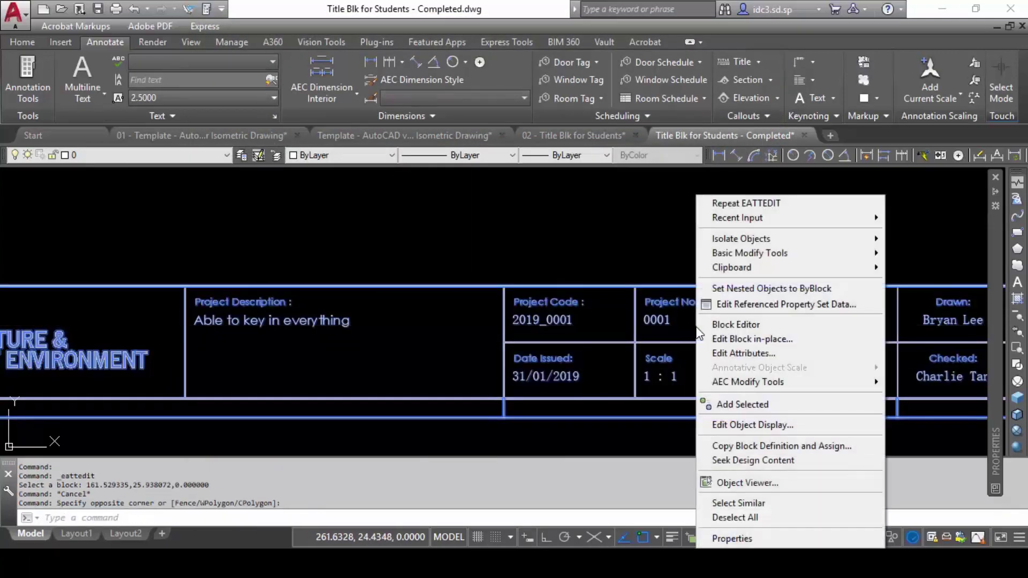
click(777, 351)
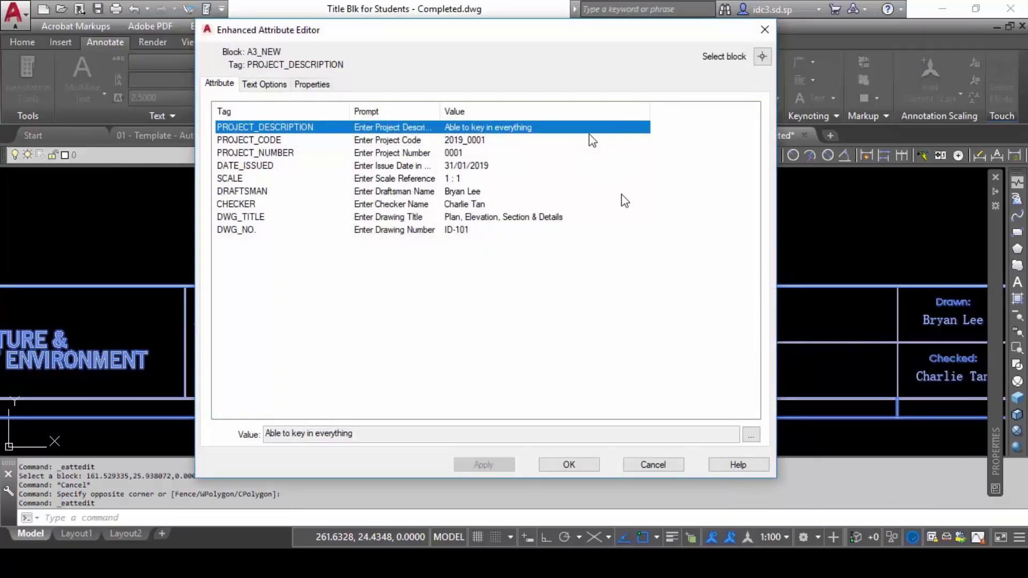
drag(550, 39, 579, 26)
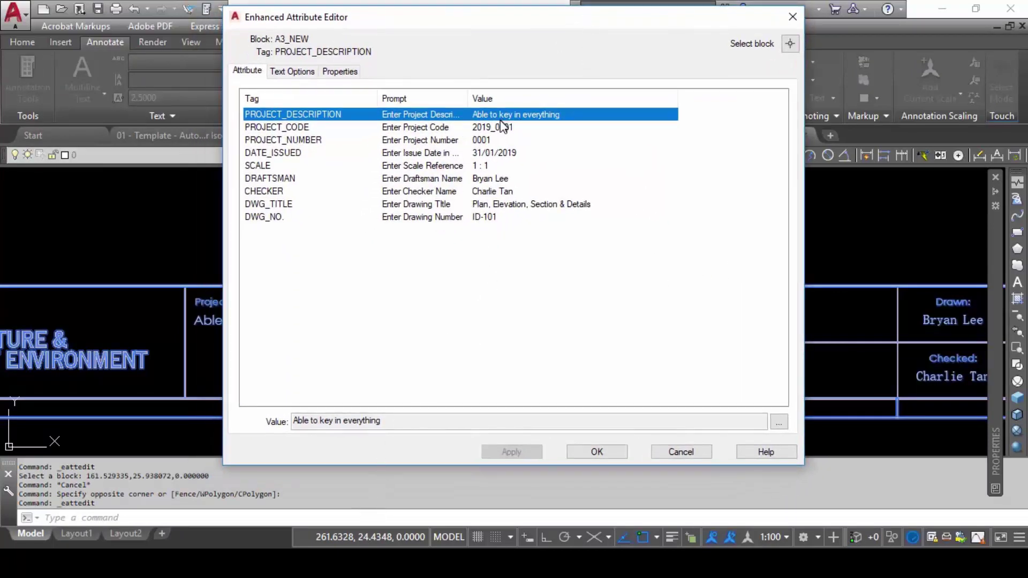
- Review the block's attribute values from PROJECT_CODE to DWG_NO. and leave the editor without changing anything
click(502, 127)
click(337, 419)
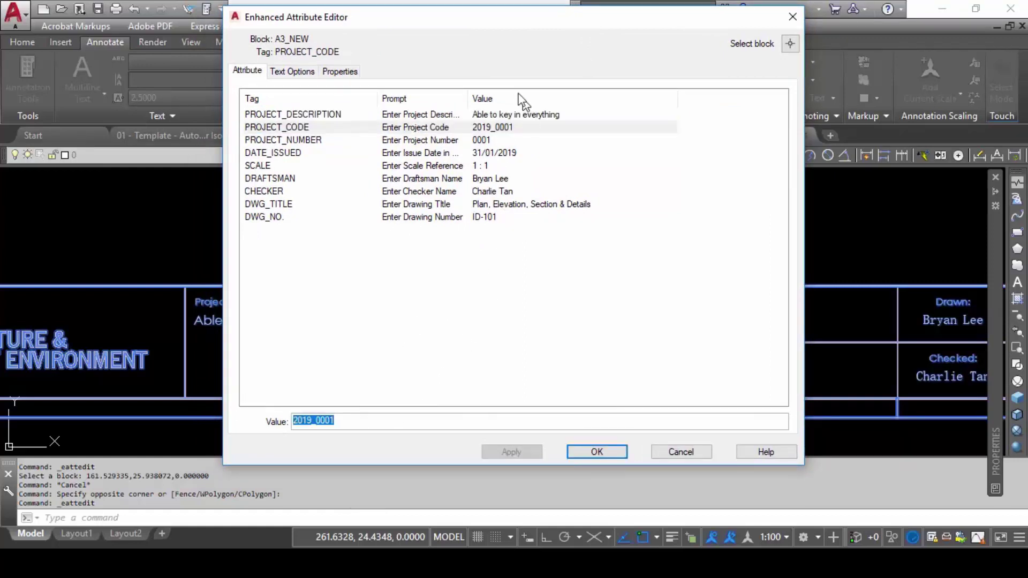
click(503, 128)
click(503, 140)
click(504, 166)
click(506, 192)
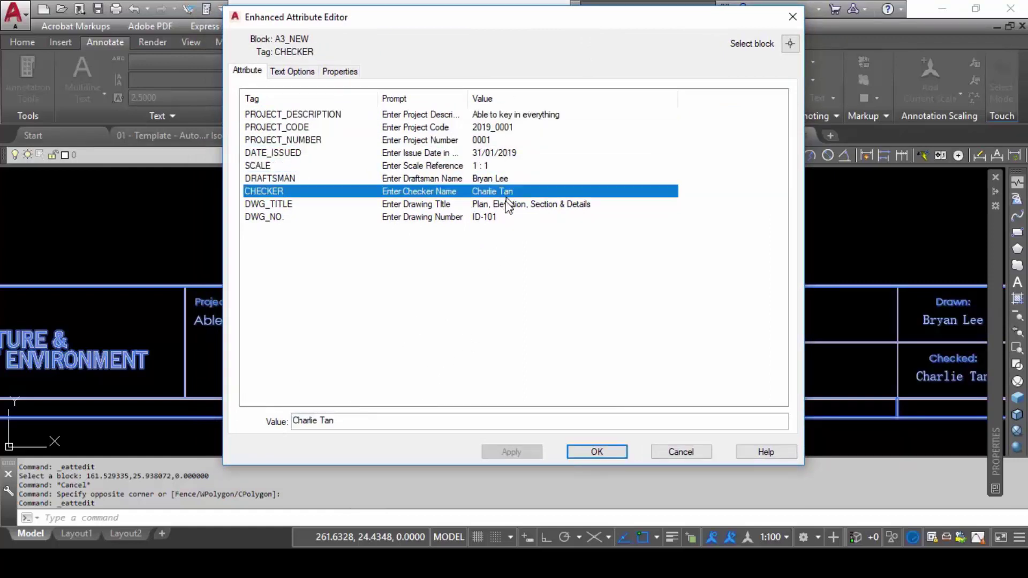
click(506, 204)
click(509, 218)
key(Tab)
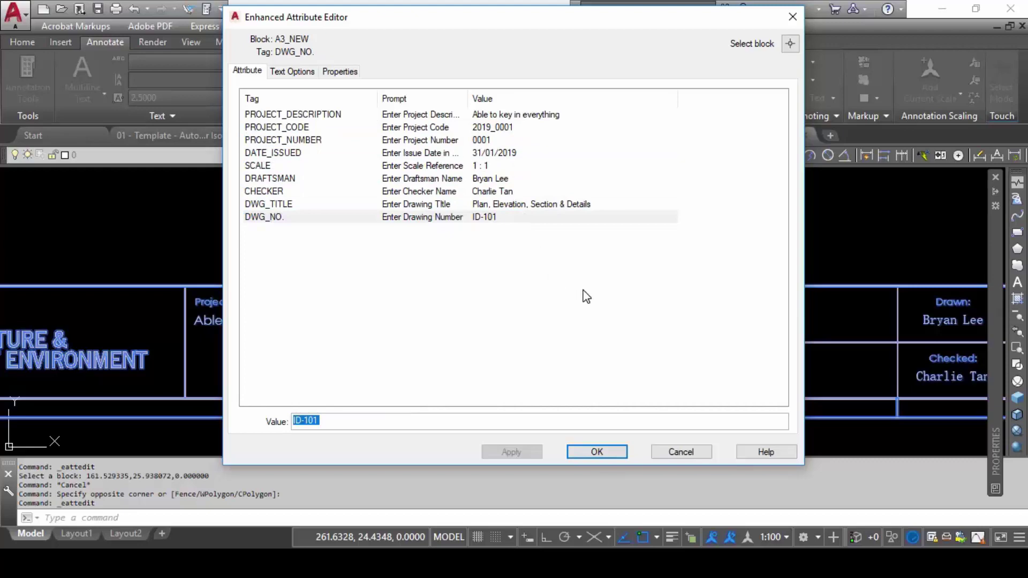
key(Escape)
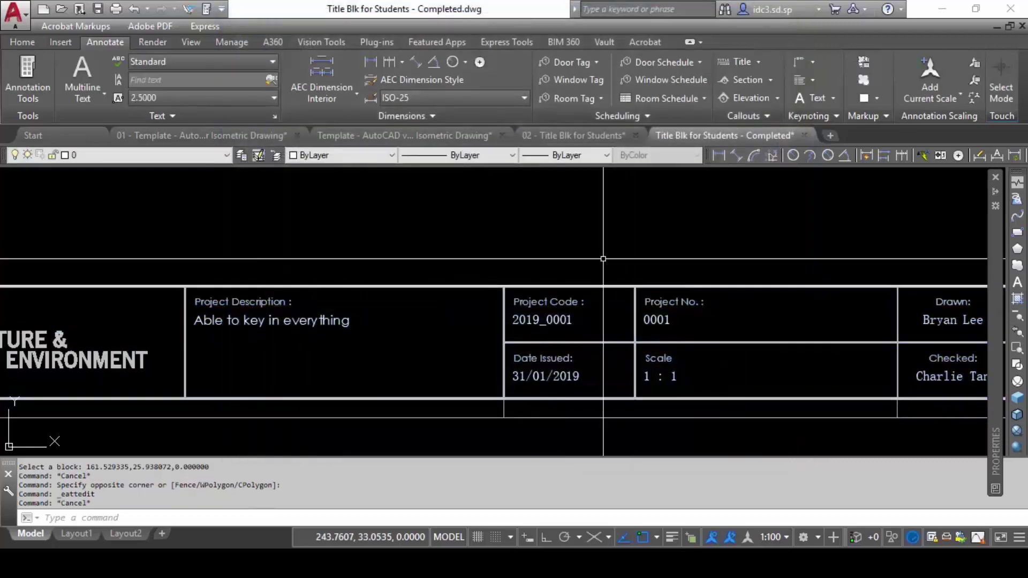
- Switch to the 02 - Title Blk for Students drawing and bring its blank title block sheet into view
scroll(605, 321, down, 2)
click(542, 136)
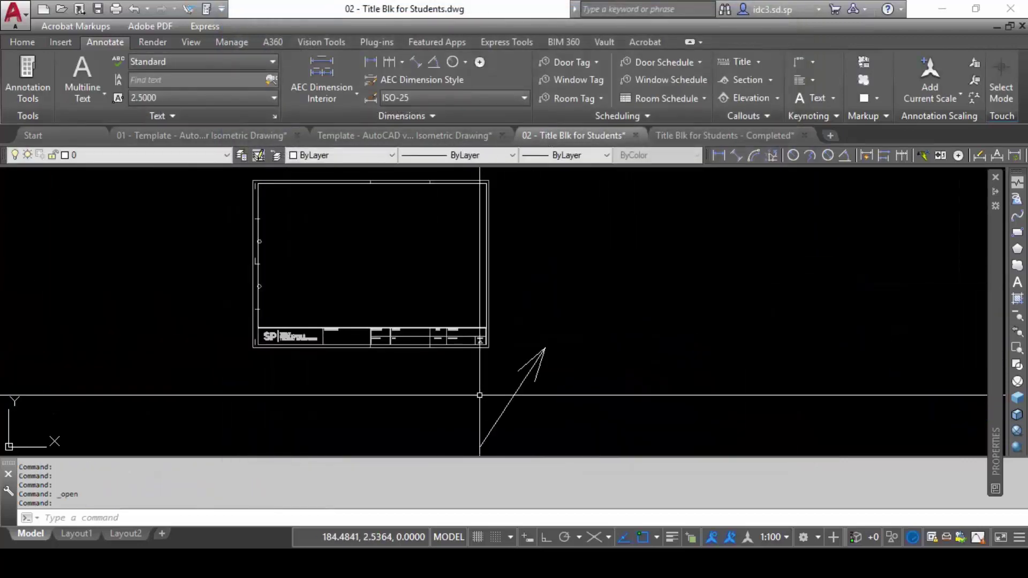
scroll(574, 329, up, 2)
mouse_move(577, 289)
middle_down()
mouse_move(615, 323)
mouse_move(544, 307)
middle_up()
scroll(621, 327, down, 2)
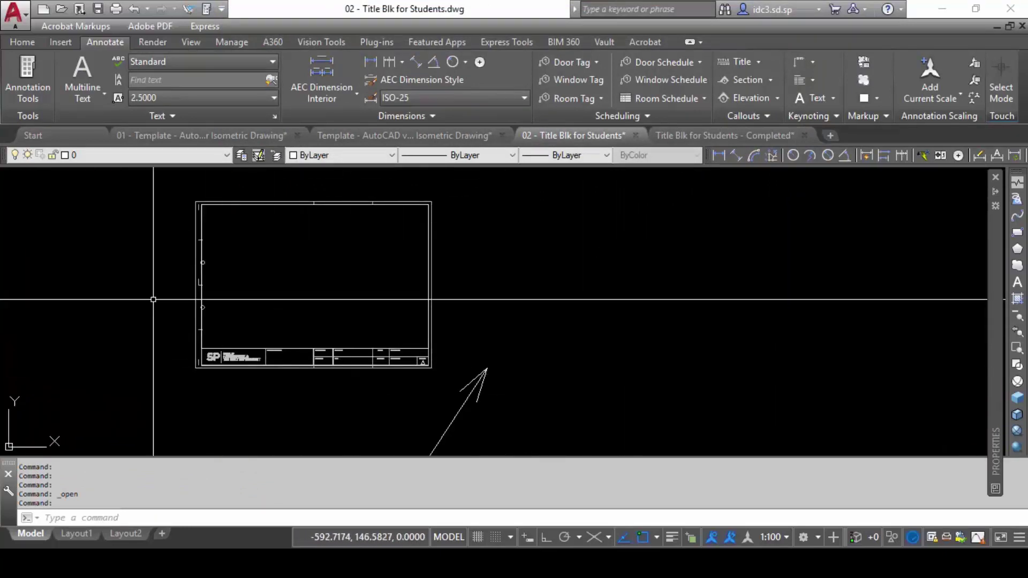
click(314, 383)
click(414, 393)
key(Escape)
key(Escape)
drag(233, 160, 129, 247)
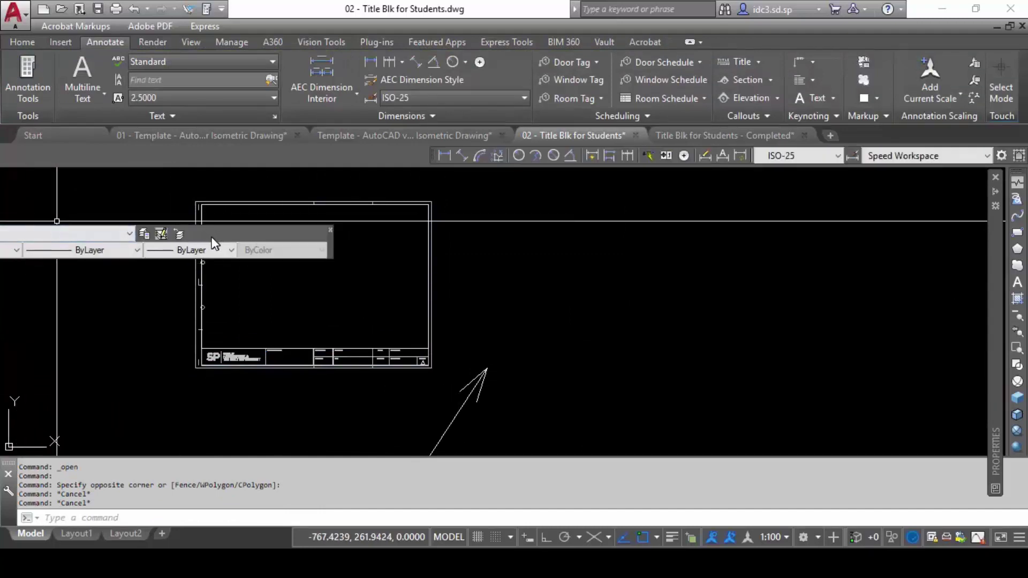
drag(212, 239, 178, 153)
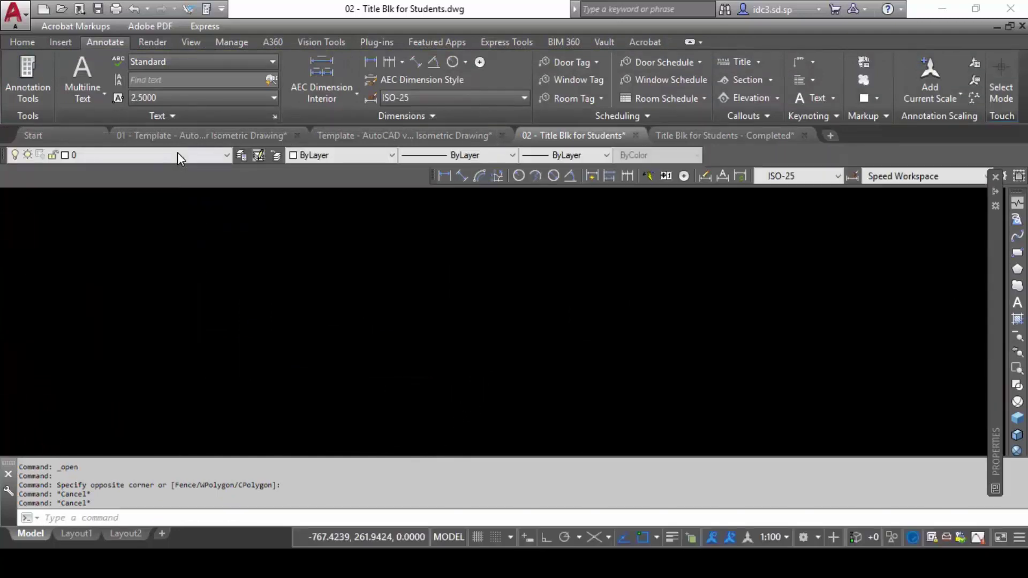
click(172, 258)
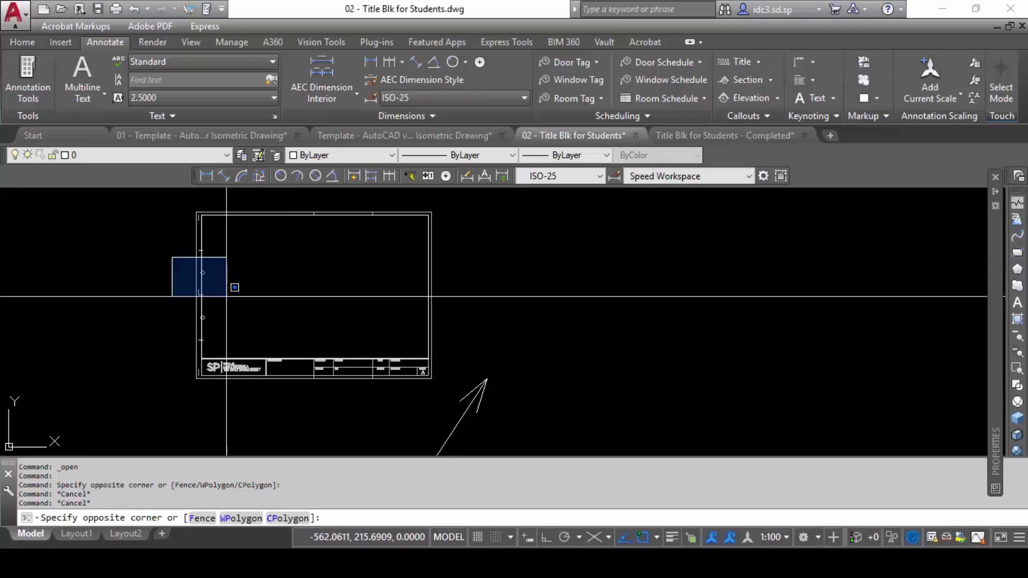
click(325, 380)
key(Escape)
key(Escape)
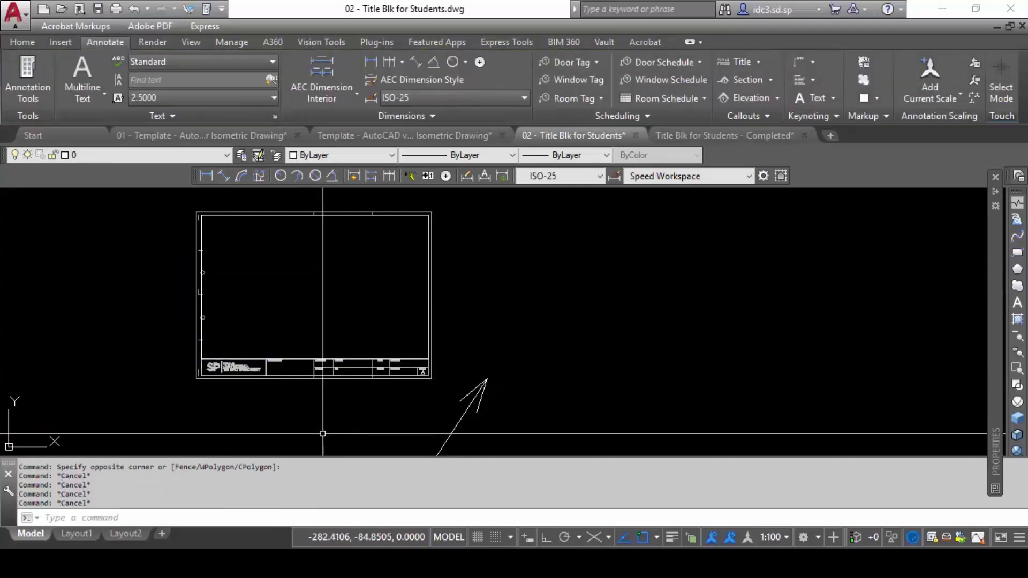
scroll(273, 375, up, 2)
middle_drag(285, 398, 379, 371)
text(a)
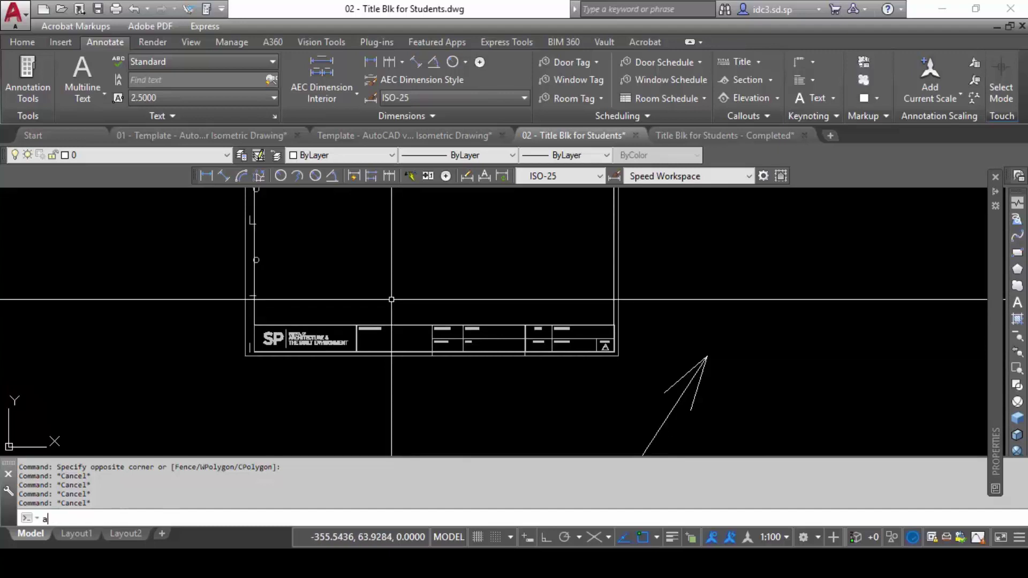
text(tt)
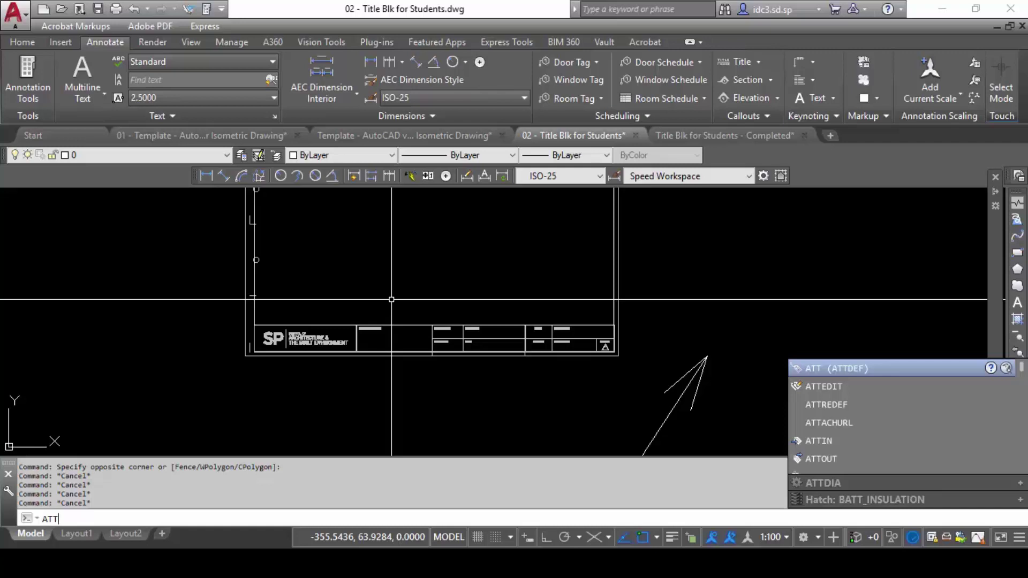
key(Return)
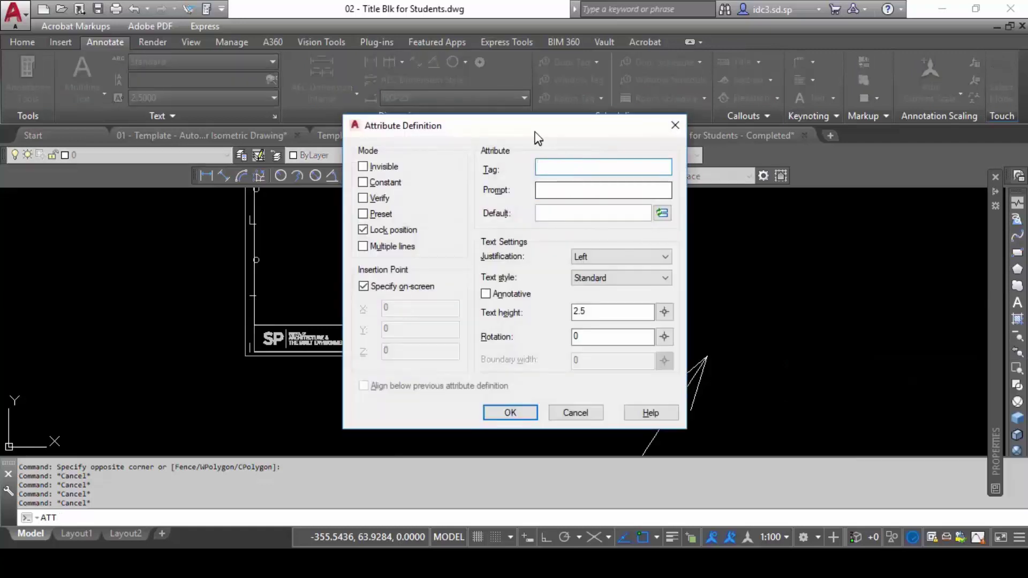
drag(535, 133, 462, 35)
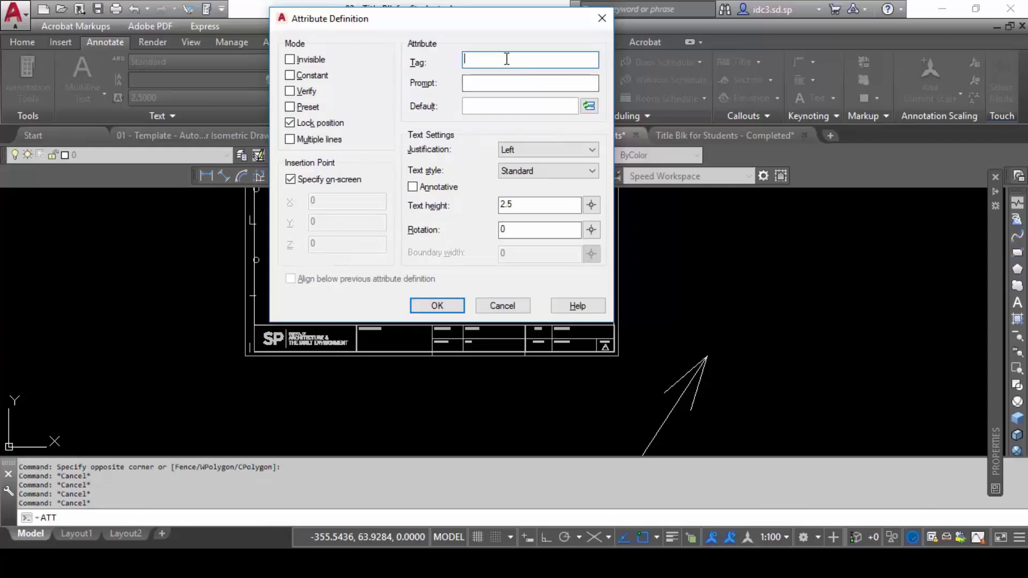
drag(470, 27, 461, 37)
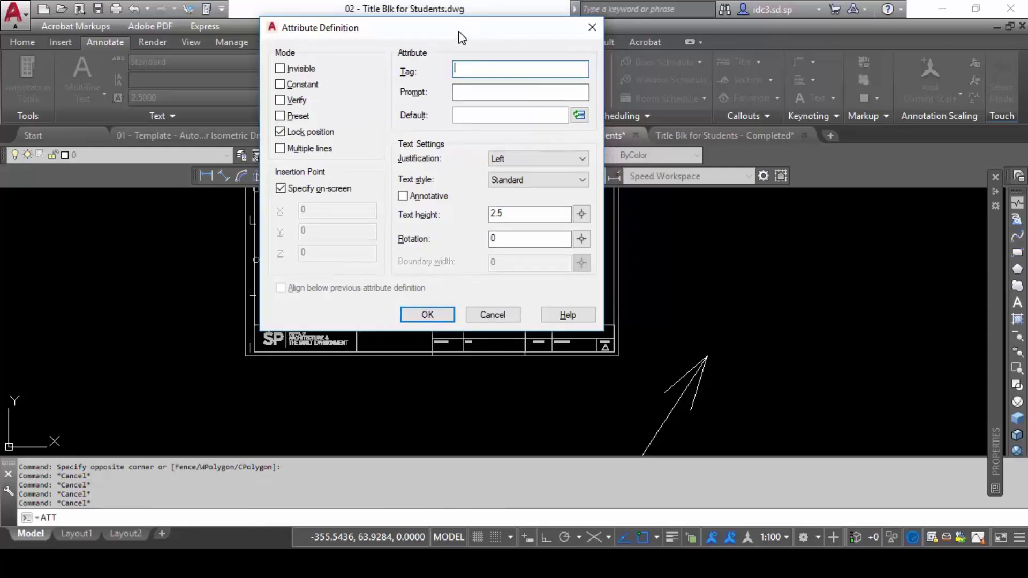
click(467, 316)
- Start an attribute definition for the Project Description cell and set its tag to Proj_Des
scroll(419, 287, up, 5)
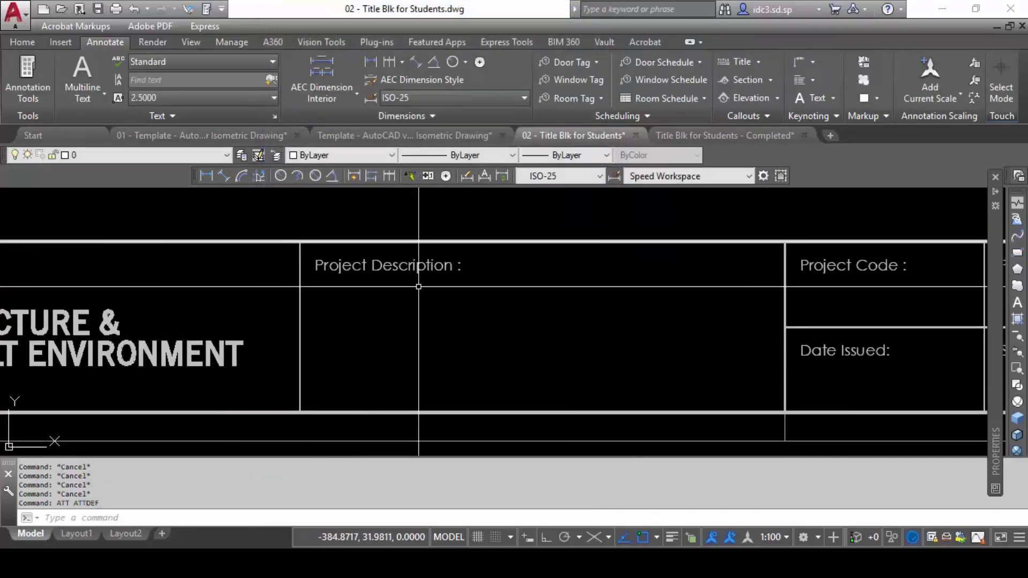
scroll(440, 334, down, 2)
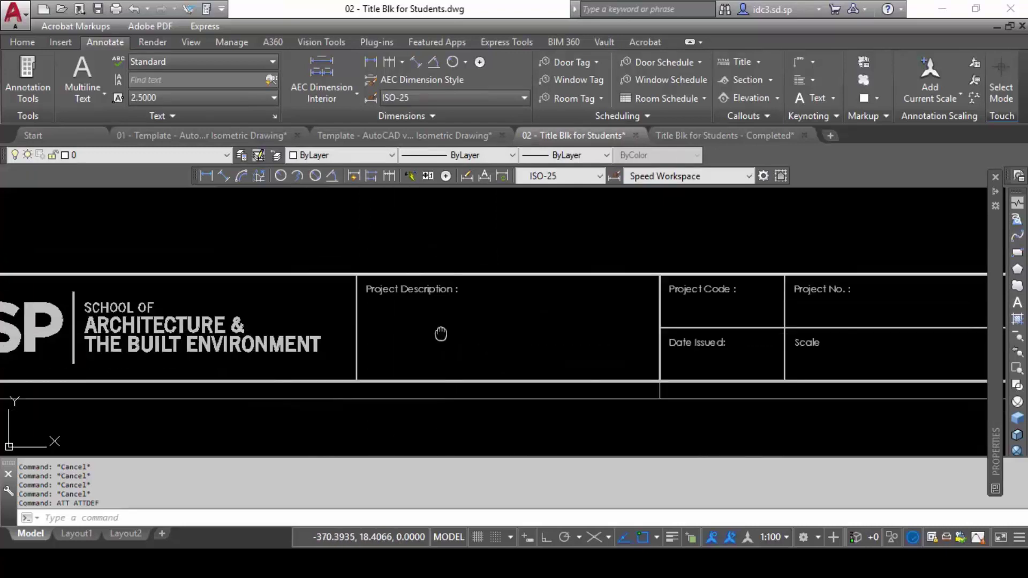
scroll(441, 334, up, 2)
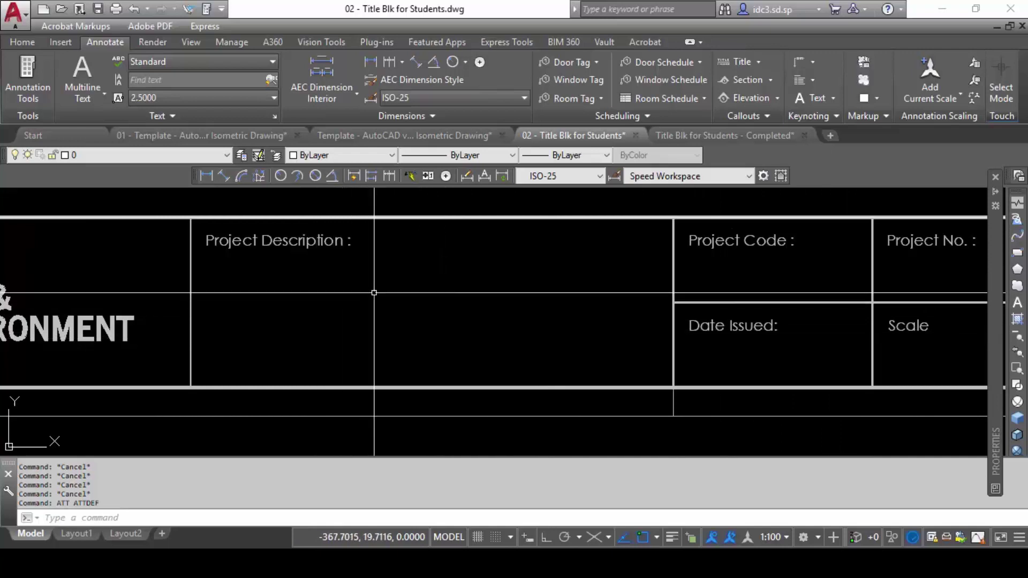
text(ATT)
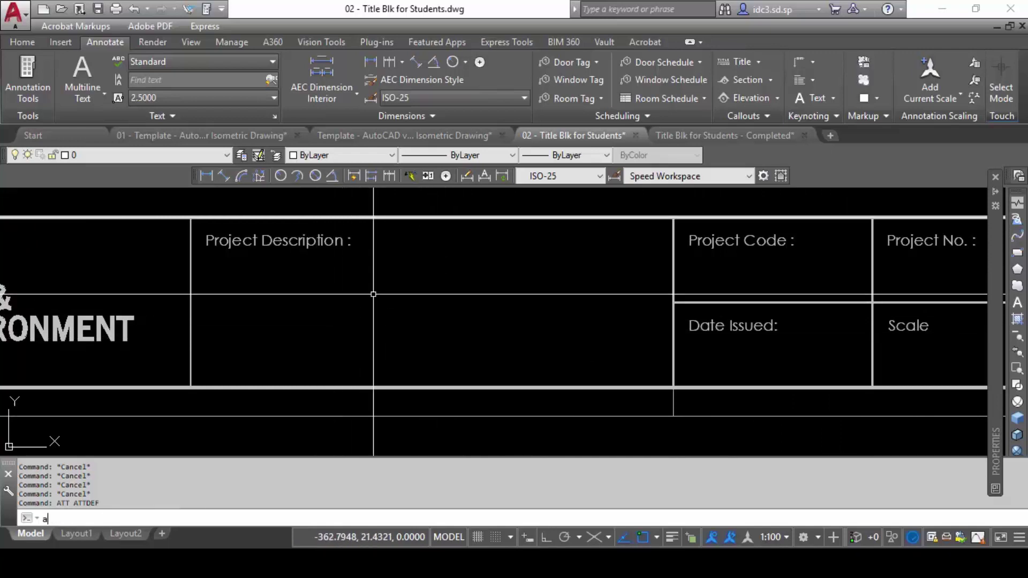
key(Return)
drag(581, 127, 667, 82)
text(P)
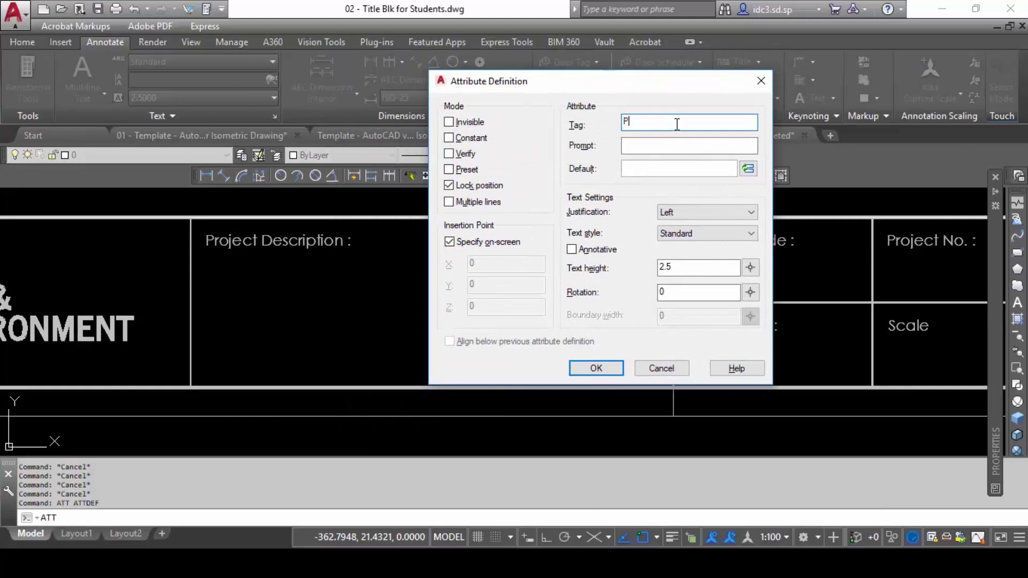
text(roj_Des)
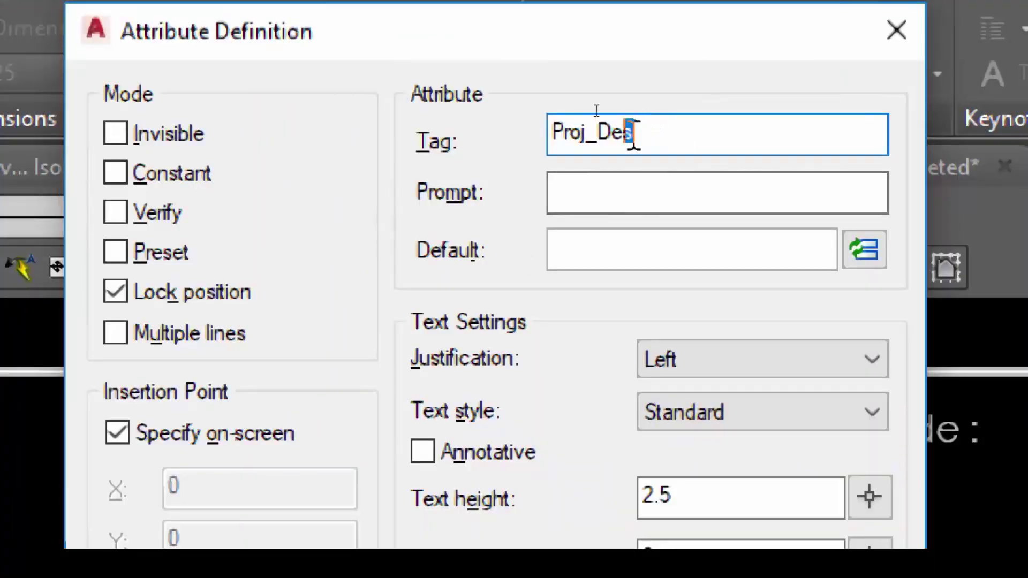
double_click(629, 134)
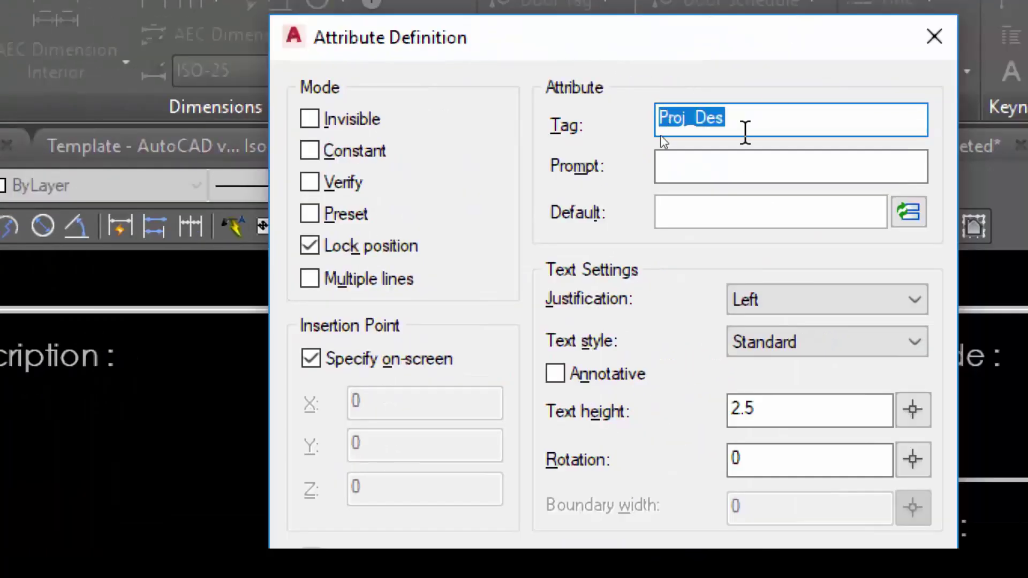
- Set the Project Description attribute's prompt to Enter Project Description
click(708, 166)
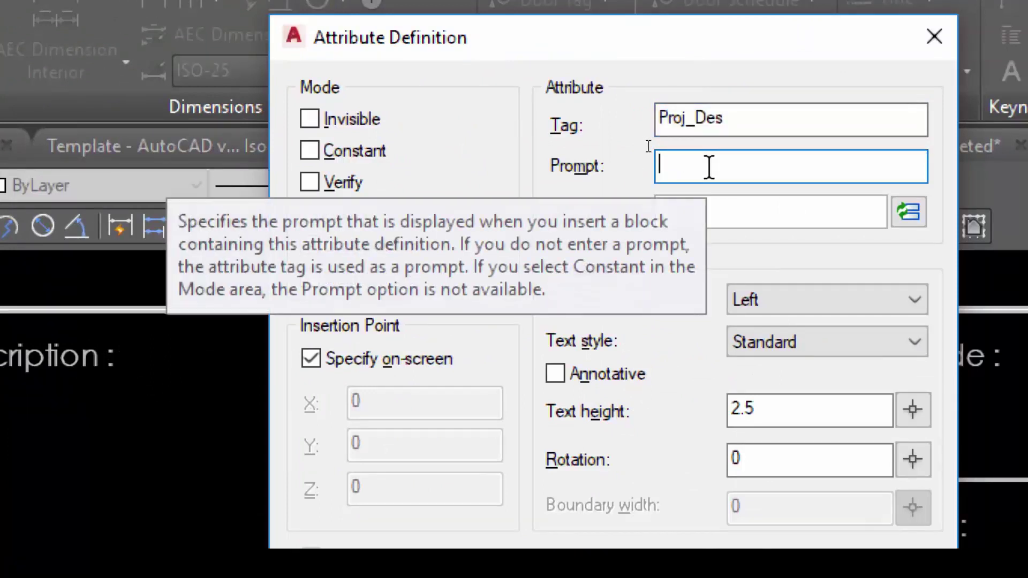
text(E)
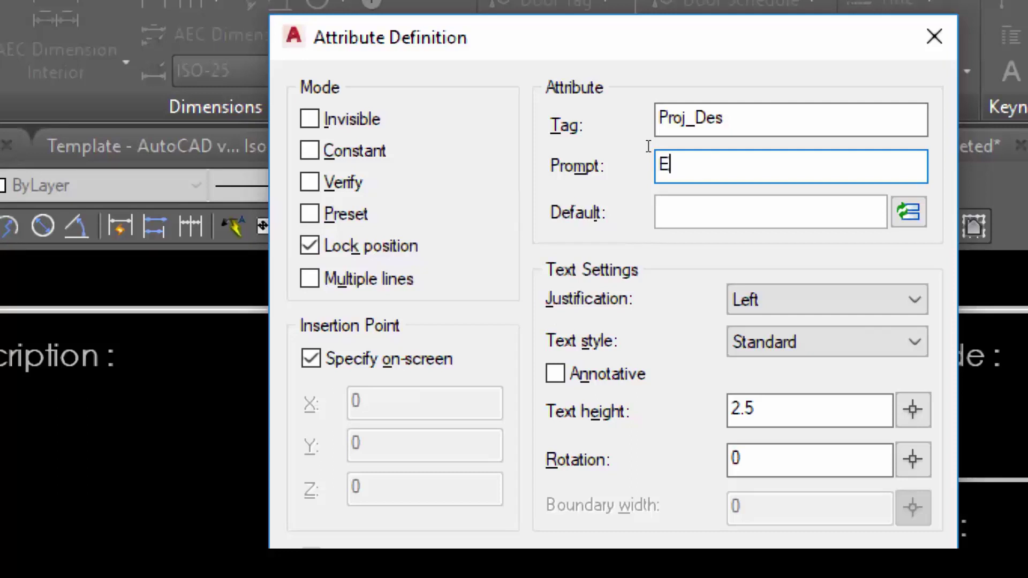
text(nter Pro)
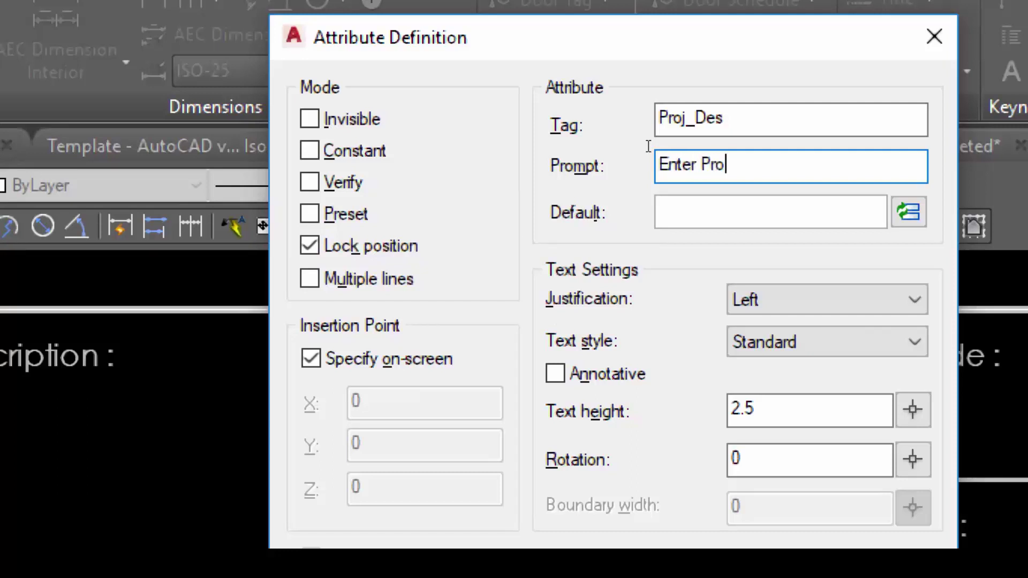
text(ject Desic)
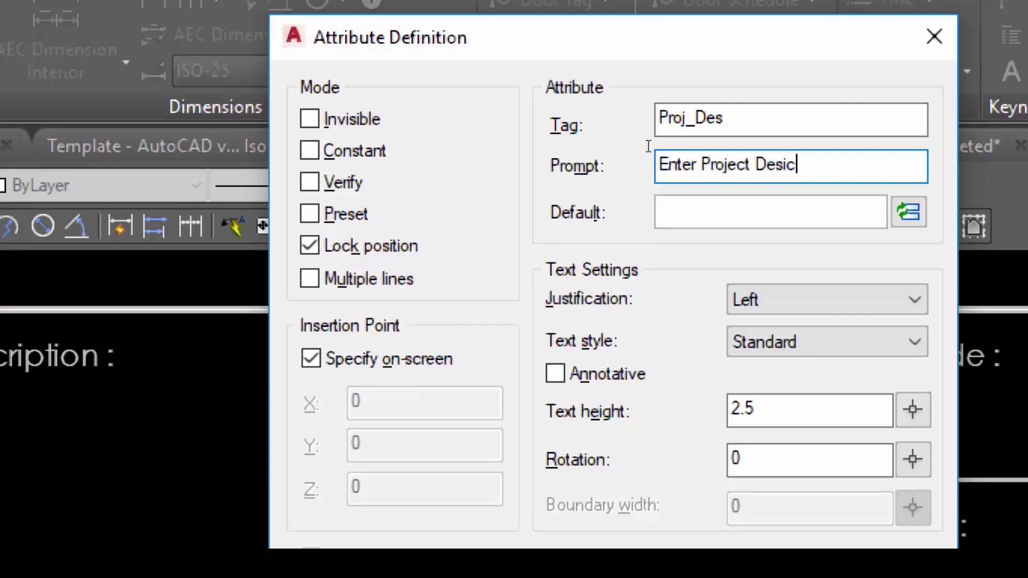
key(BackSpace)
key(BackSpace)
text(cription)
key(Tab)
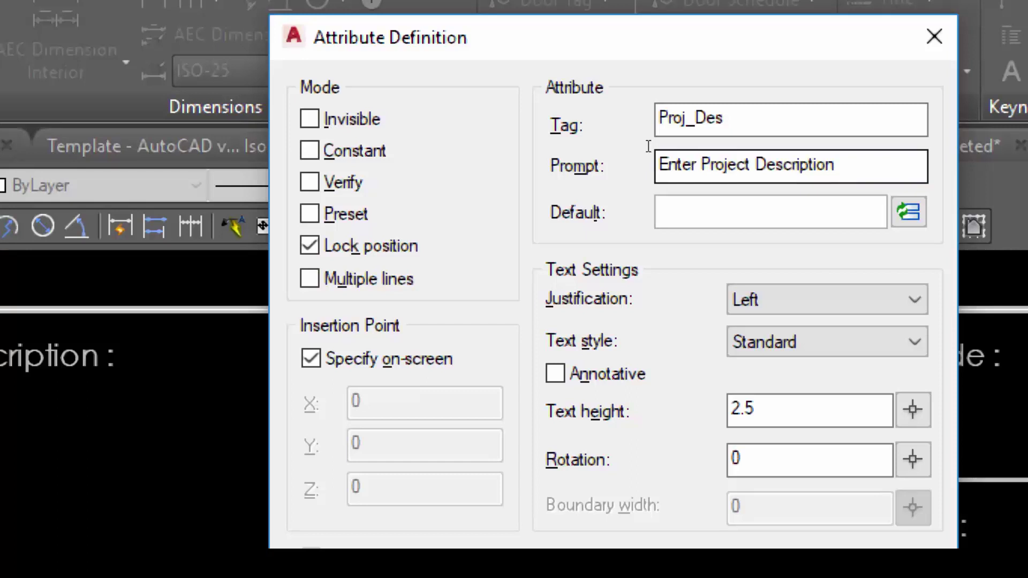
- Set the attribute's default value to Proposed interior design of, followed by a space
text(Proposed )
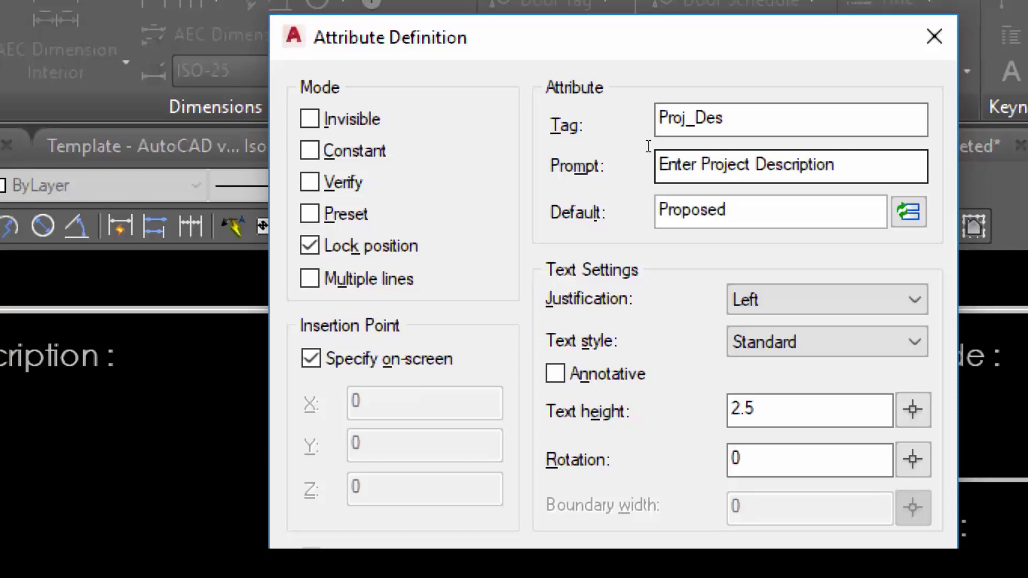
text(interior d)
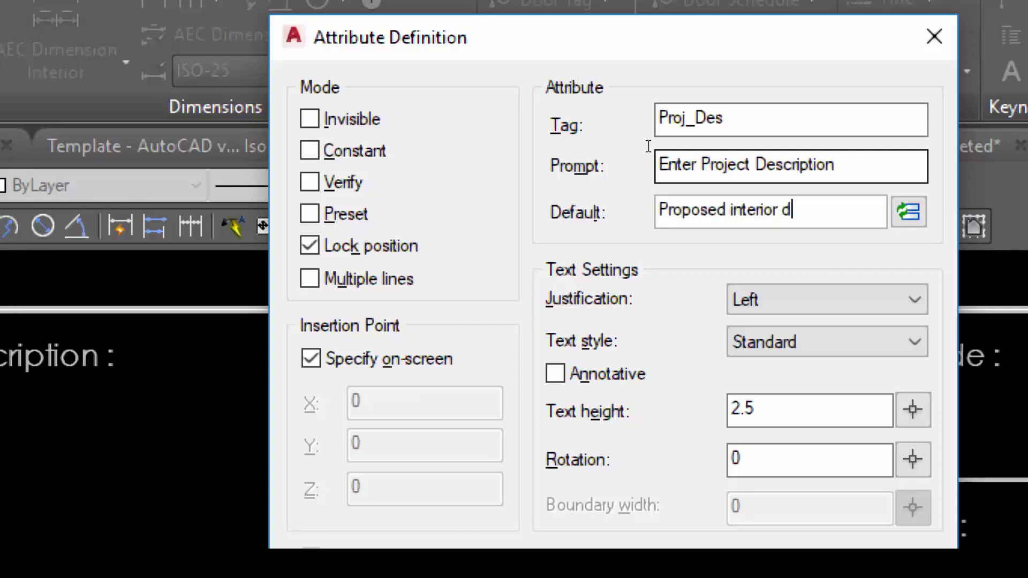
text(esign of...)
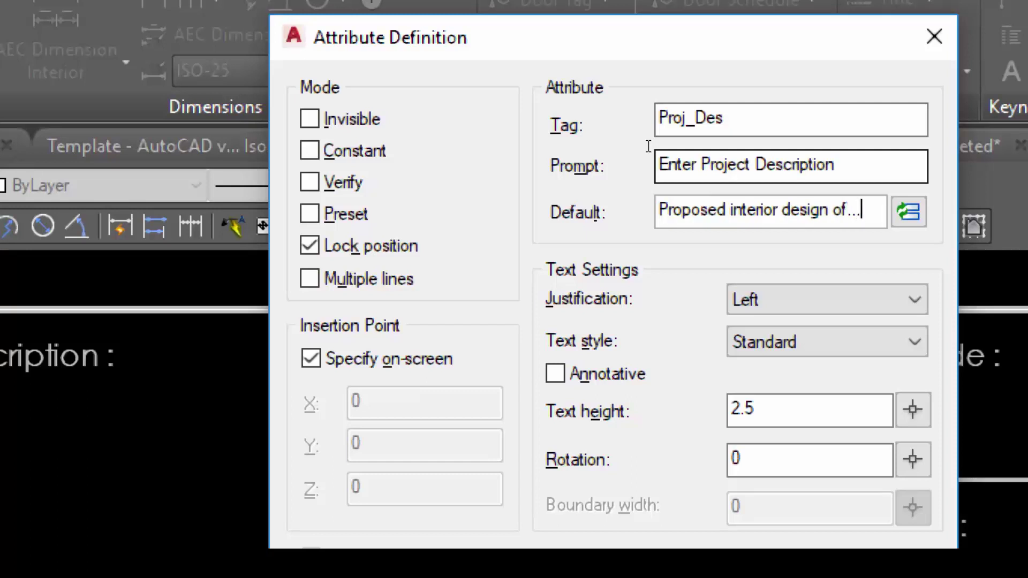
text(...)
key(BackSpace)
key(BackSpace)
key(BackSpace)
key(BackSpace)
key(BackSpace)
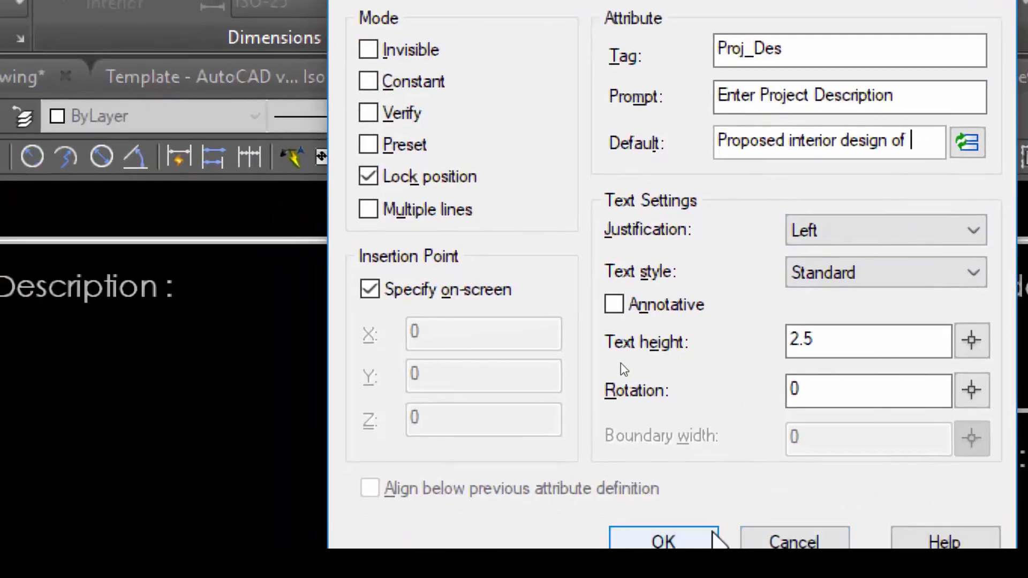
- Accept the attribute definition and place it just above the Project Description cell of the title block
click(656, 559)
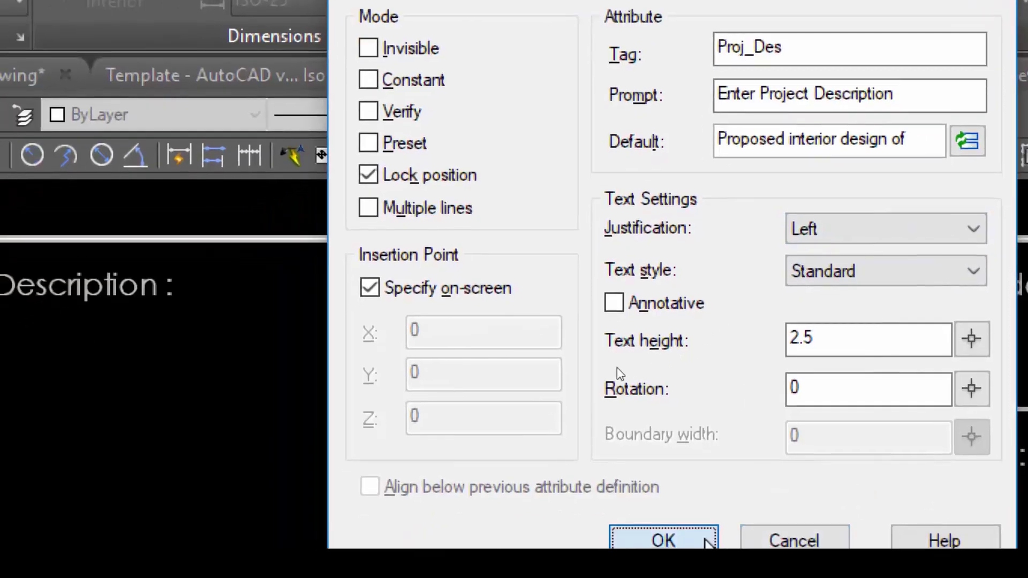
scroll(391, 279, down, 5)
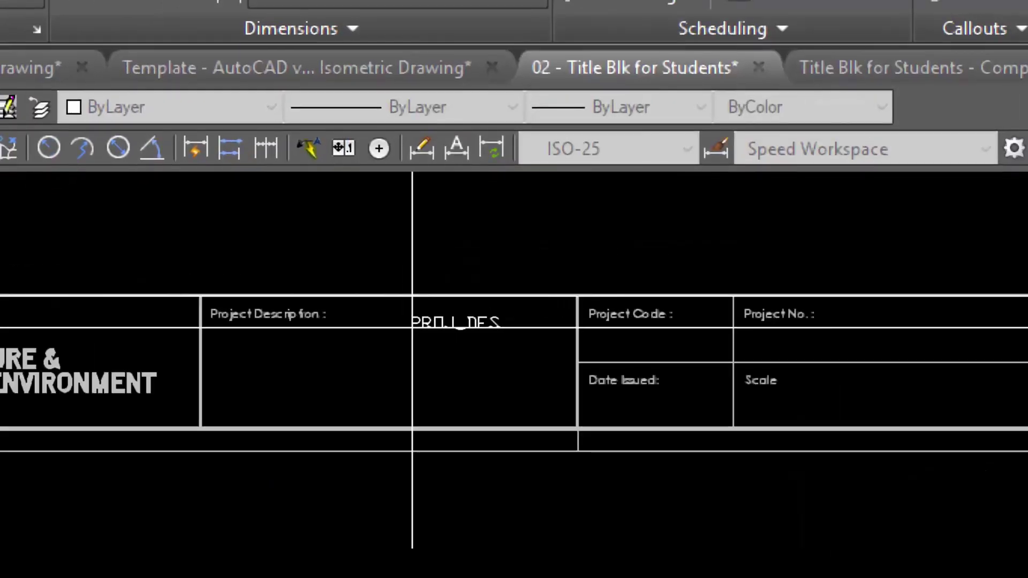
click(339, 368)
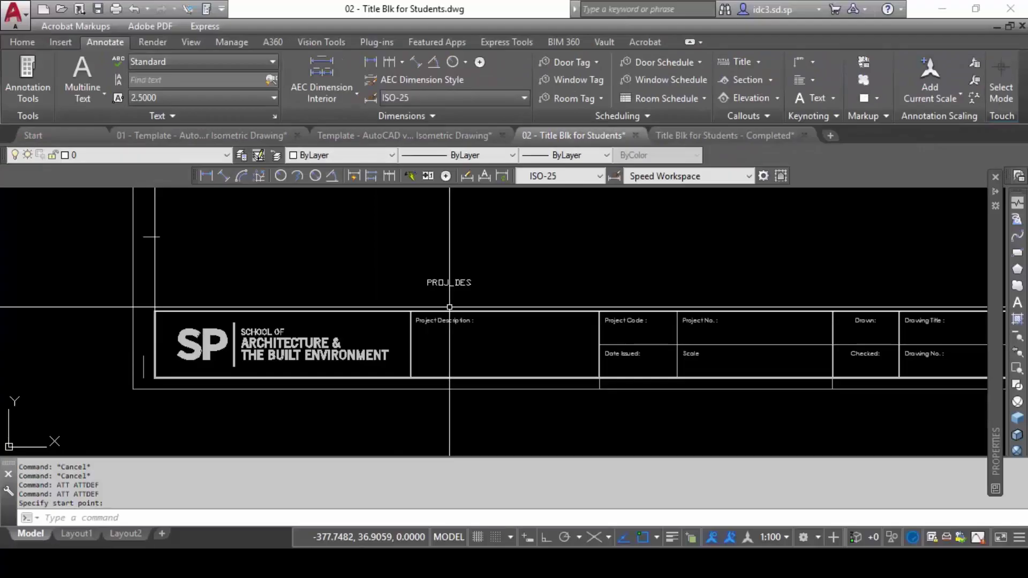
scroll(484, 314, up, 4)
scroll(470, 321, down, 3)
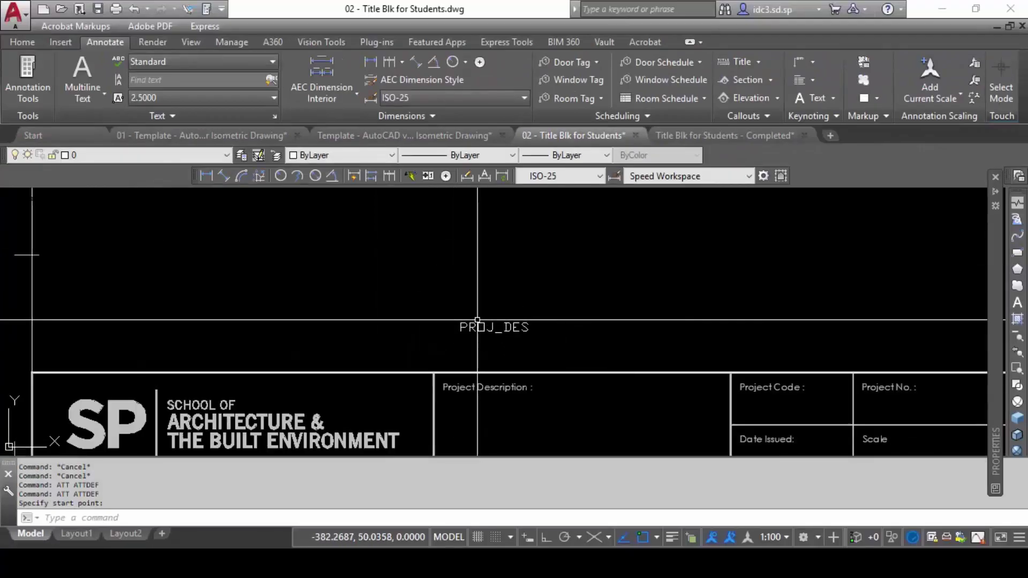
- Relocate the PROJ_DES attribute by its insertion grip to the upper-left corner of the Project Description cell
scroll(475, 357, up, 2)
click(501, 268)
click(465, 317)
scroll(465, 252, down, 2)
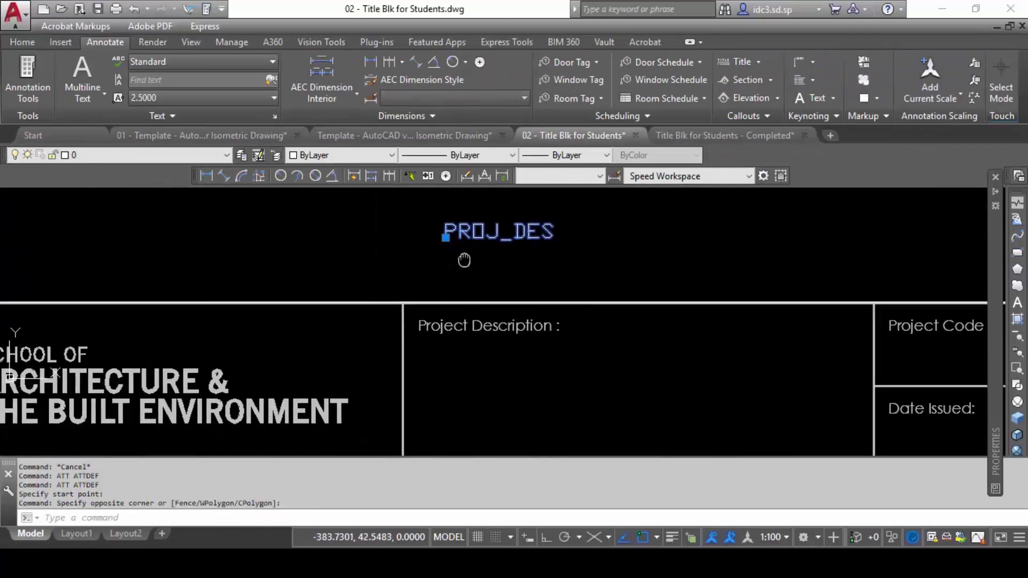
click(445, 234)
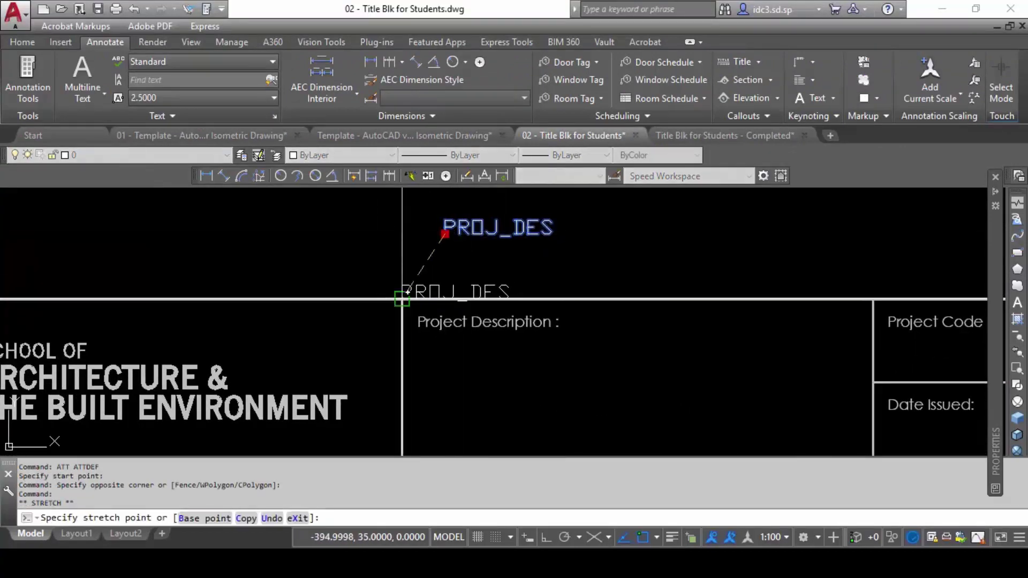
click(436, 323)
- Move the PROJ_DES attribute 2.5 units horizontally to the right with Ortho on
text(m)
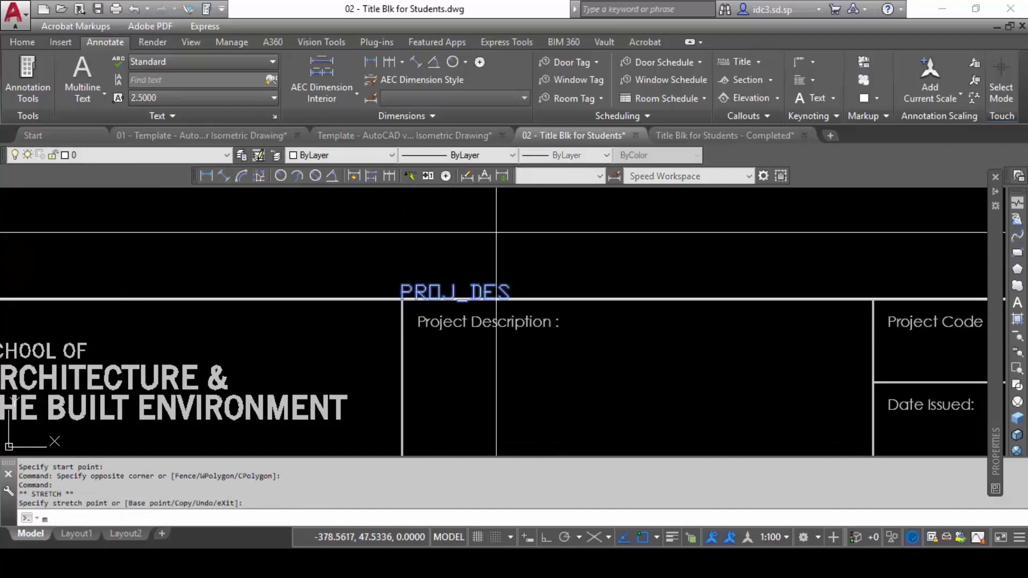
key(Return)
click(506, 239)
key(F8)
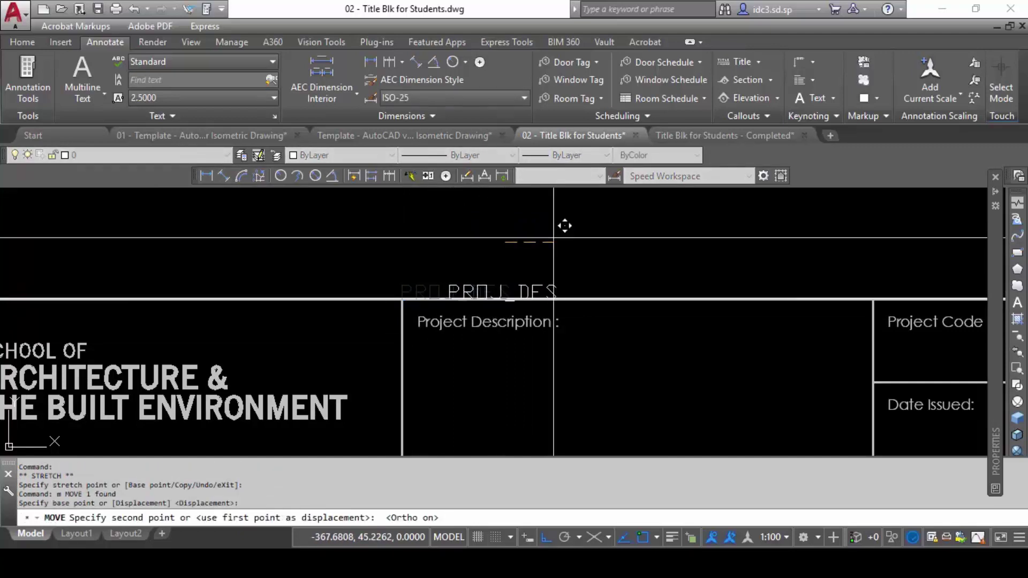
text(2.5)
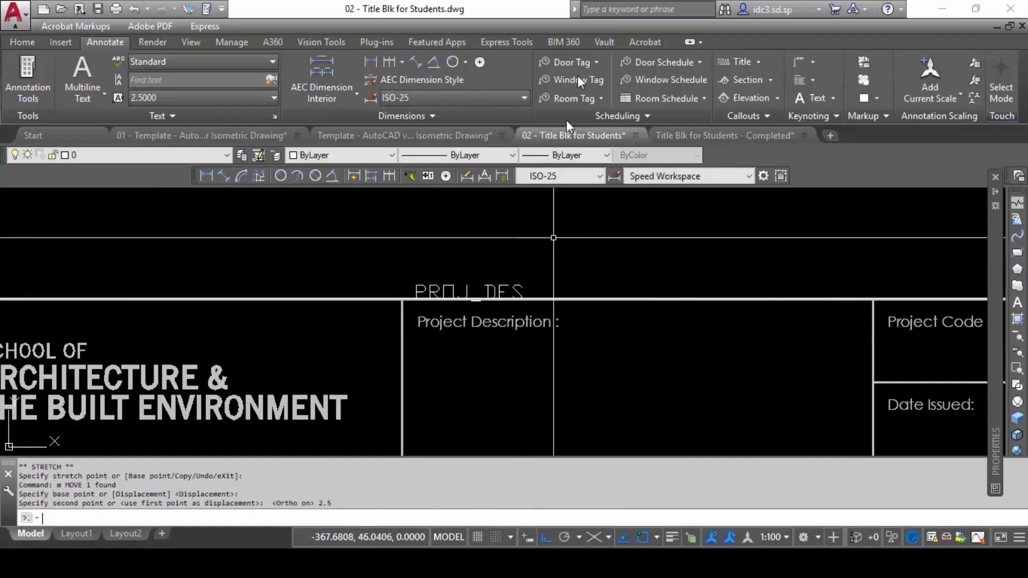
key(Return)
- Move the PROJ_DES attribute 10 units straight down, below the Project Description label
click(472, 277)
click(548, 239)
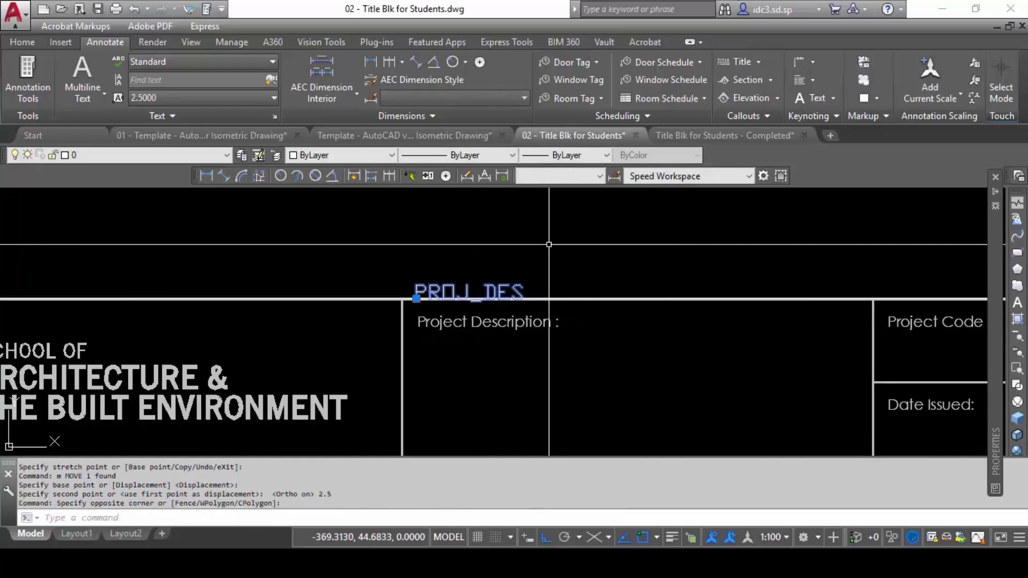
text(m)
key(Return)
click(548, 239)
text(10)
key(Return)
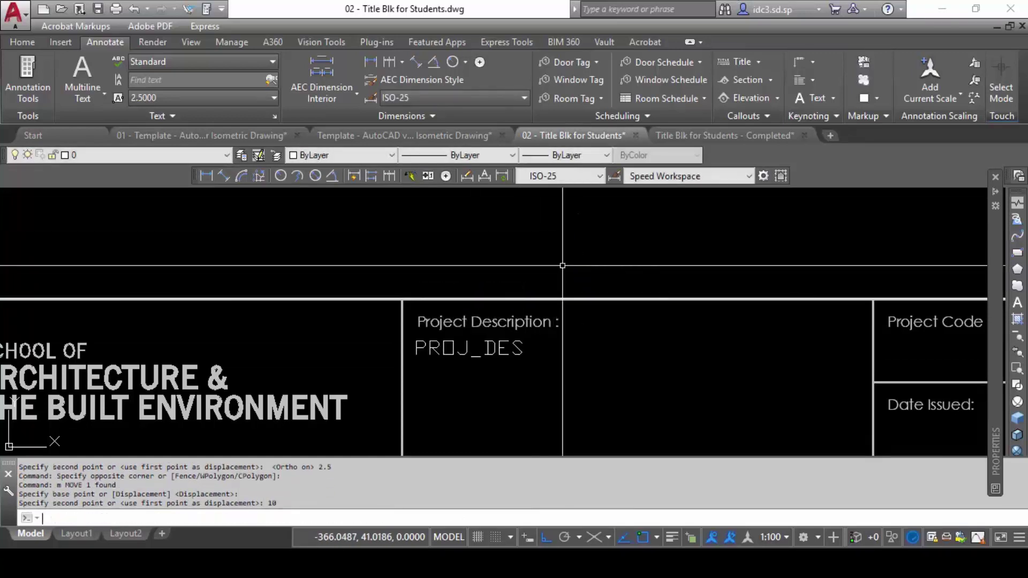
scroll(568, 375, down, 4)
scroll(463, 341, up, 2)
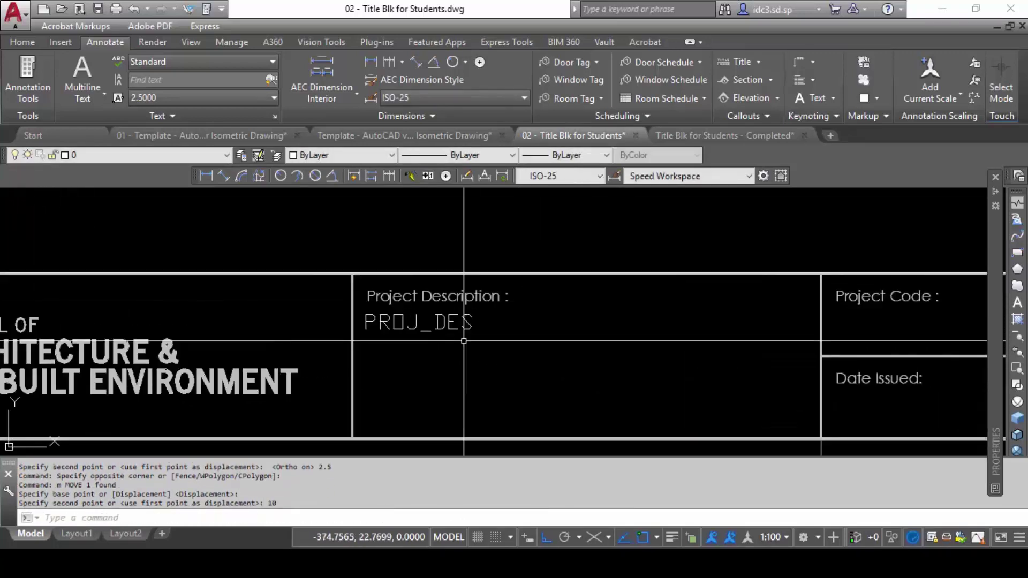
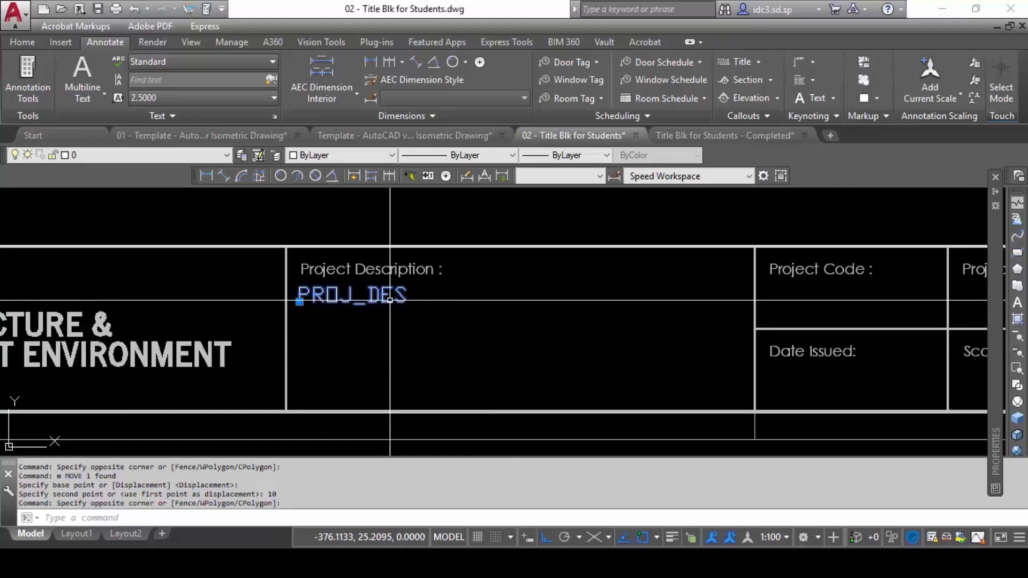
right_click(389, 300)
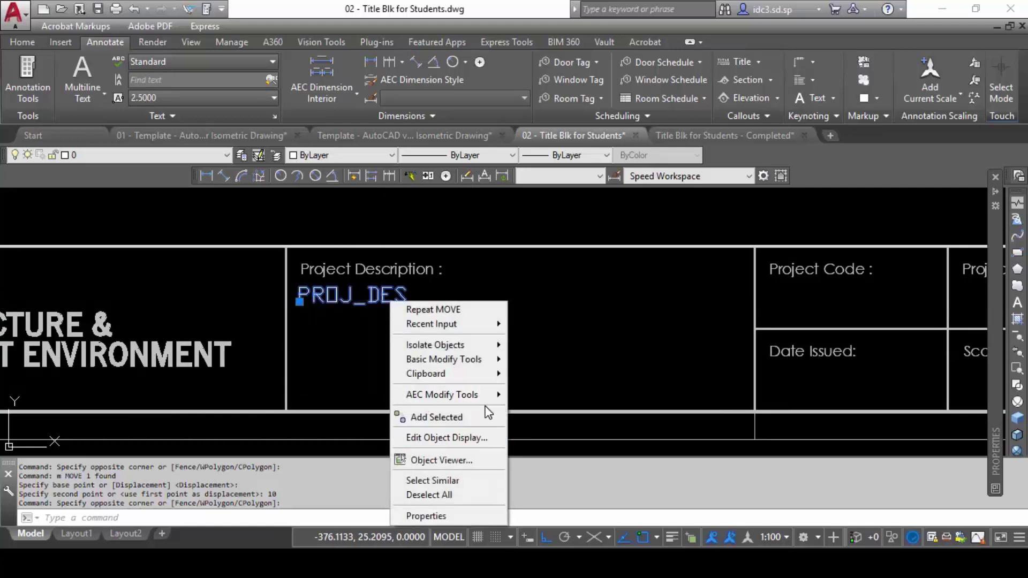
key(Escape)
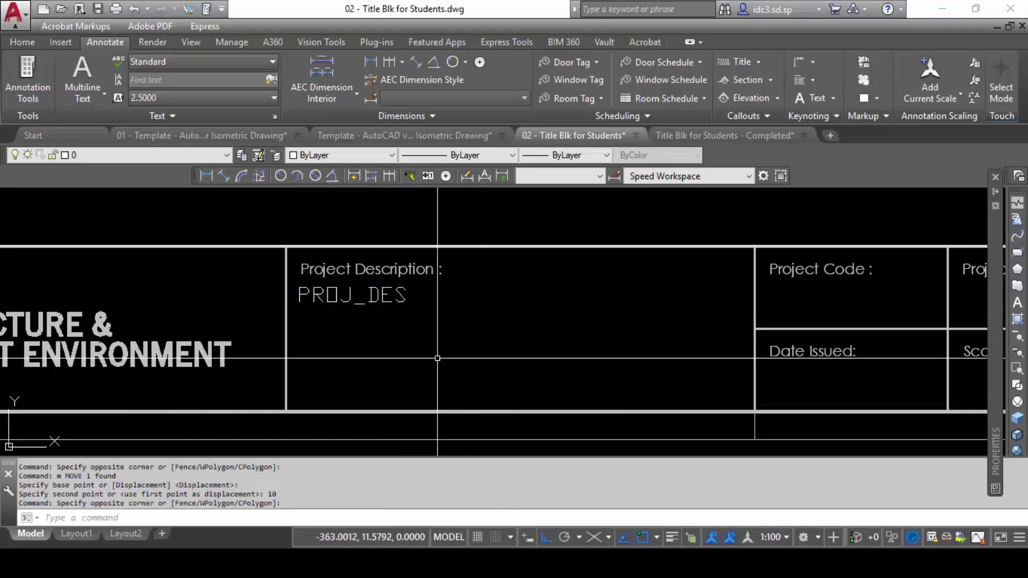
key(Escape)
key(Escape)
right_click(377, 300)
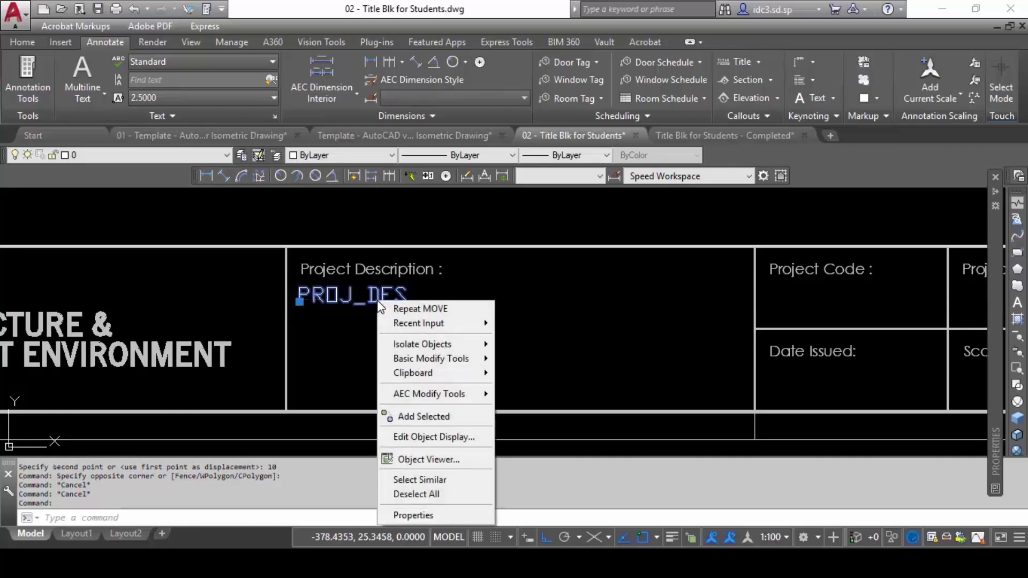
click(428, 516)
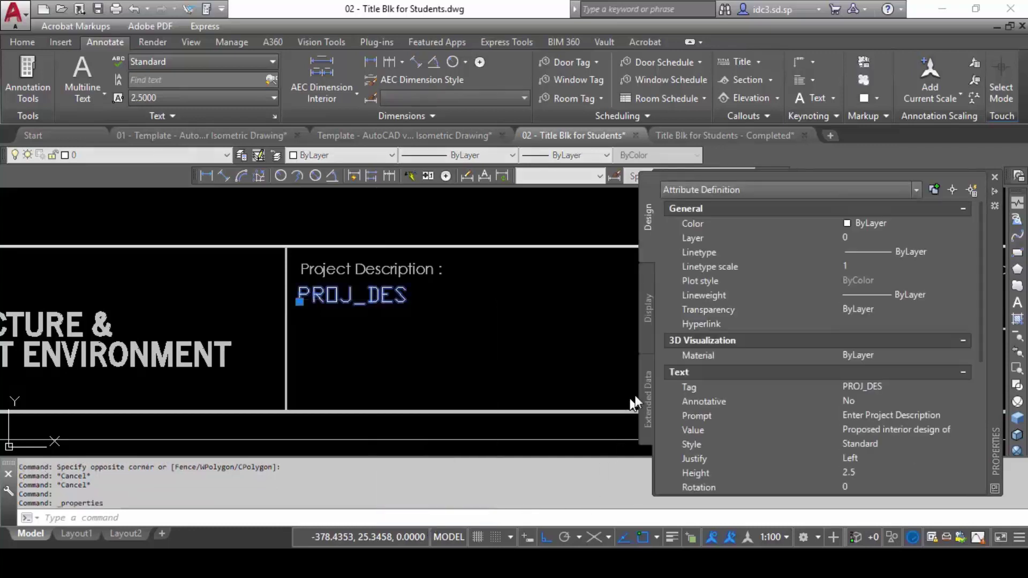
scroll(954, 426, down, 5)
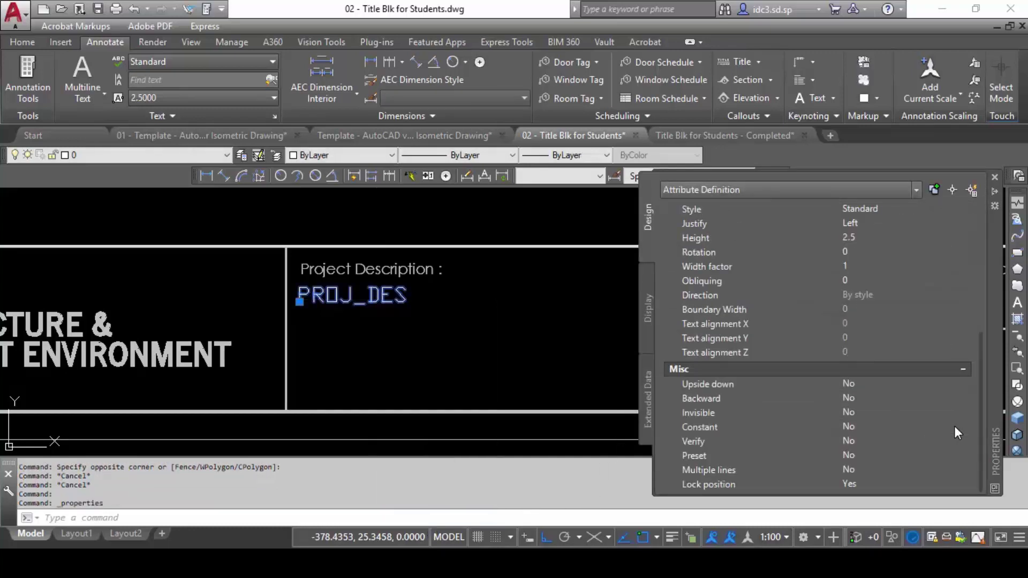
key(Escape)
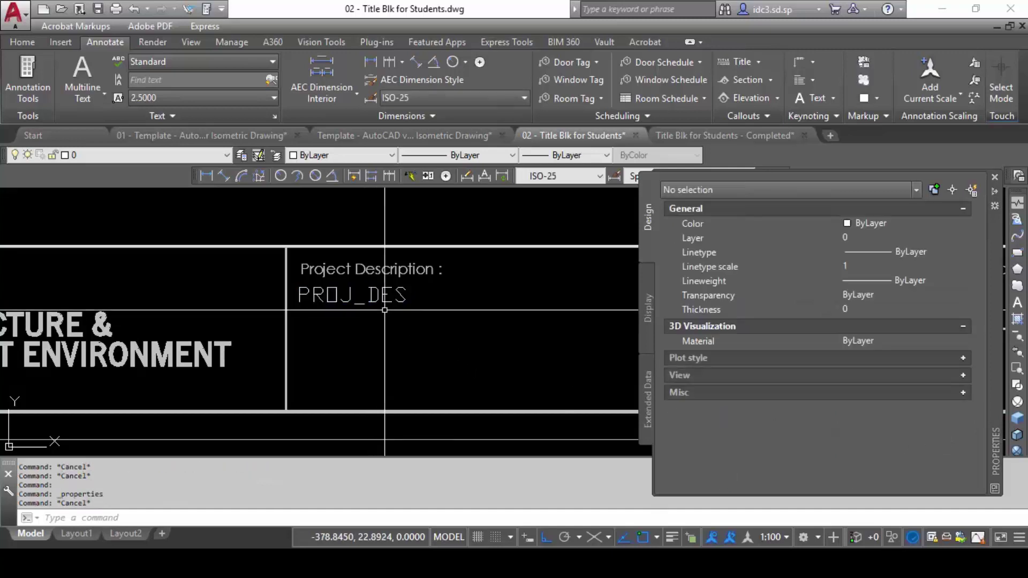
- Open the PROJ_DES attribute's properties and set Multiple lines to Yes
click(384, 310)
click(298, 287)
right_click(374, 296)
click(410, 511)
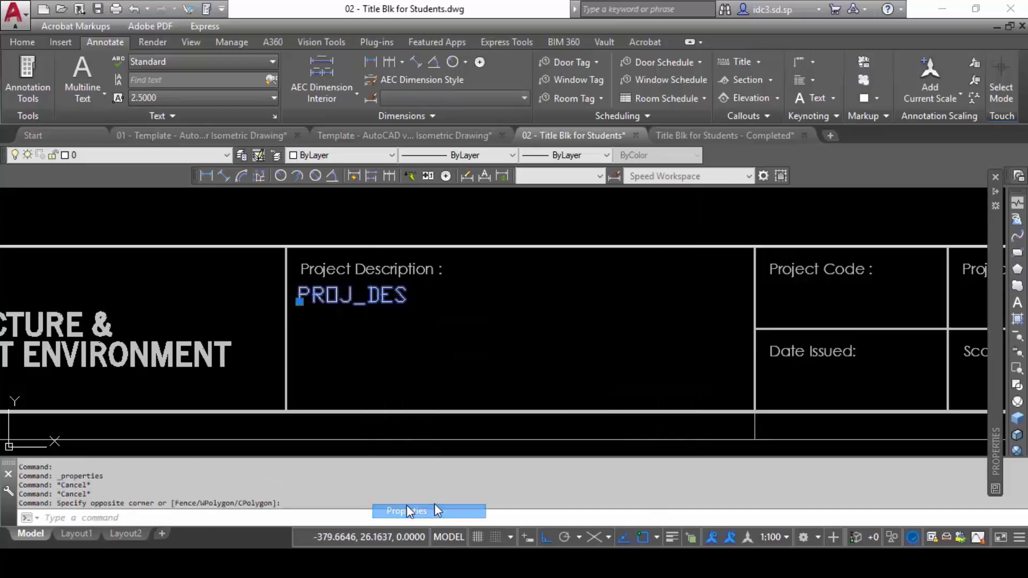
scroll(911, 371, down, 5)
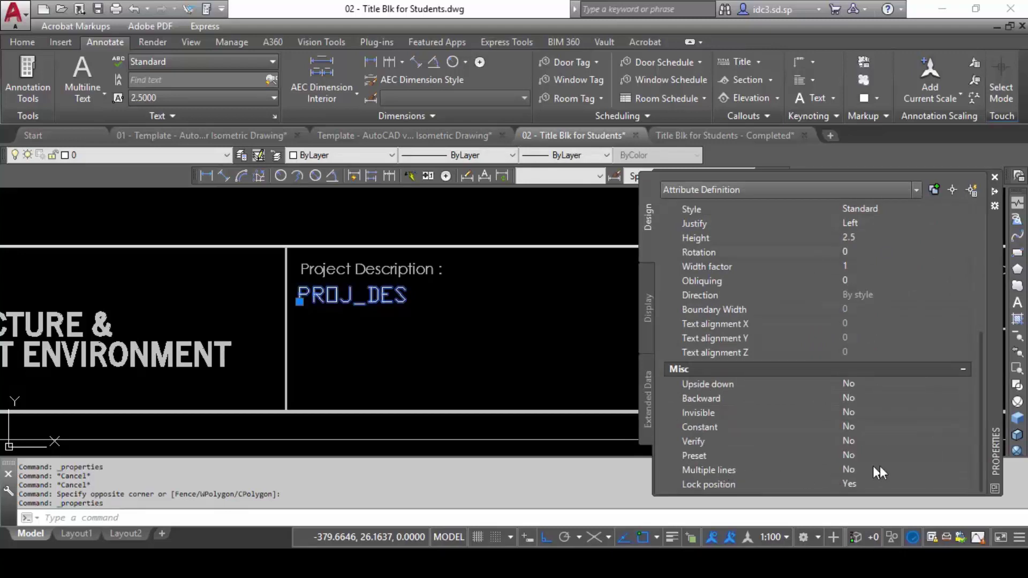
click(910, 470)
click(963, 470)
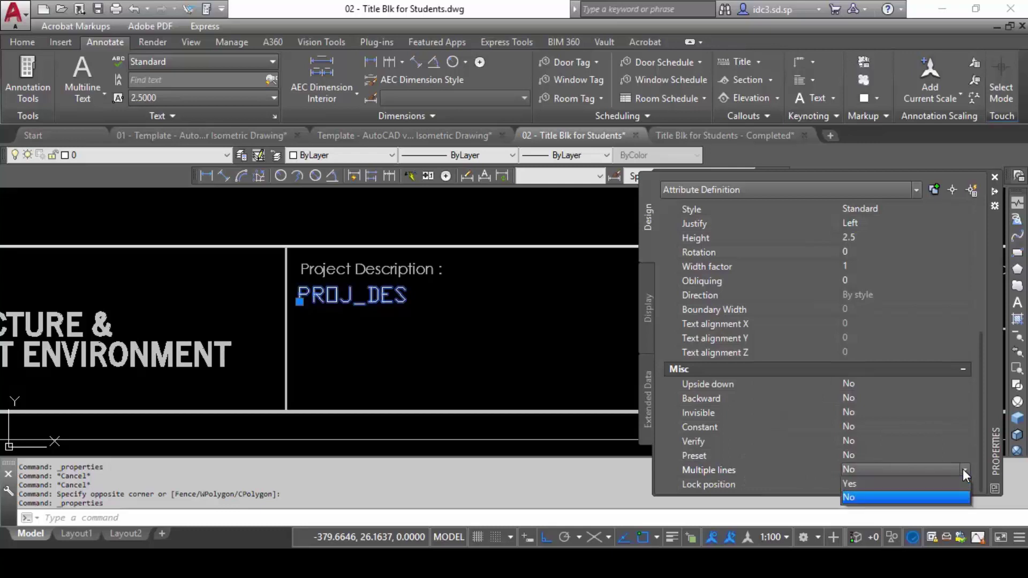
click(940, 484)
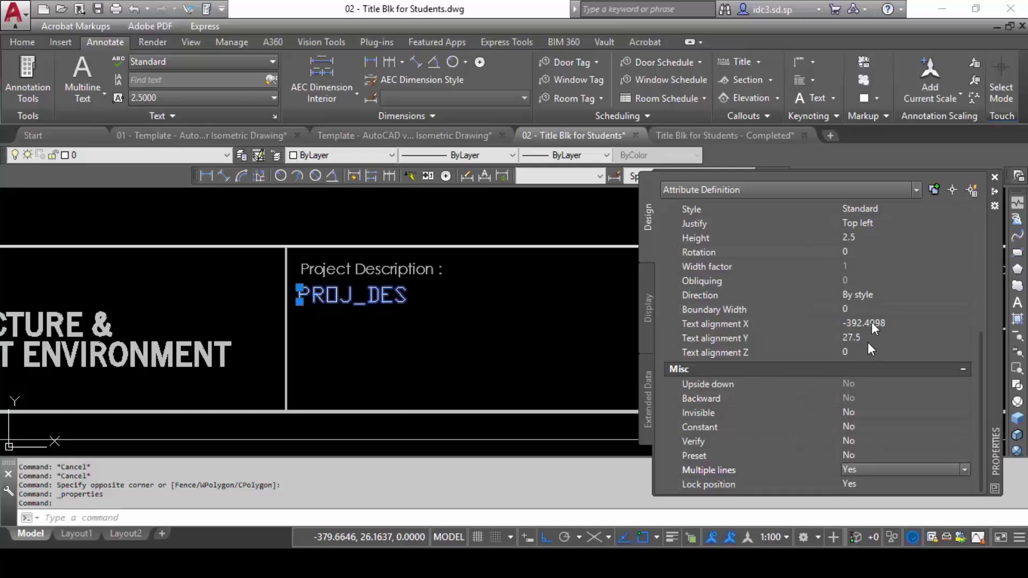
- Change the PROJ_DES attribute's text style to Century Gothic_1
click(878, 210)
click(964, 208)
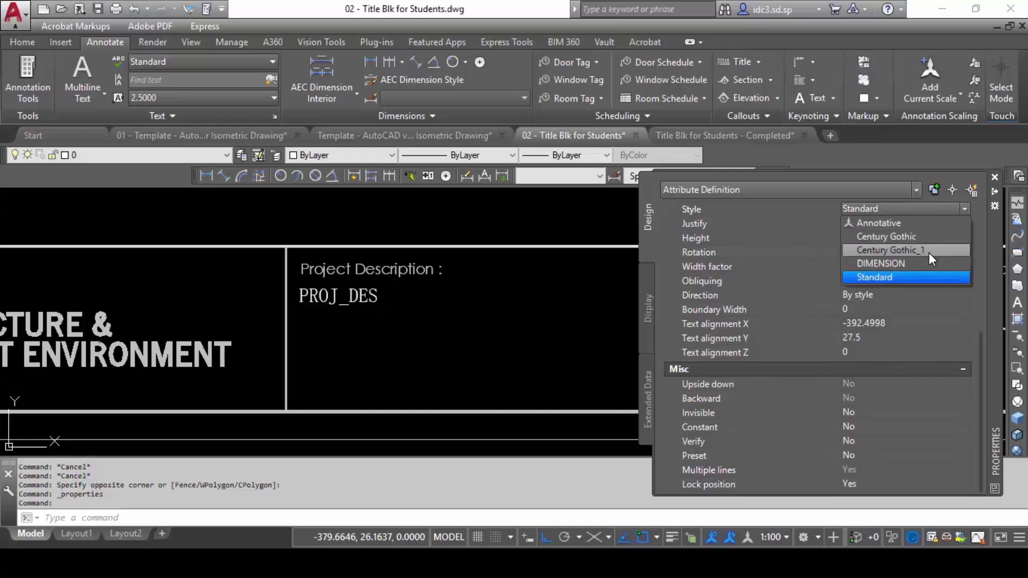
click(929, 251)
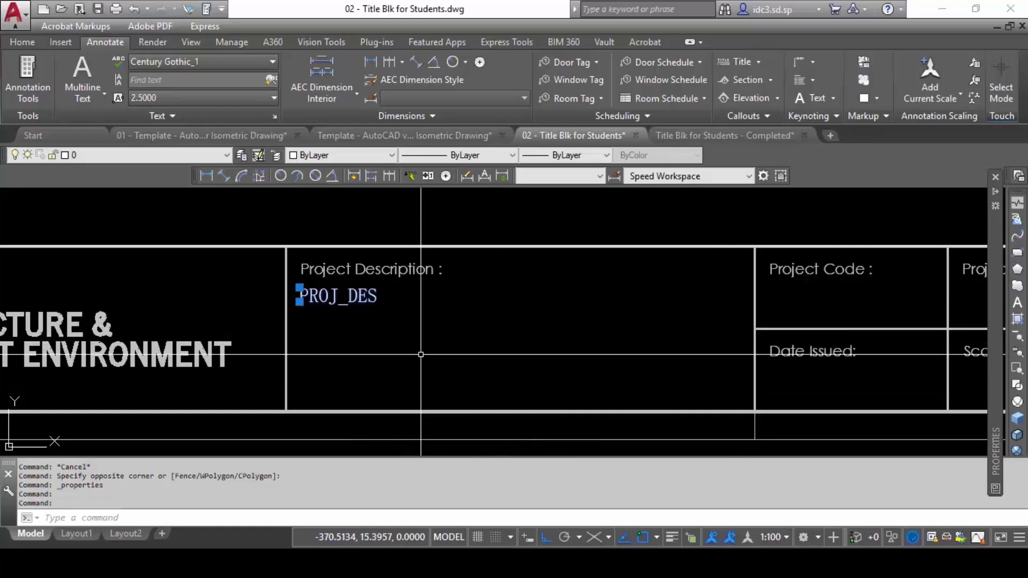
scroll(421, 355, down, 5)
scroll(493, 310, up, 5)
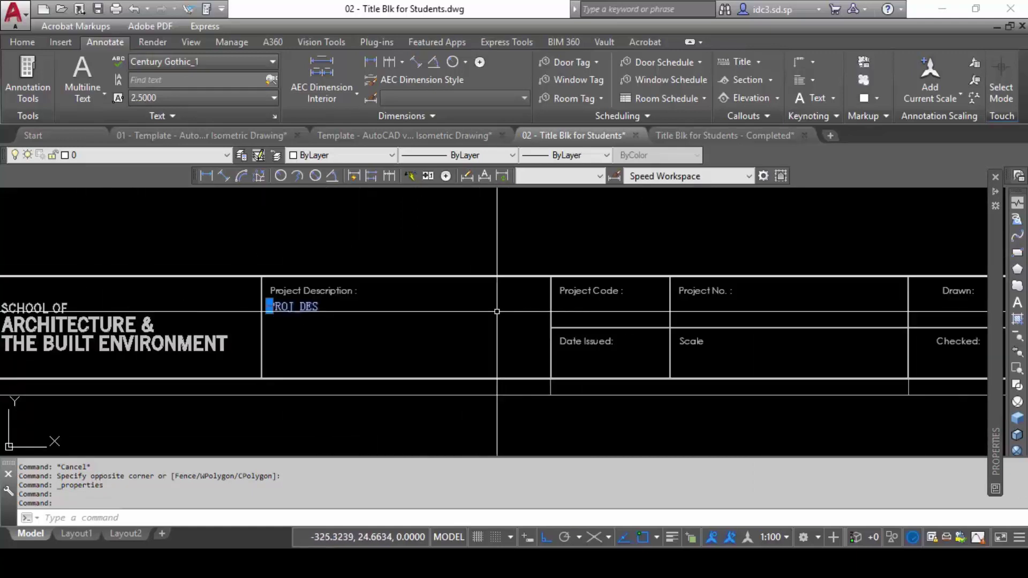
- Set the boundary width of the PROJ_DES attribute under Project Description to 80 and deselect it
scroll(262, 316, up, 2)
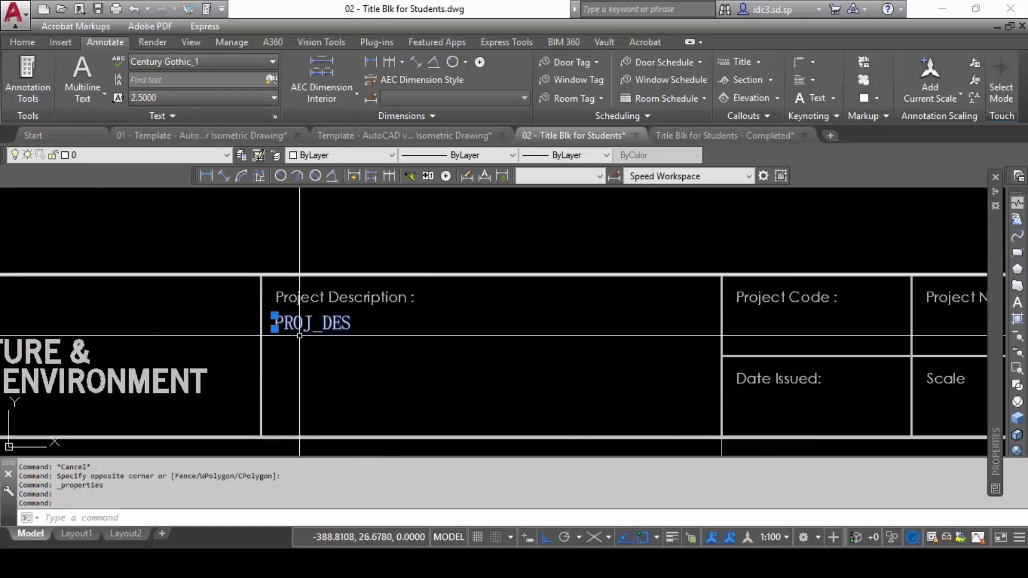
right_click(345, 327)
click(399, 320)
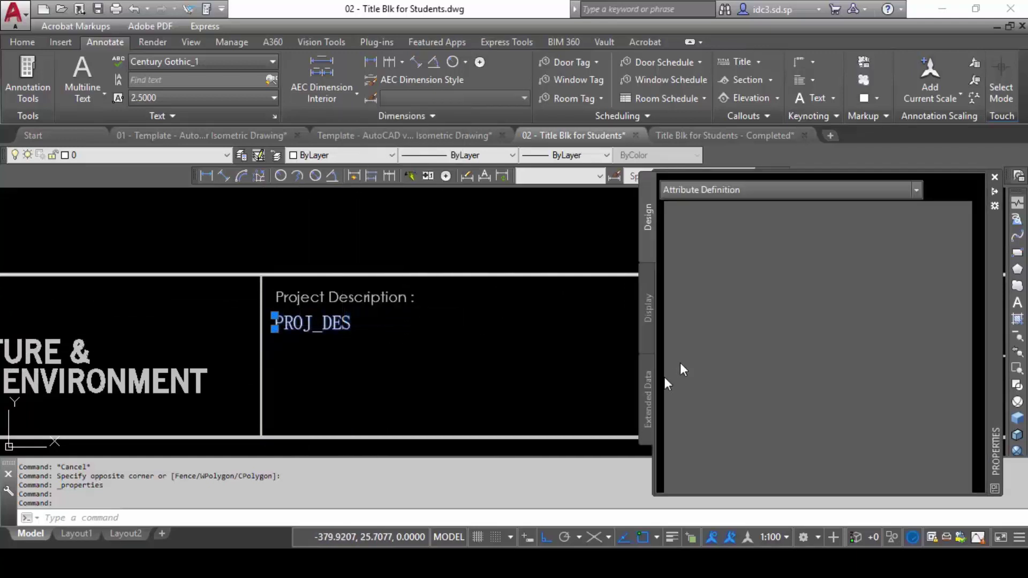
scroll(884, 375, down, 5)
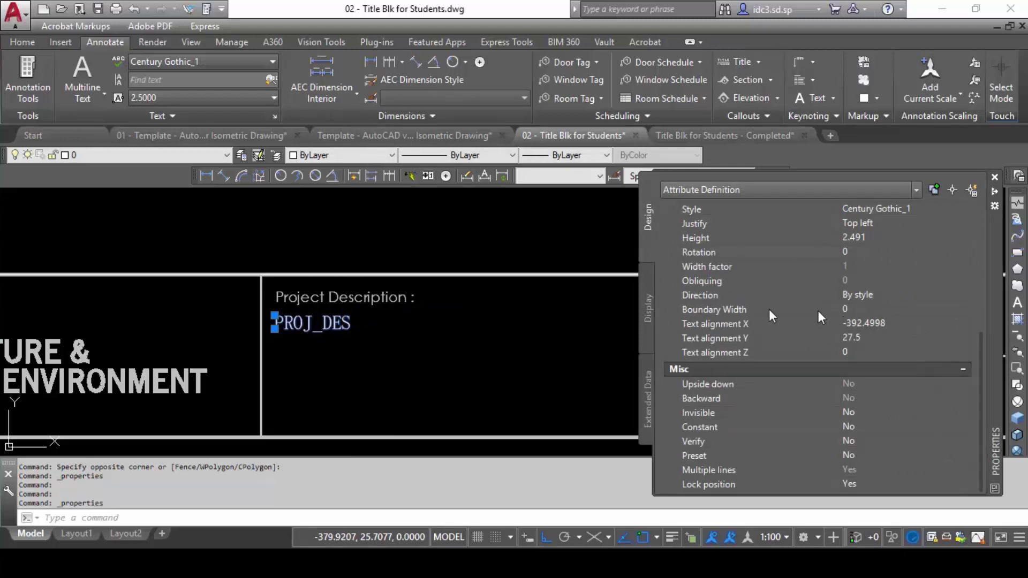
click(962, 372)
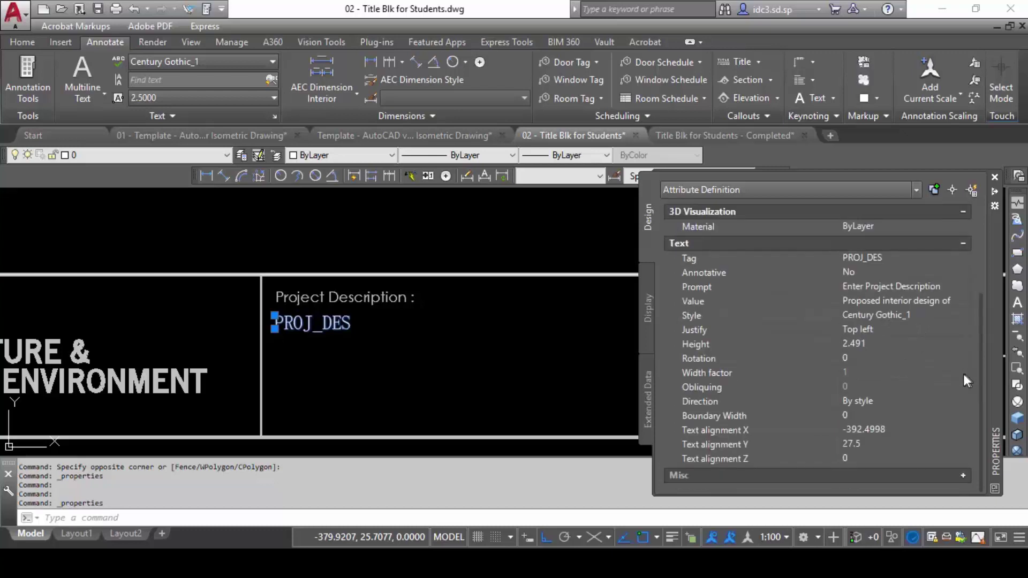
click(862, 417)
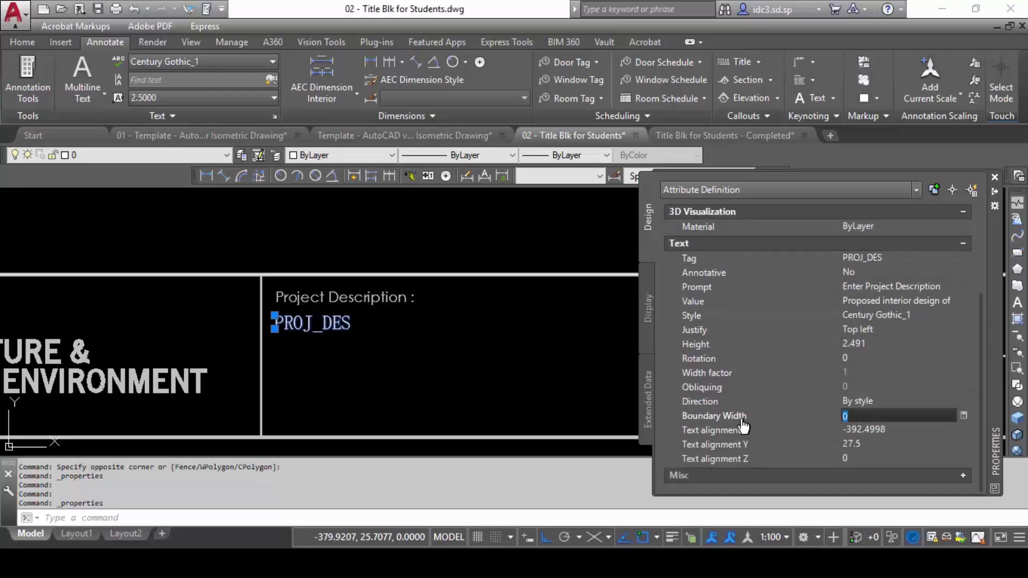
click(855, 417)
double_click(855, 417)
text(80)
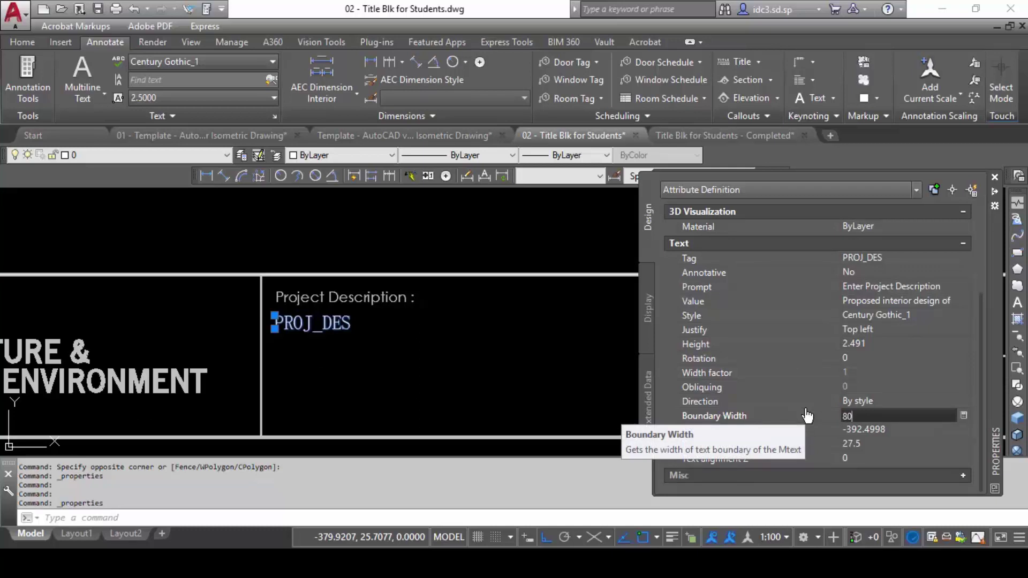
click(525, 334)
key(Escape)
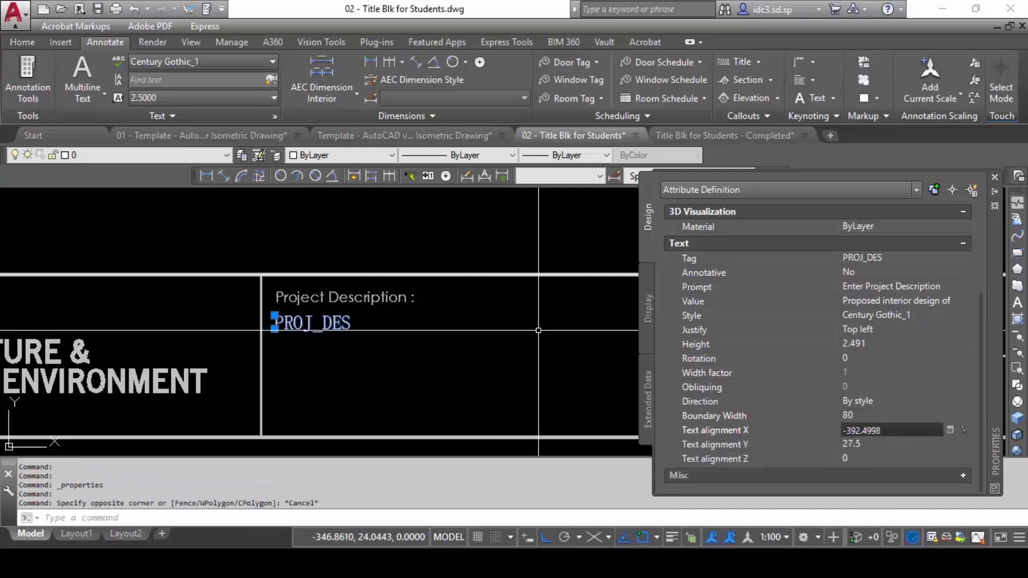
key(Escape)
key(Escape)
scroll(510, 332, down, 2)
scroll(616, 365, up, 2)
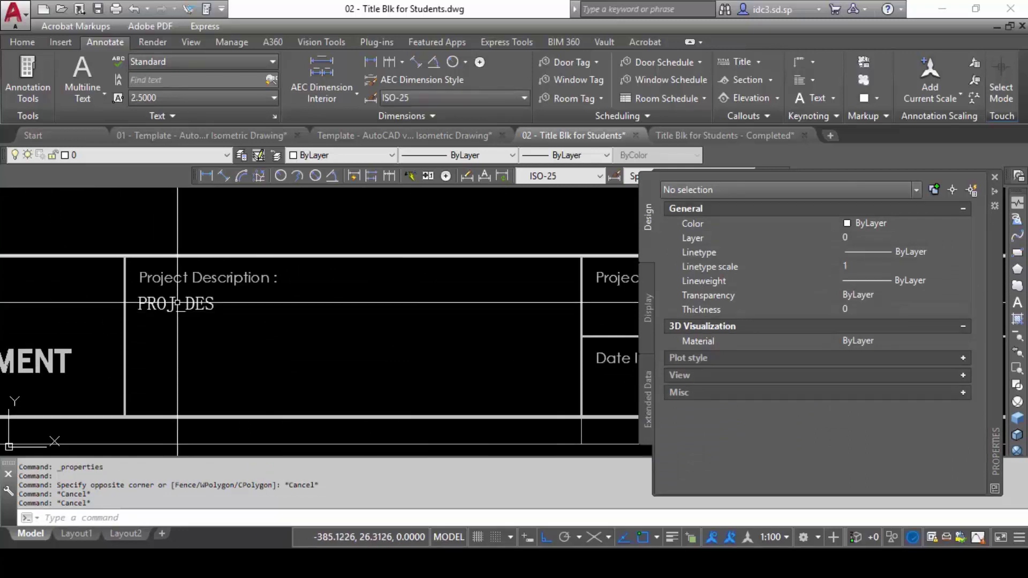
click(615, 364)
key(Escape)
key(Escape)
key(Escape)
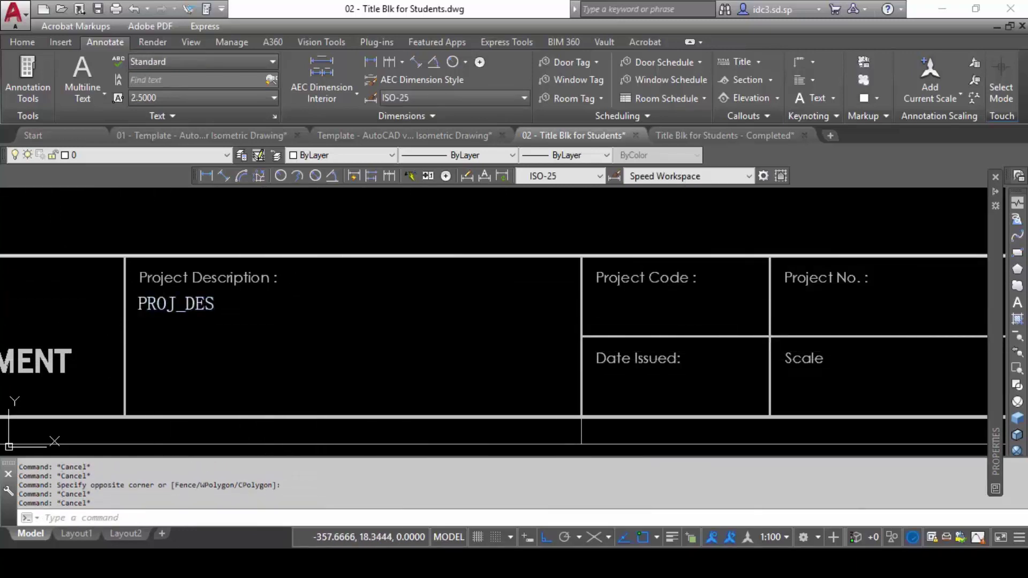
scroll(364, 344, down, 2)
scroll(364, 343, down, 3)
scroll(395, 336, up, 1)
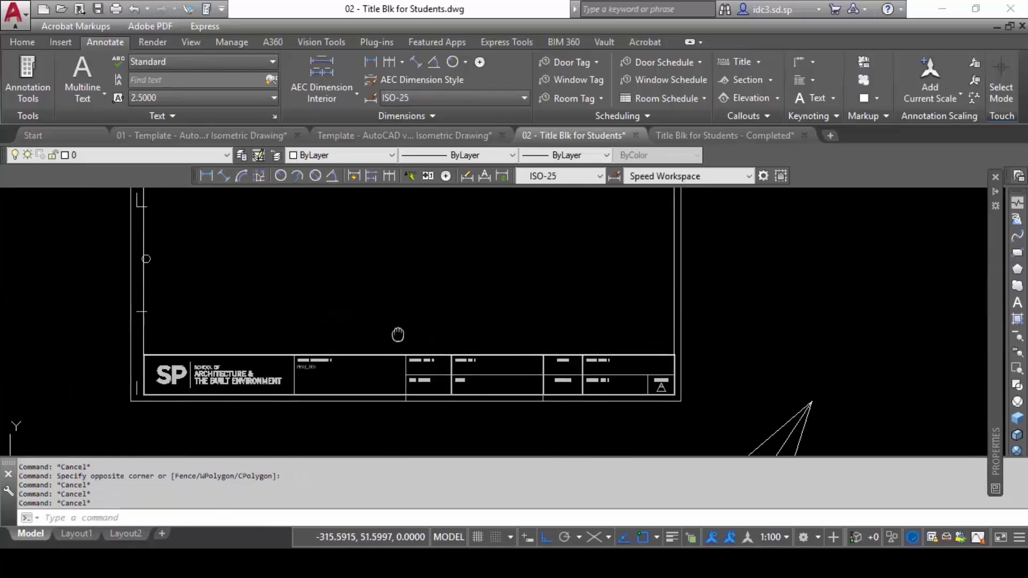
scroll(399, 326, down, 1)
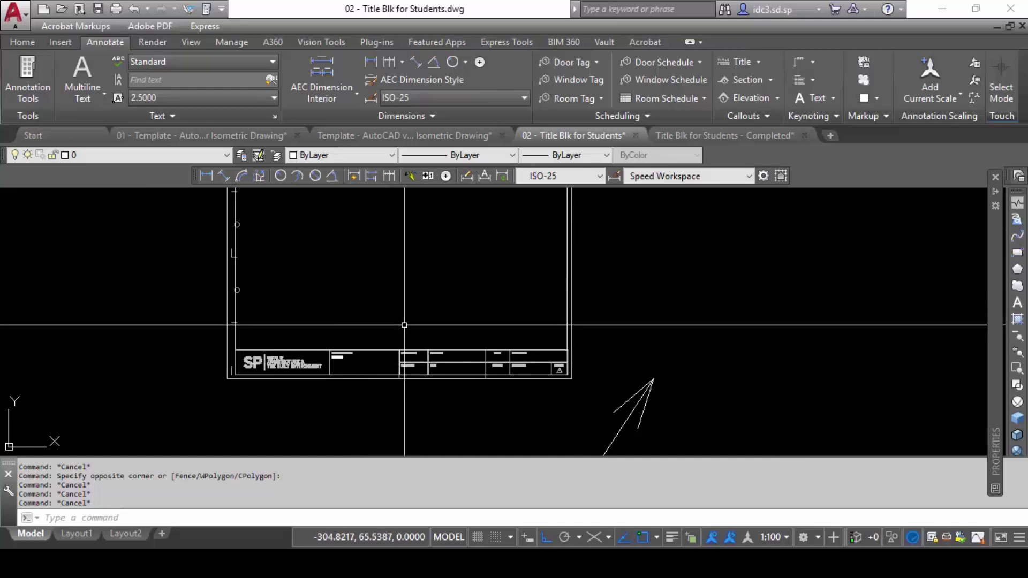
scroll(407, 338, down, 2)
middle_drag(408, 338, 402, 354)
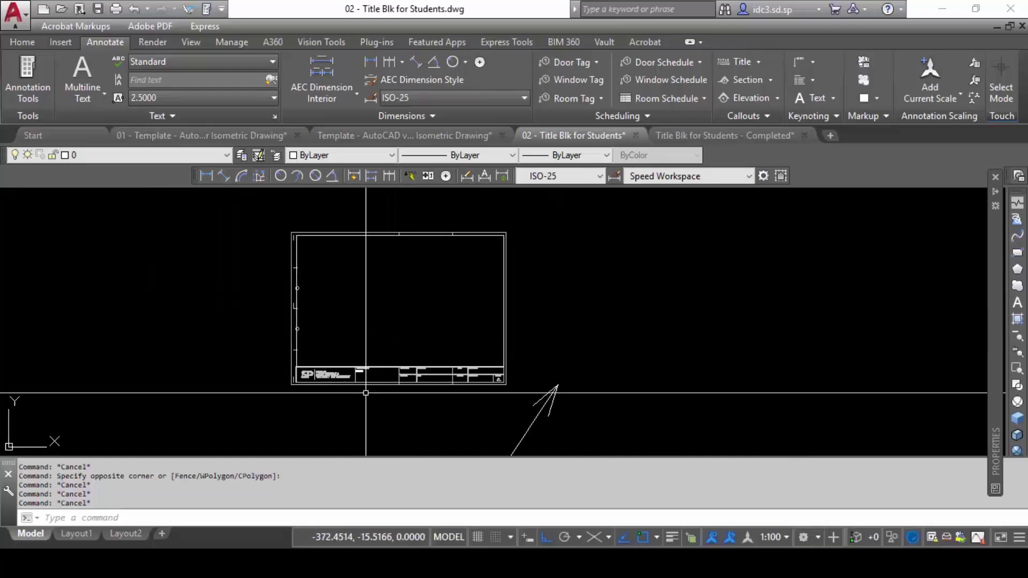
- Copy the PROJ_DES attribute from the Project Description cell's upper-left corner to the matching corners of the Project Code and Date Issued cells
scroll(351, 394, up, 2)
scroll(390, 355, up, 5)
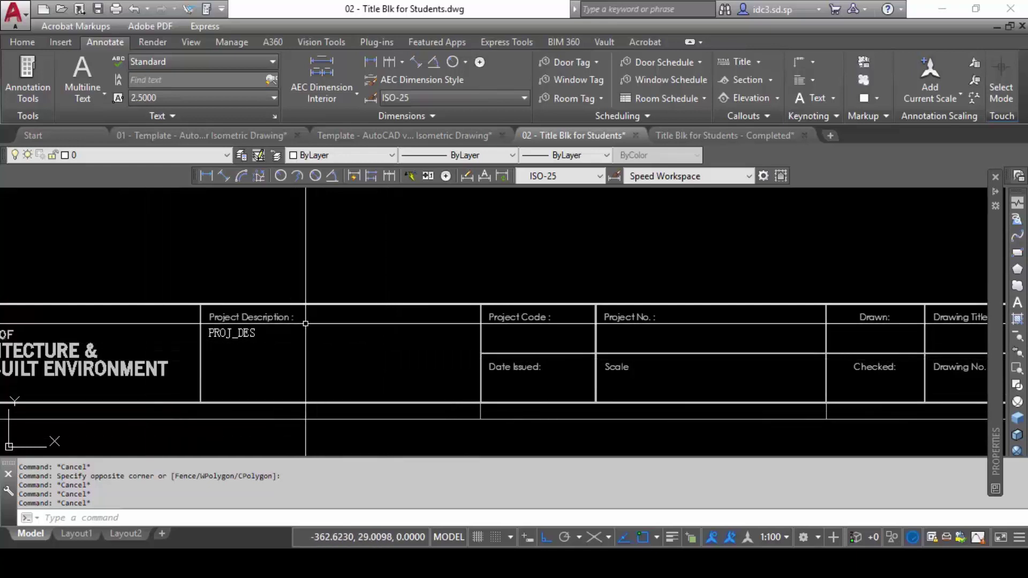
click(234, 336)
click(223, 342)
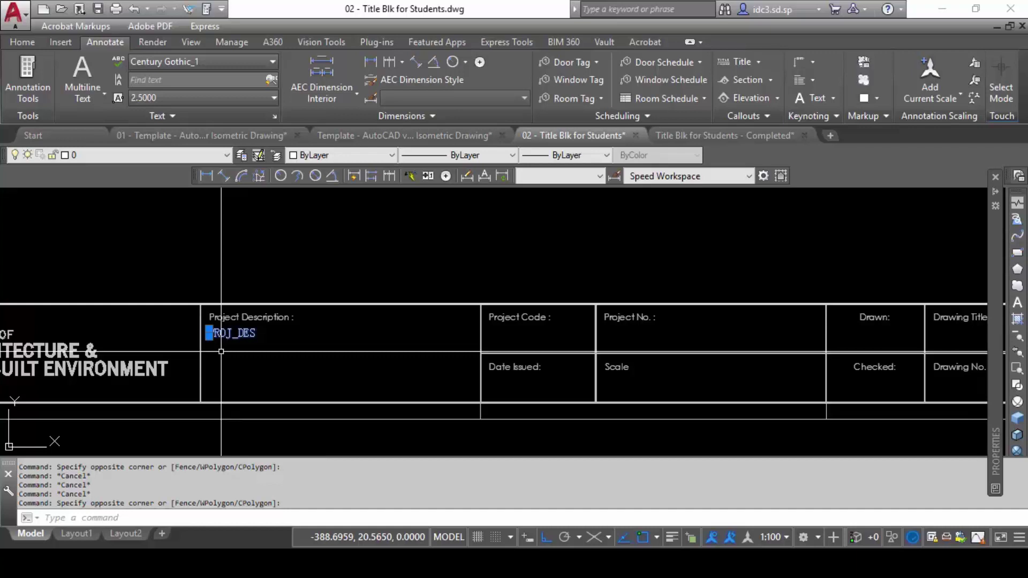
text(c)
key(Return)
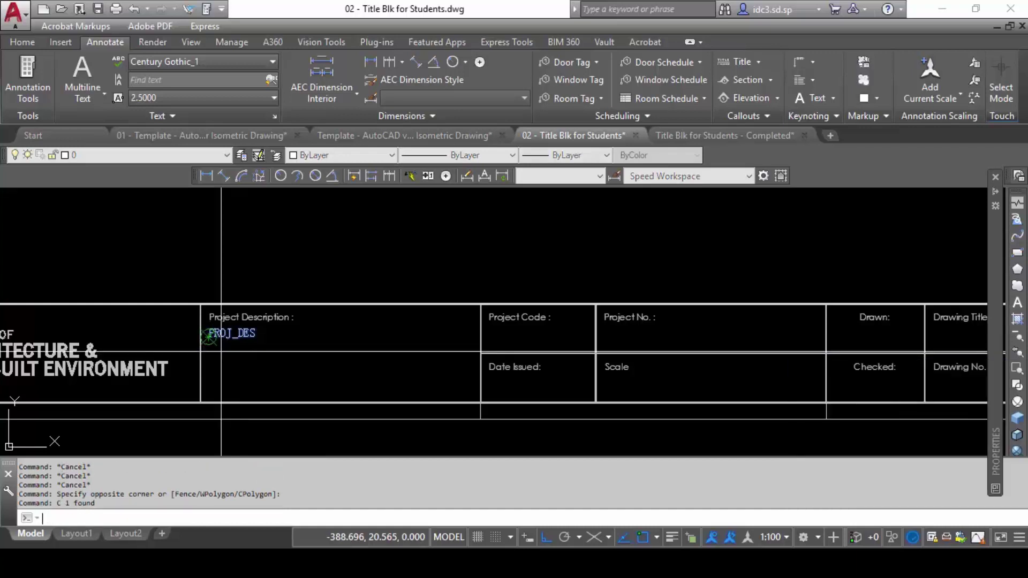
click(200, 305)
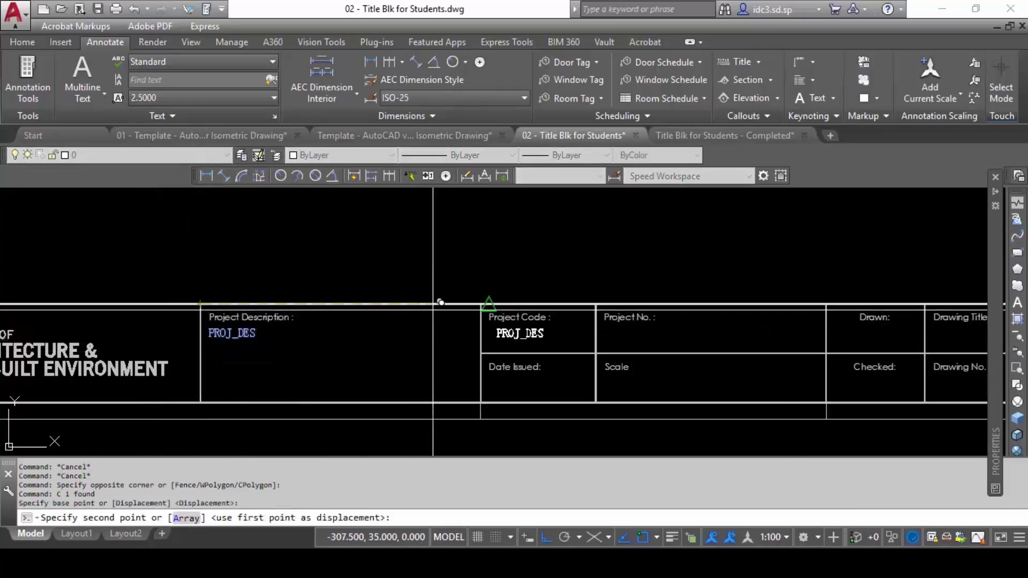
click(480, 305)
click(480, 354)
key(Escape)
key(Escape)
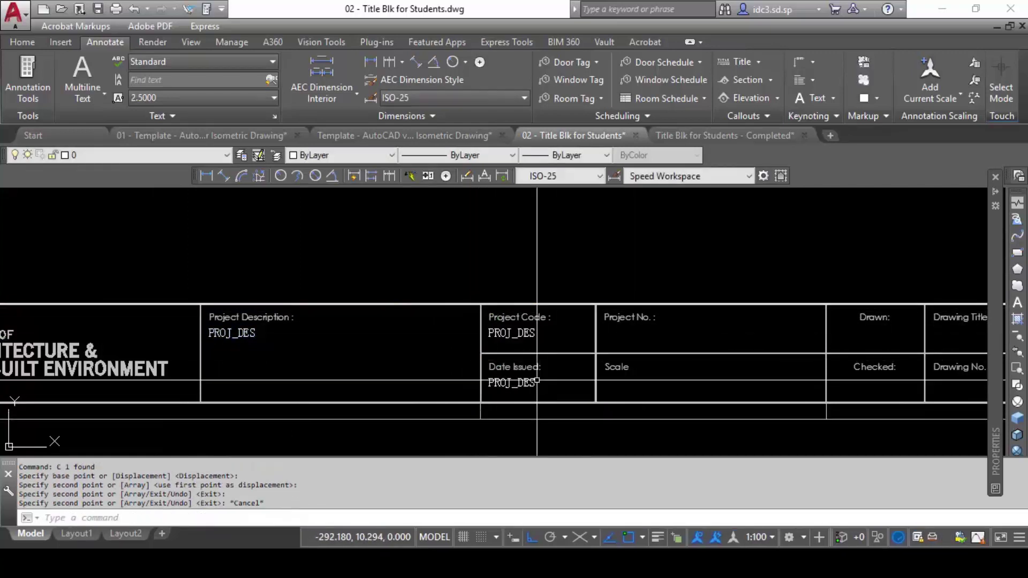
middle_drag(575, 391, 396, 365)
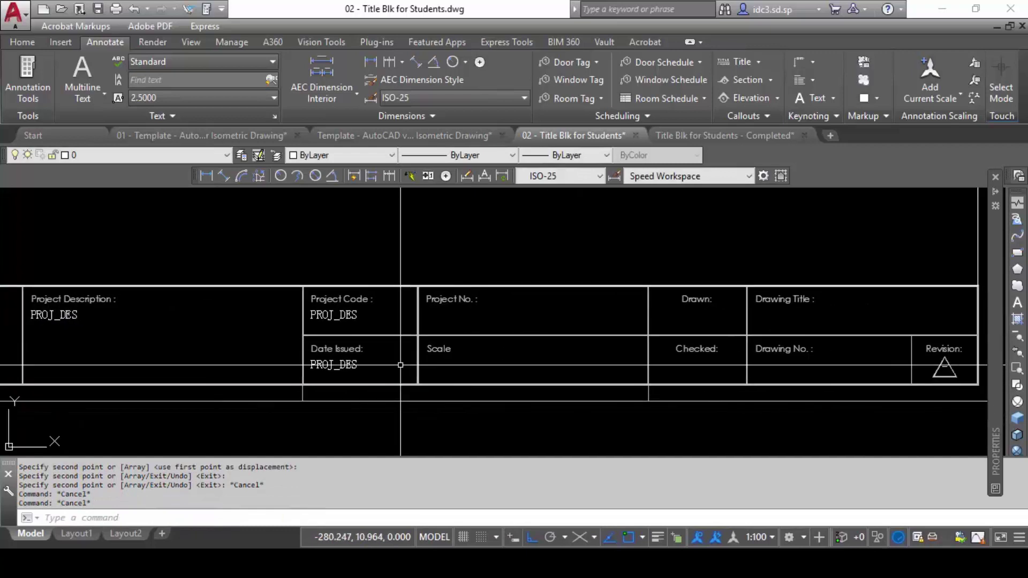
scroll(356, 316, up, 2)
click(363, 313)
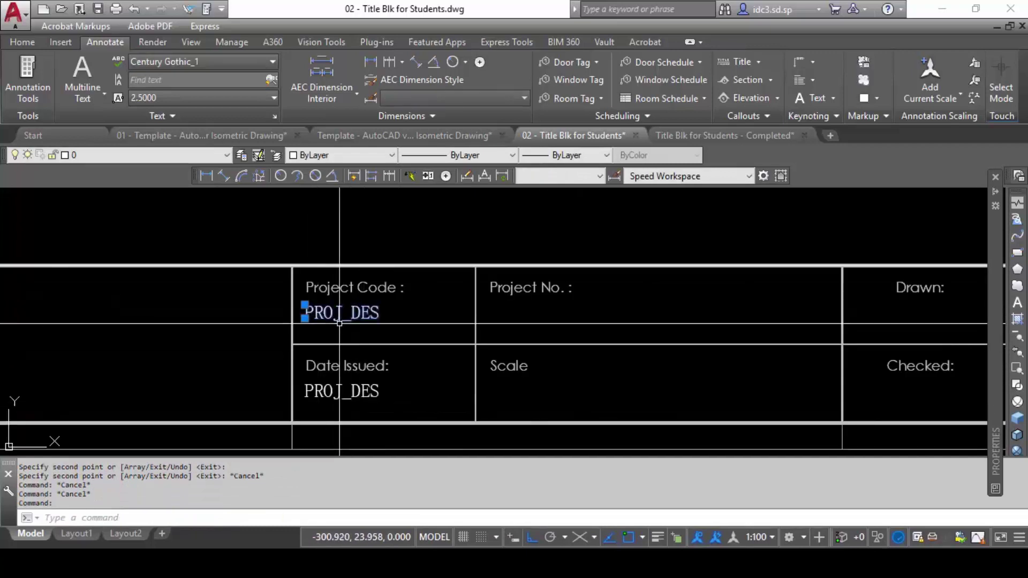
key(Escape)
key(Escape)
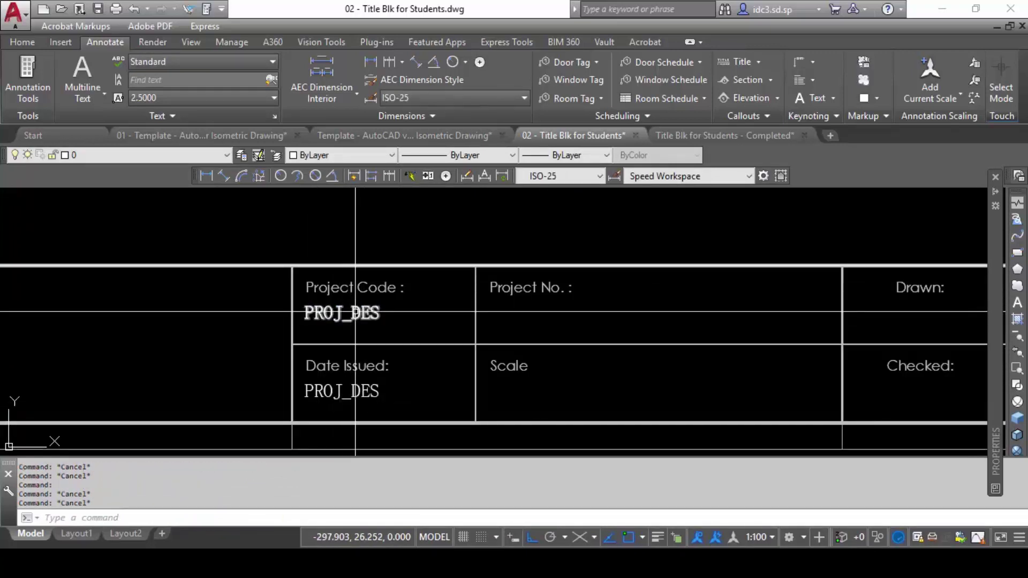
click(349, 313)
right_click(358, 310)
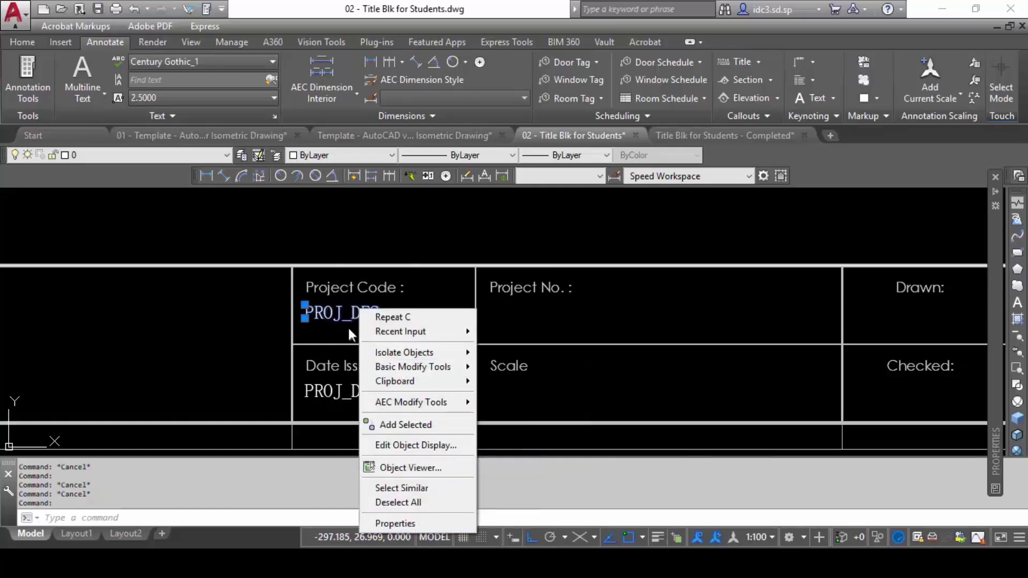
click(329, 318)
double_click(338, 313)
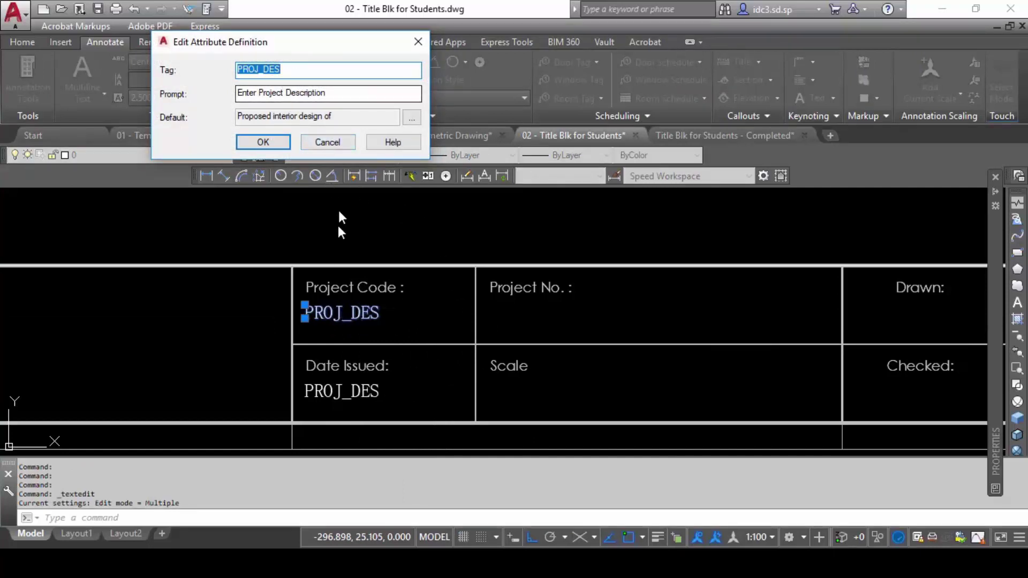
click(326, 142)
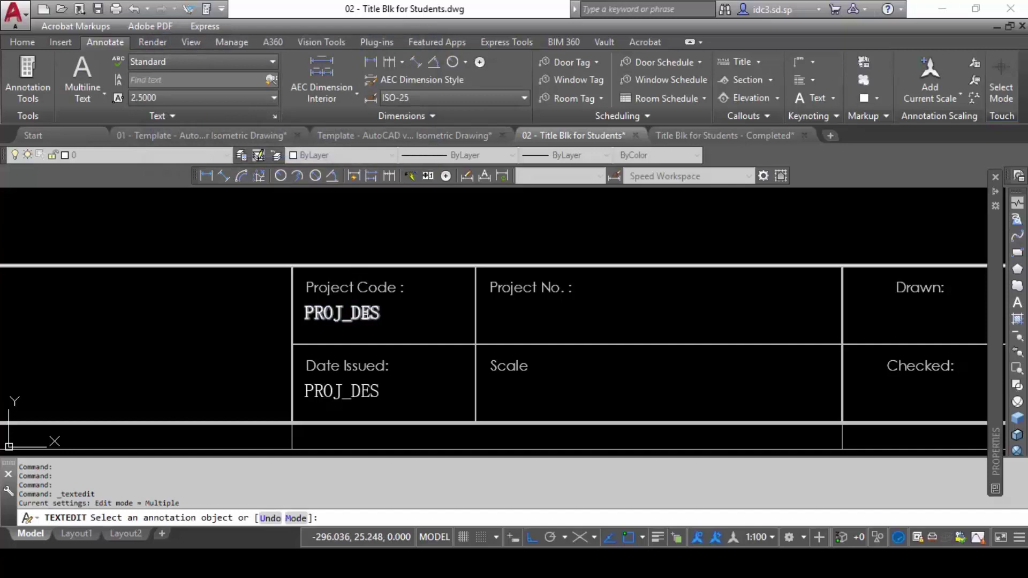
- Edit the copied attribute under Project Code, setting its tag to Proj_Code and its prompt to "Enter Project Code"
click(365, 315)
drag(311, 47, 426, 90)
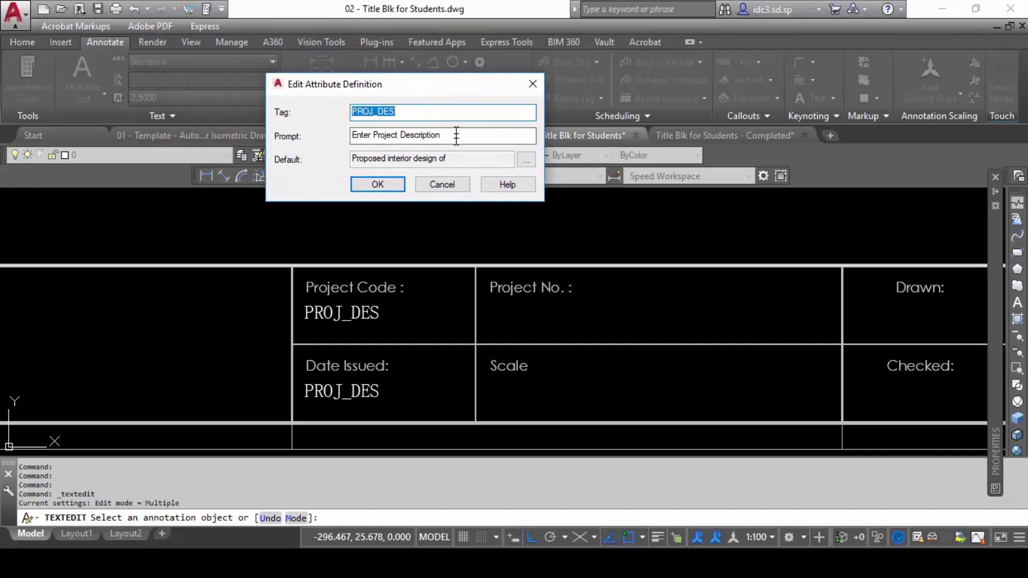
text(p)
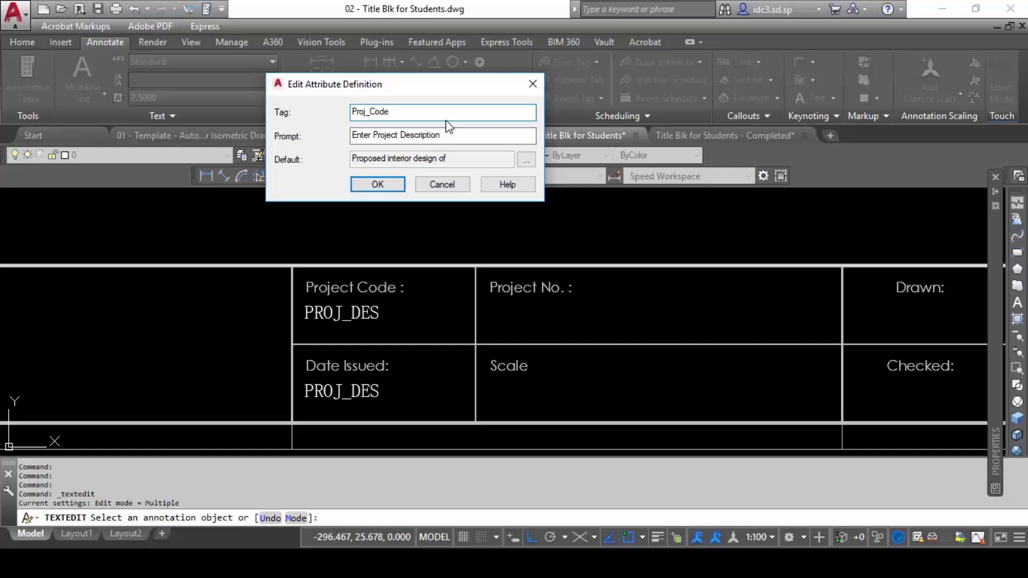
key(Tab)
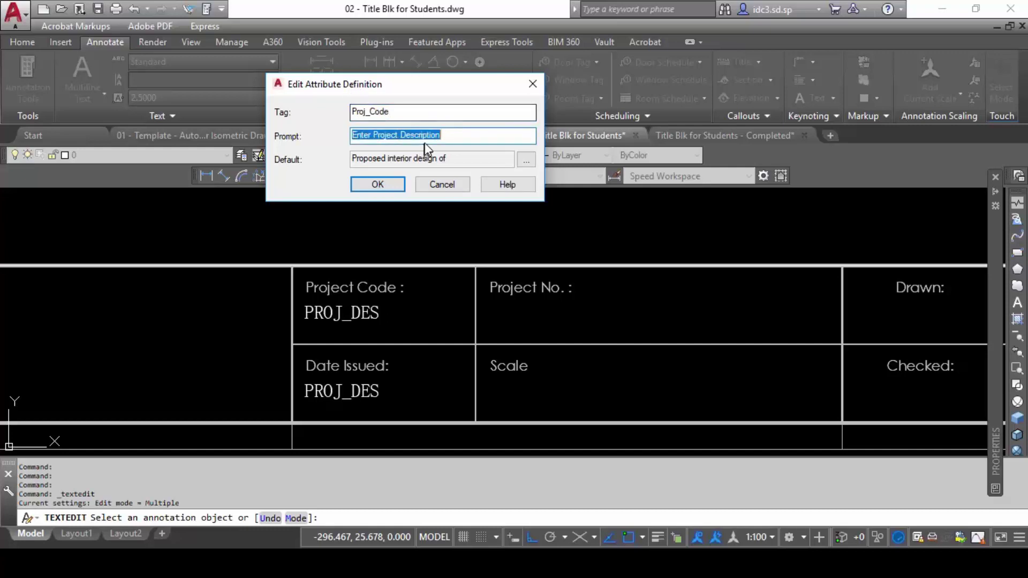
double_click(428, 136)
text(Cod)
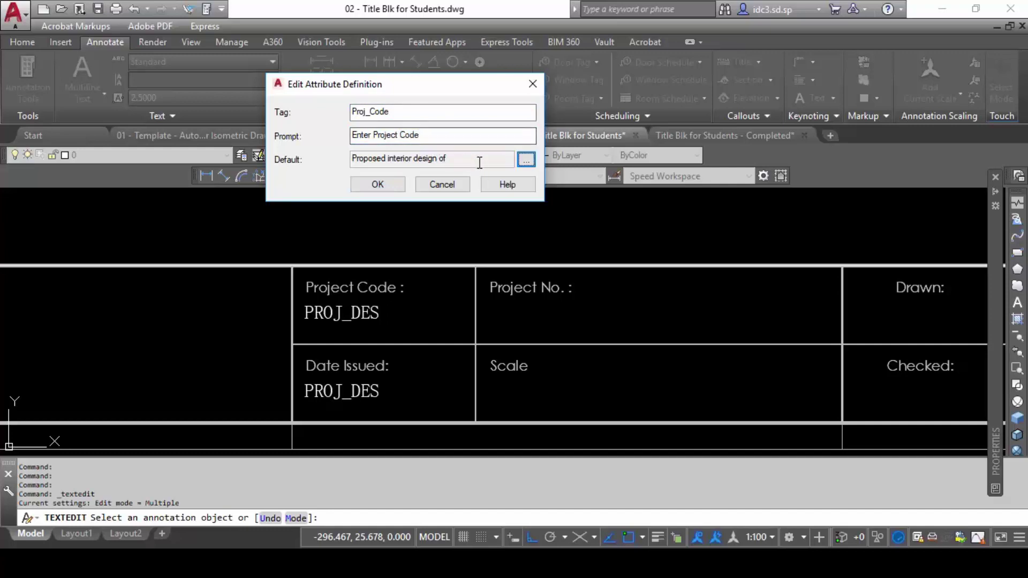
- Replace the Project Code attribute's default text with "2019 - 0001" and accept the edited definition
click(526, 159)
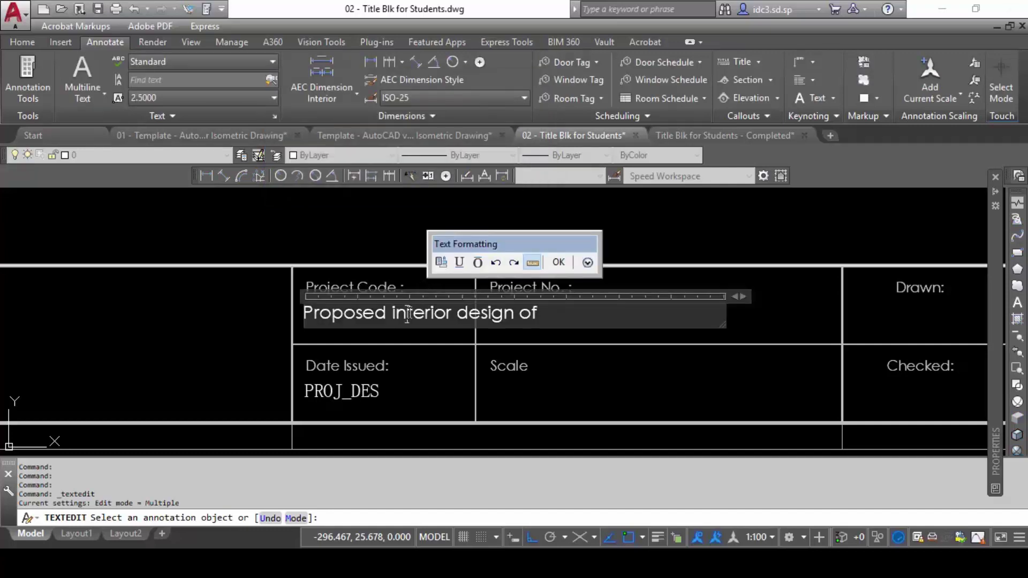
drag(408, 314, 554, 336)
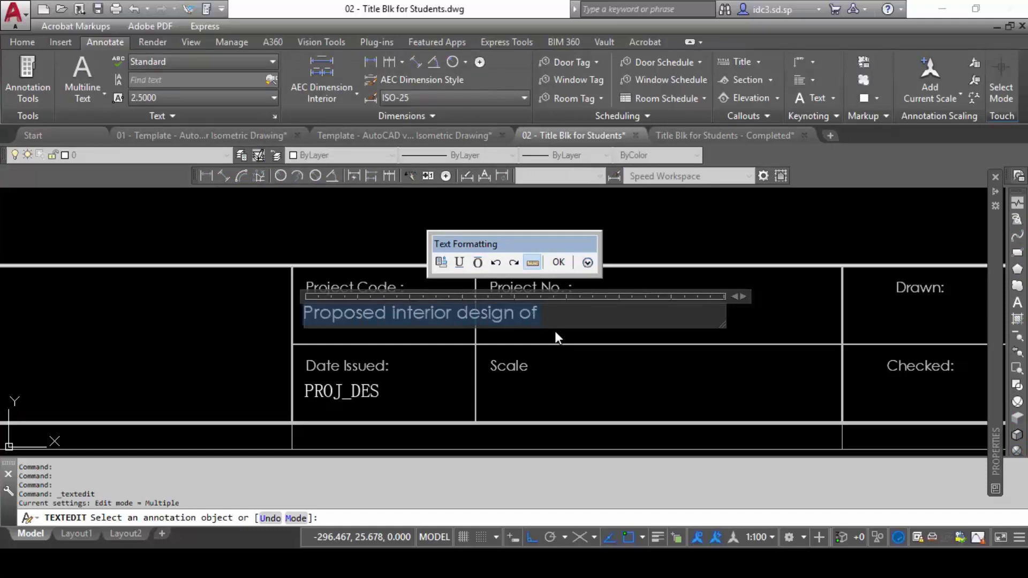
text(2019)
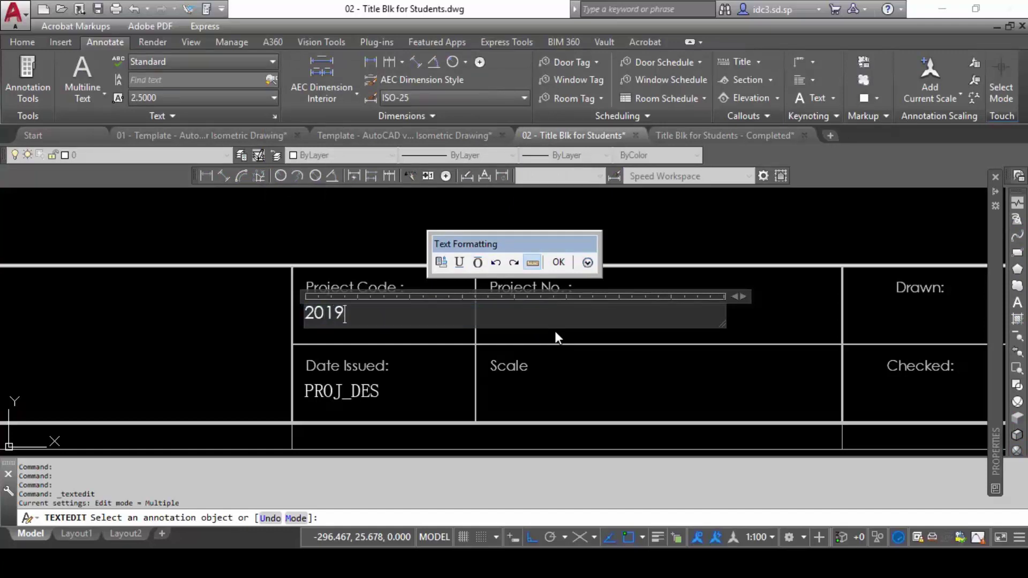
text( - 0001)
click(558, 262)
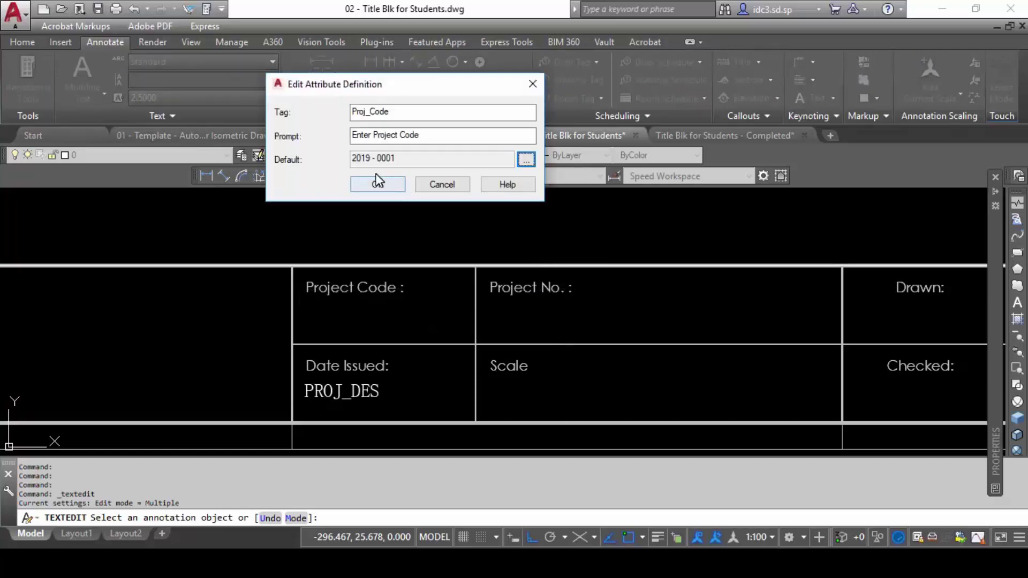
click(402, 187)
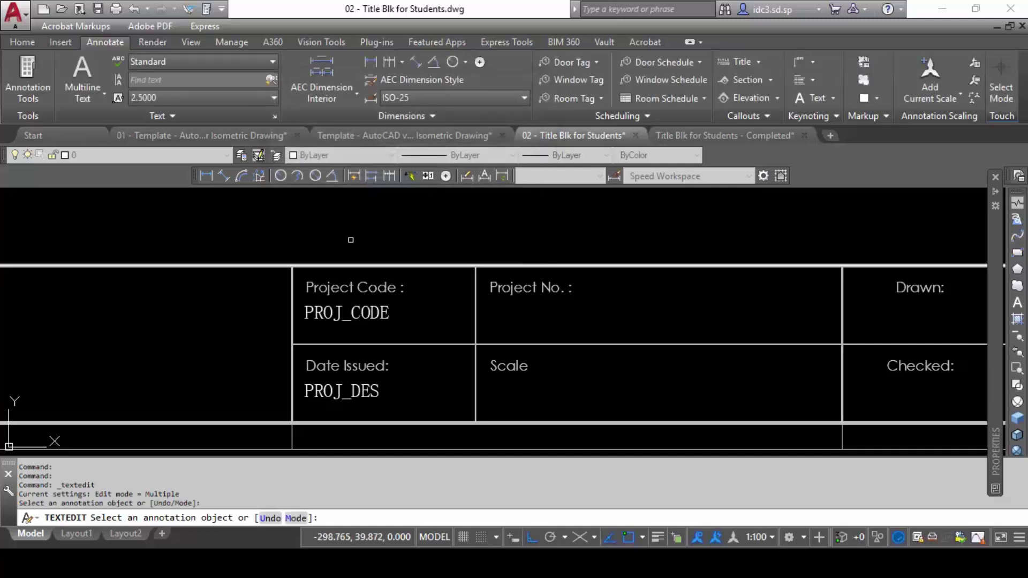
key(Escape)
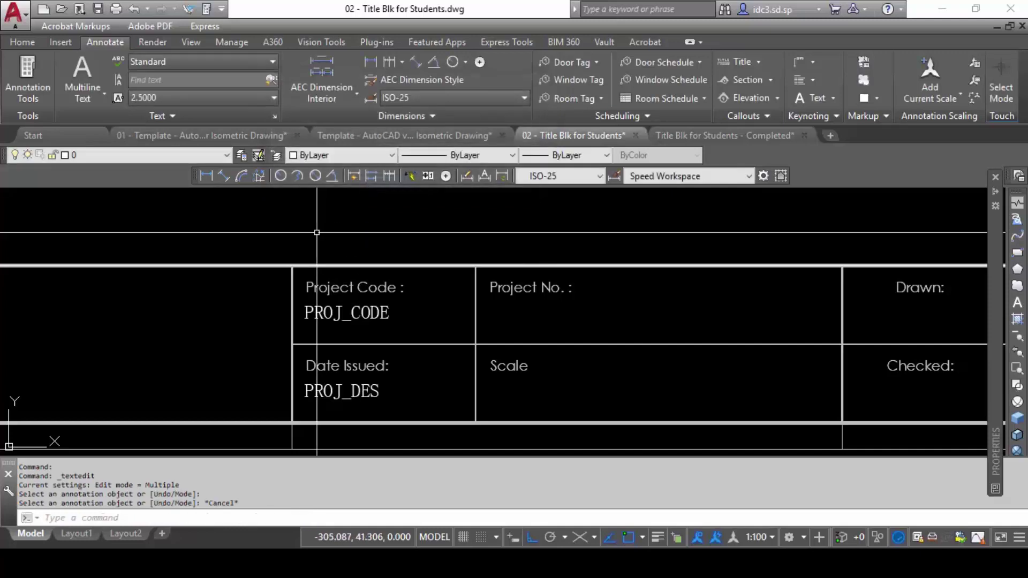
- Measure the width of the Project Code cell along its top edge
text(dist)
key(Return)
click(292, 265)
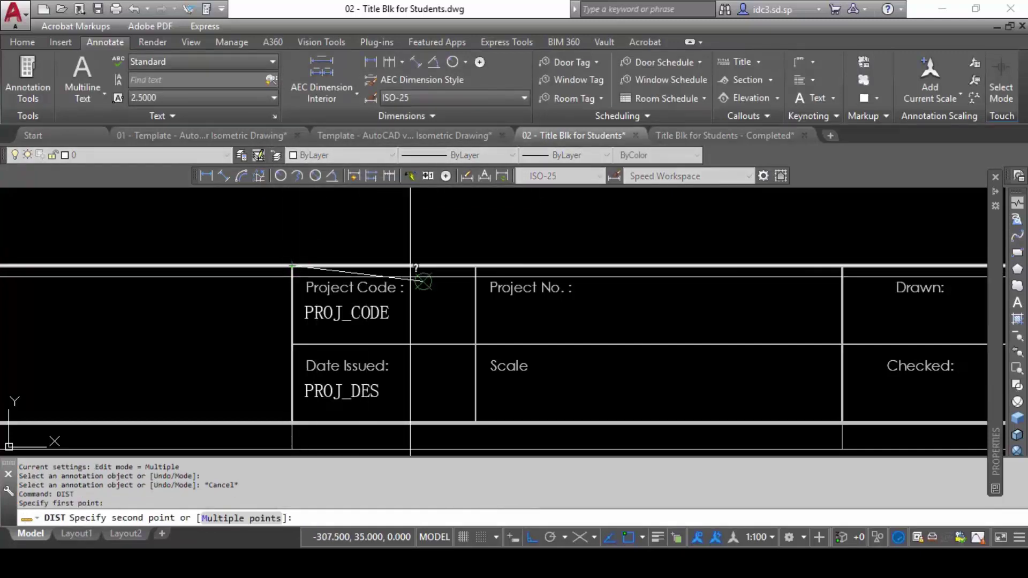
click(474, 266)
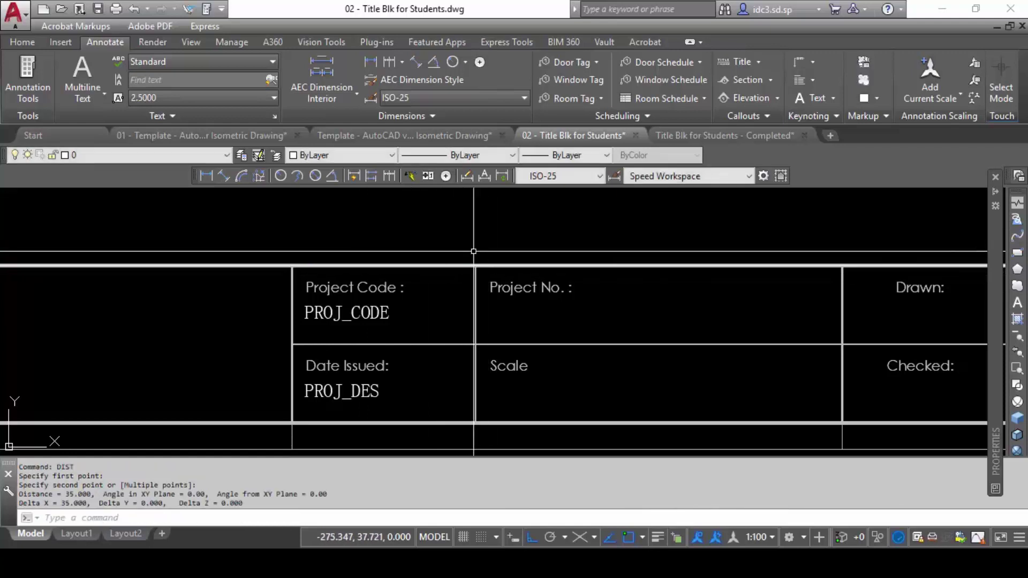
click(340, 312)
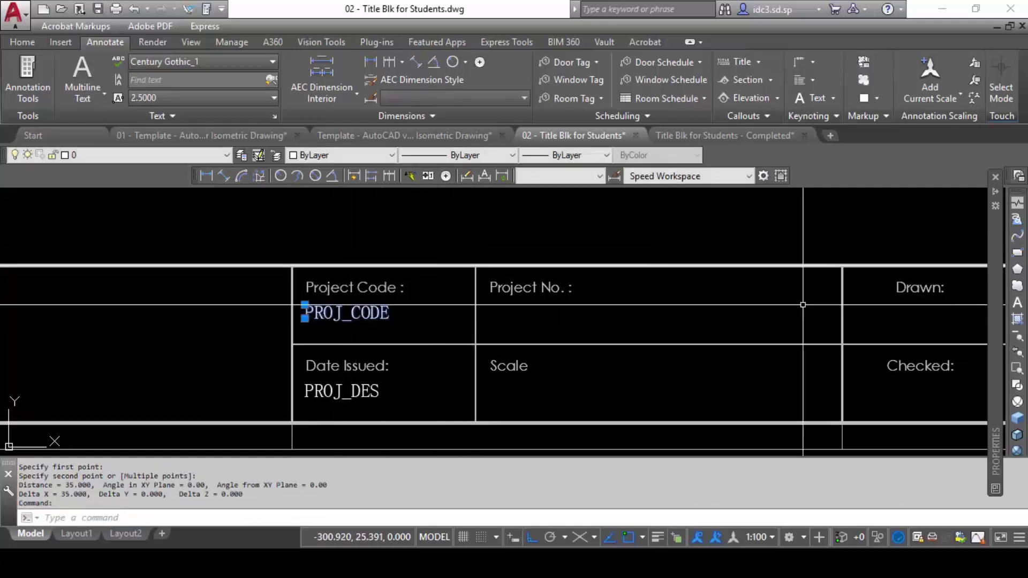
right_click(339, 302)
click(397, 517)
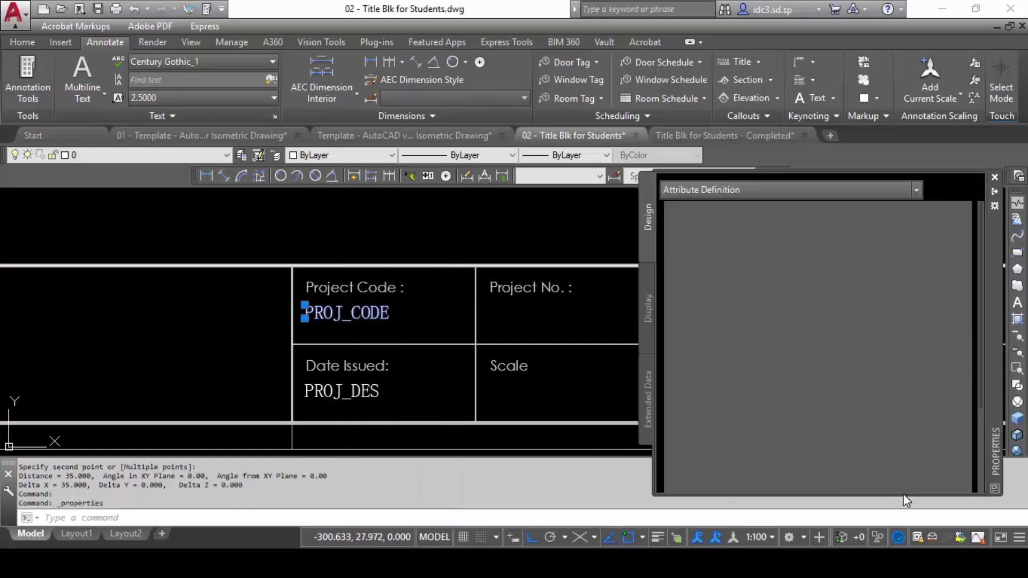
scroll(915, 387, down, 3)
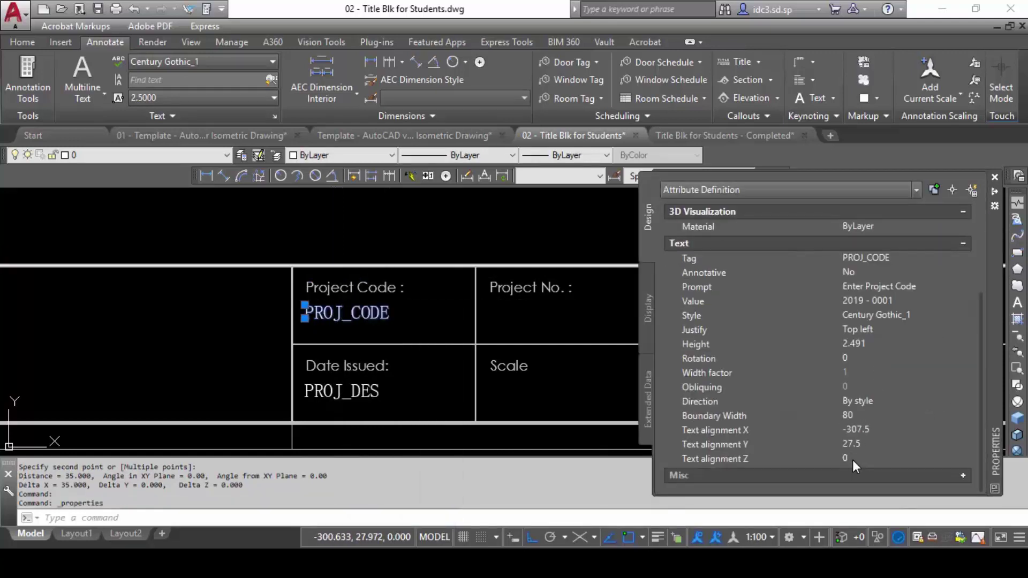
- Set the boundary width of the PROJ_CODE attribute under Project Code to 30
right_click(368, 314)
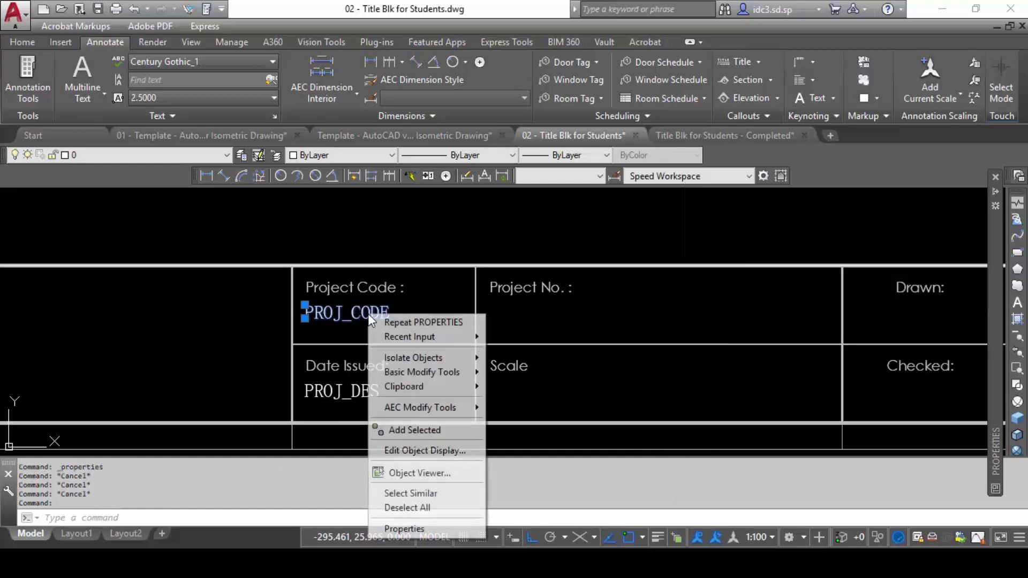
click(414, 530)
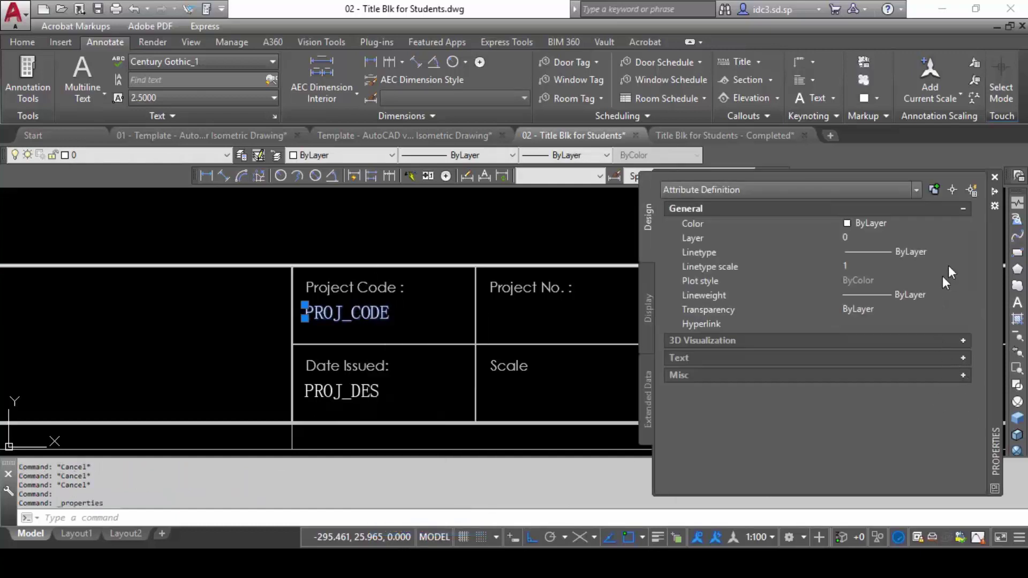
click(963, 210)
click(963, 225)
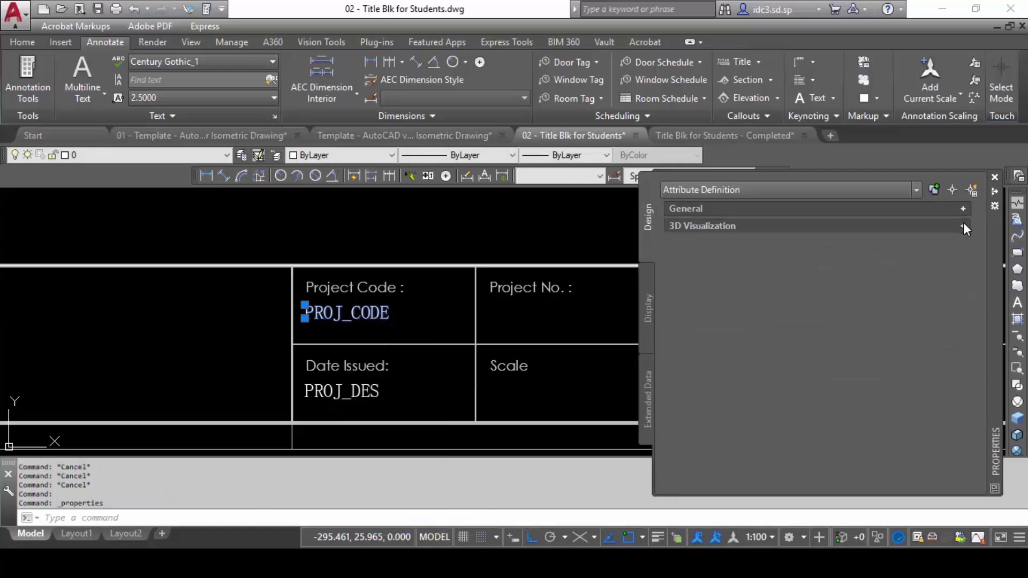
click(963, 225)
click(964, 244)
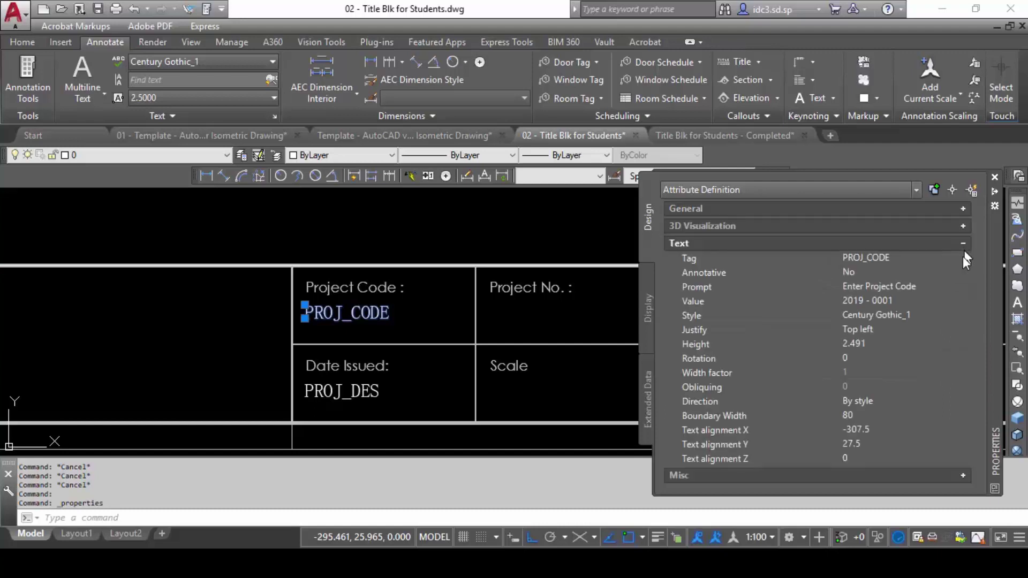
click(872, 416)
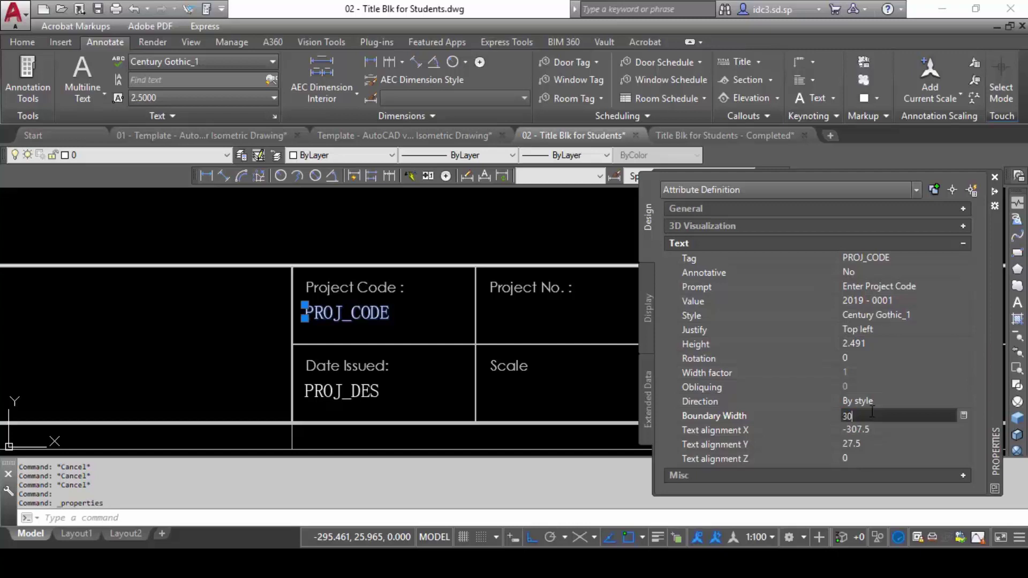
key(Tab)
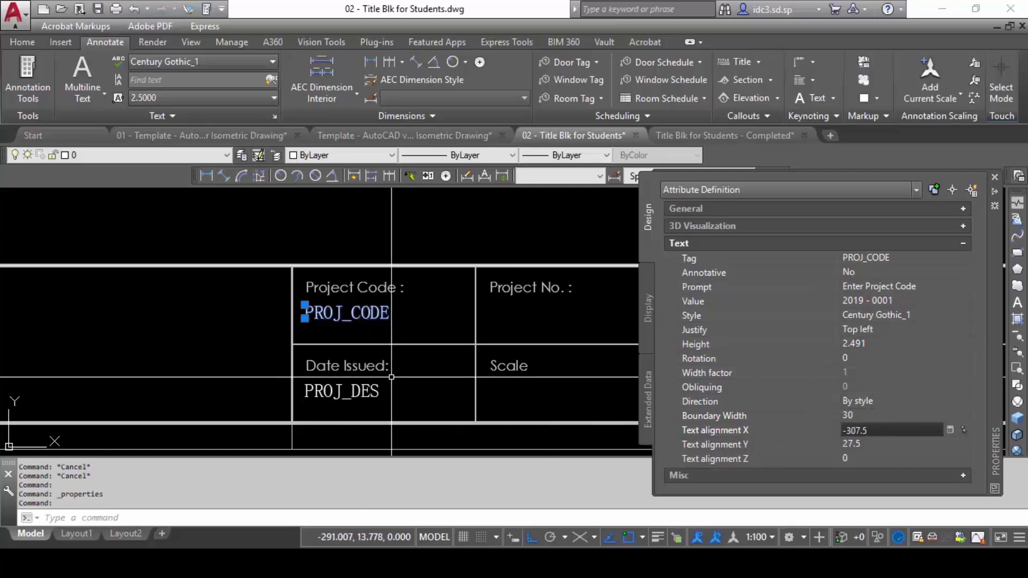
key(Escape)
key(Escape)
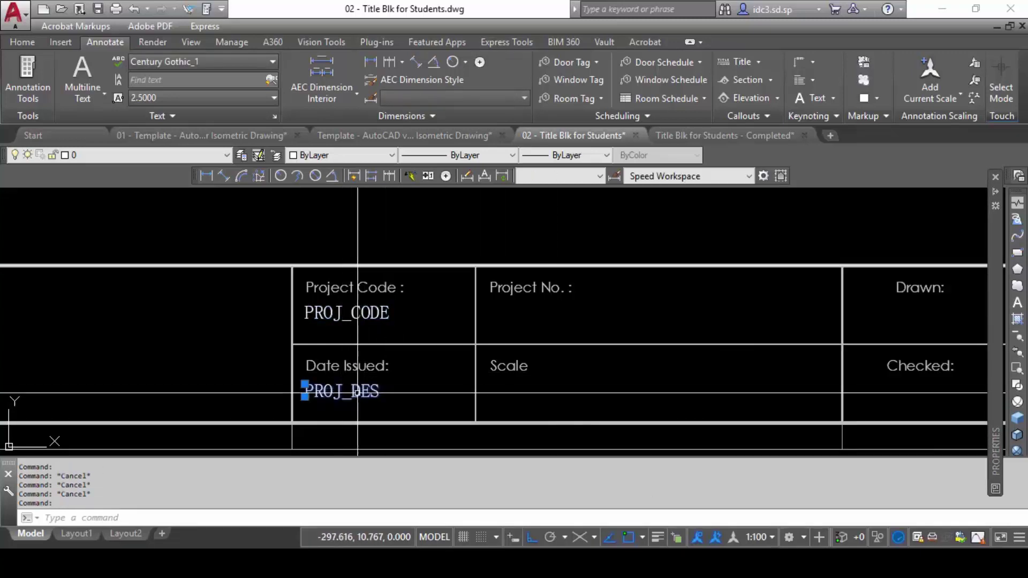
- Edit the copied PROJ_DES attribute under Date Issued and set its tag to Date
right_click(352, 400)
key(Escape)
click(364, 399)
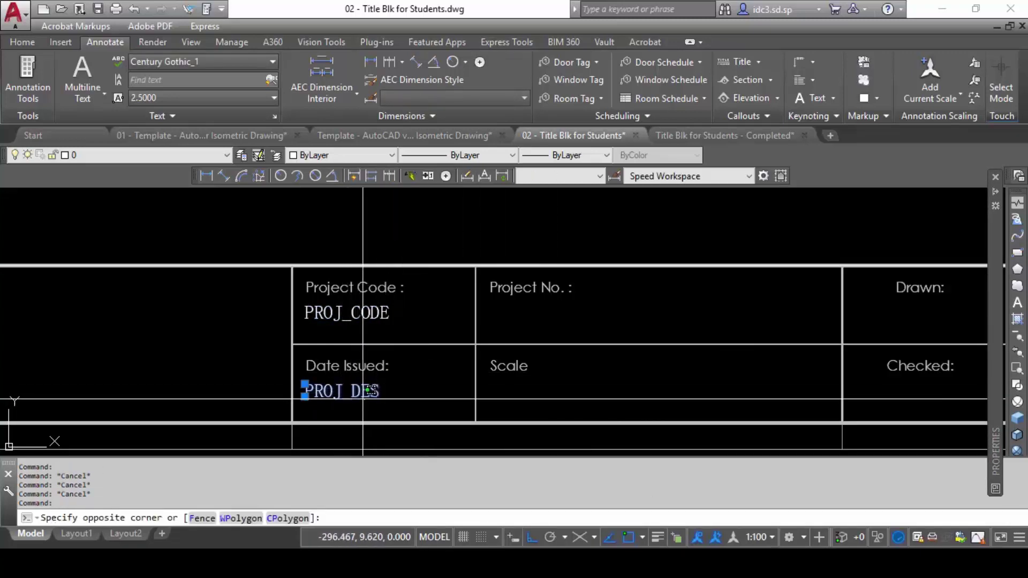
key(Escape)
double_click(353, 391)
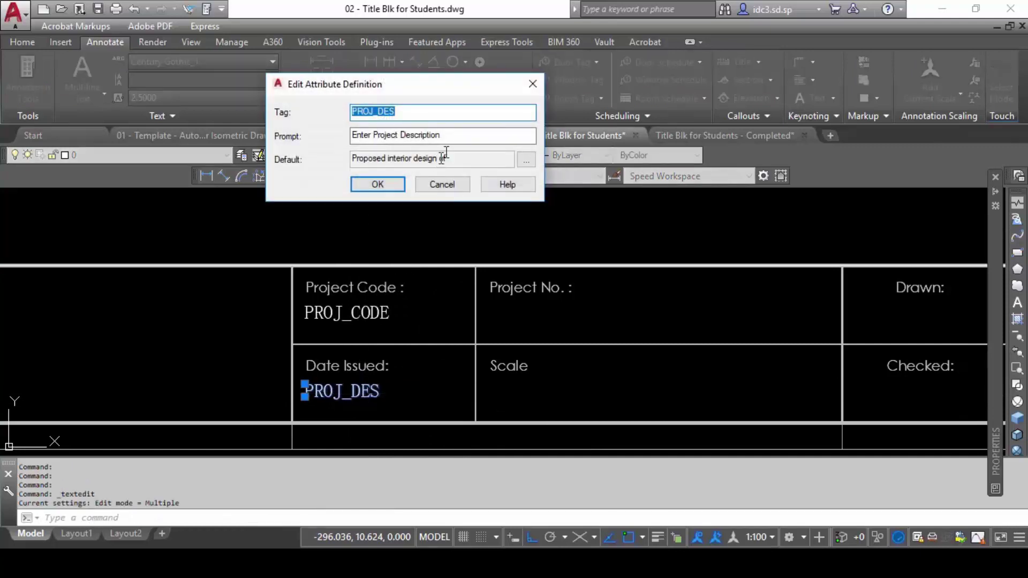
text(Date)
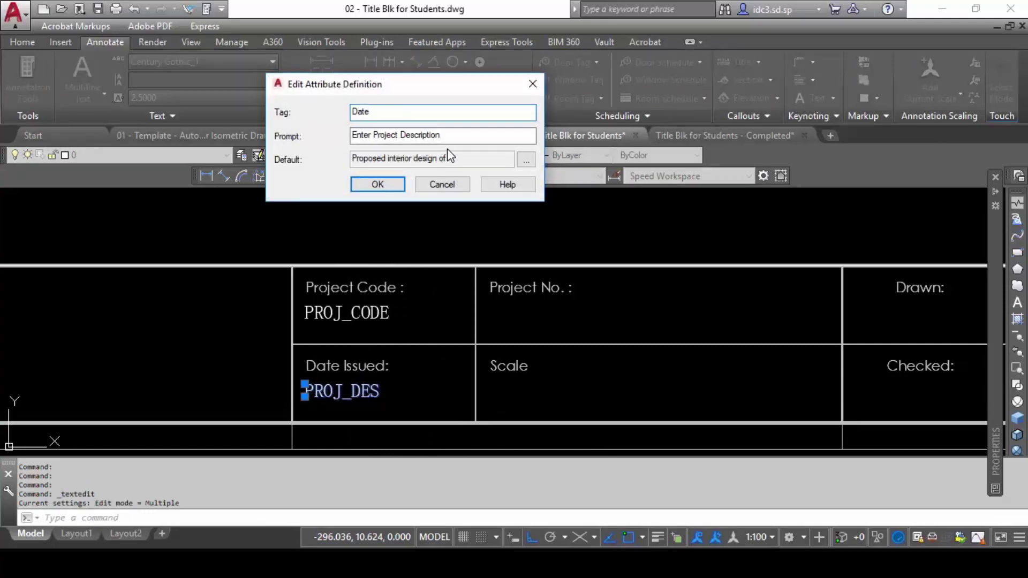
key(Tab)
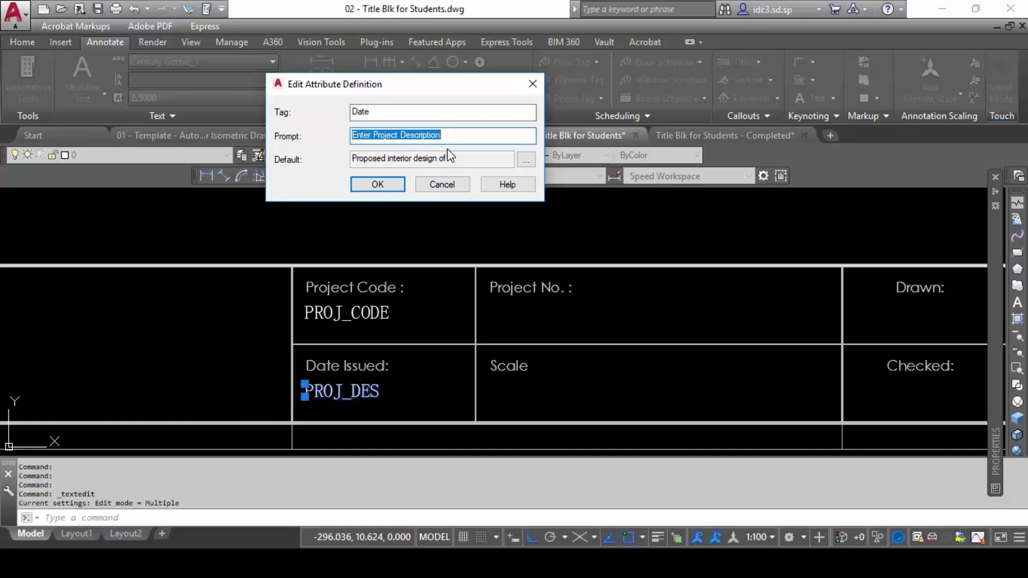
- Change the Date attribute's prompt to "Enter Date Issued"
click(408, 135)
drag(374, 135, 477, 153)
text(Date Da)
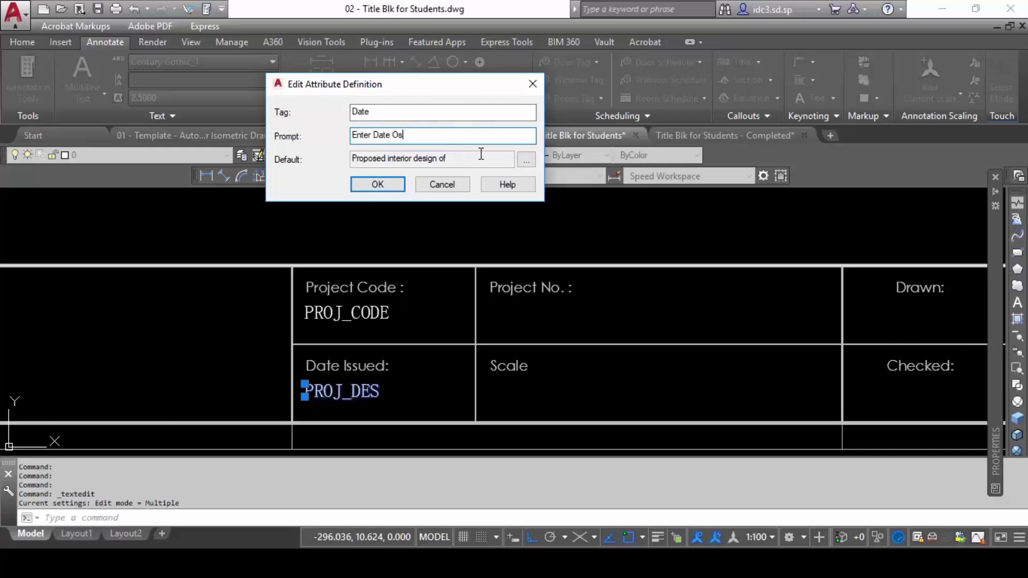
key(BackSpace)
key(BackSpace)
text(Issued)
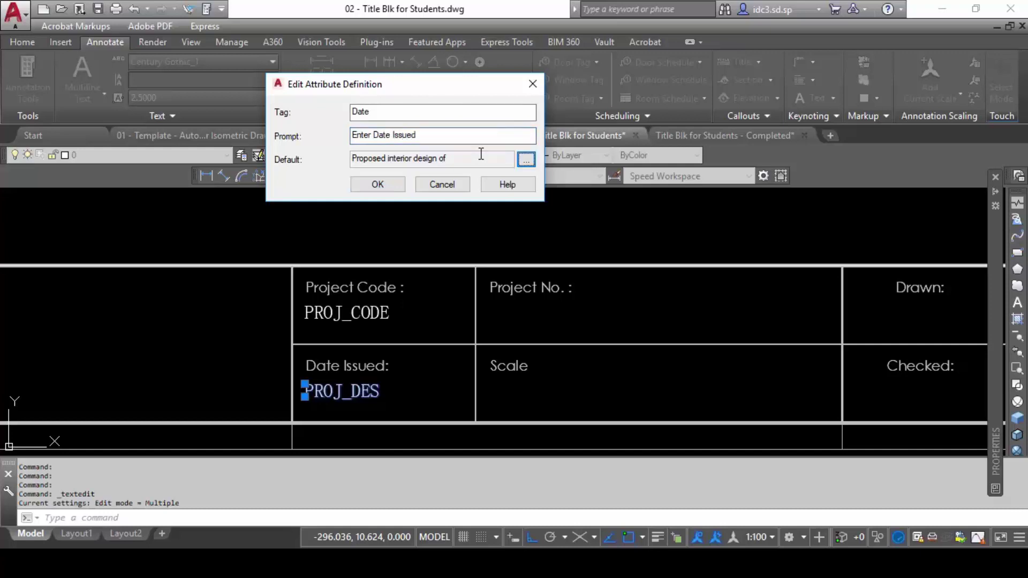
- Replace the Date attribute's default text with "Y19 M05 D15" and accept the edited definition
click(526, 160)
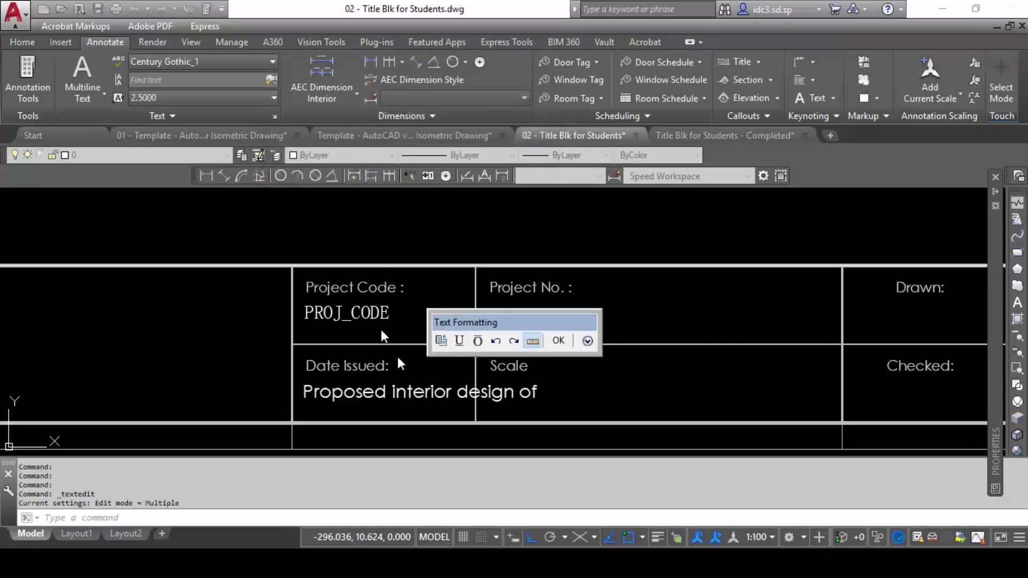
drag(303, 394, 544, 394)
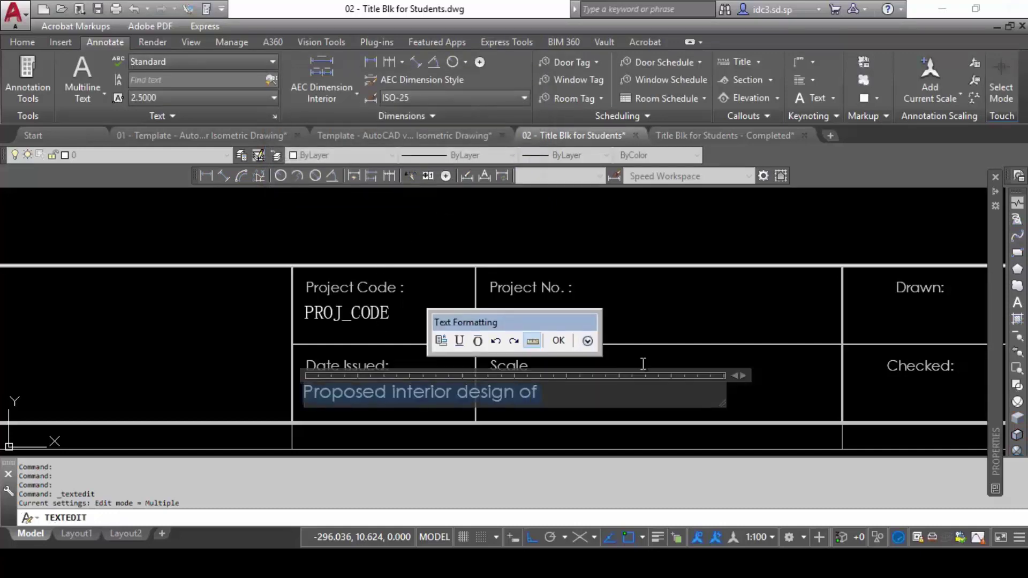
text(Y)
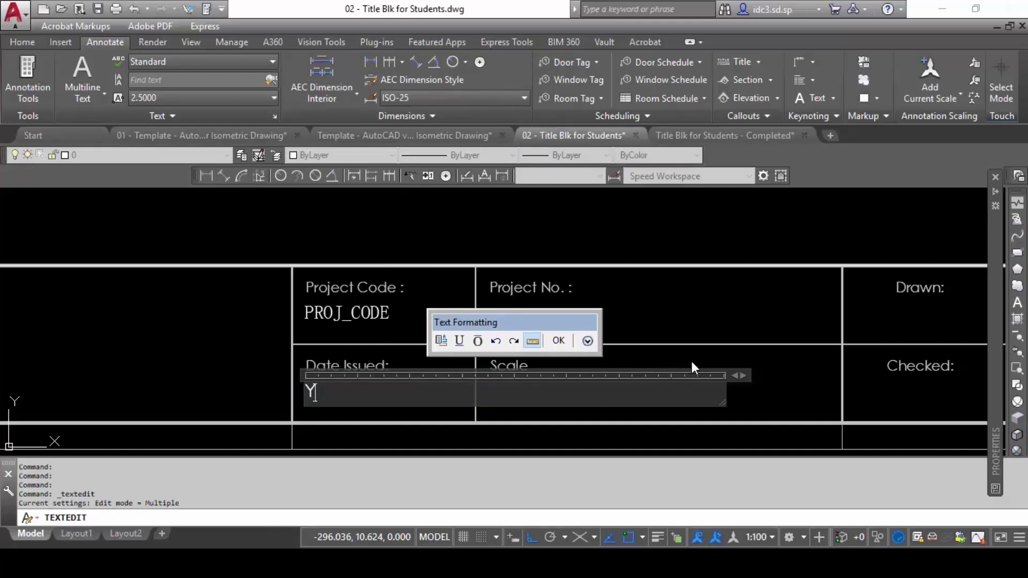
text(19 M)
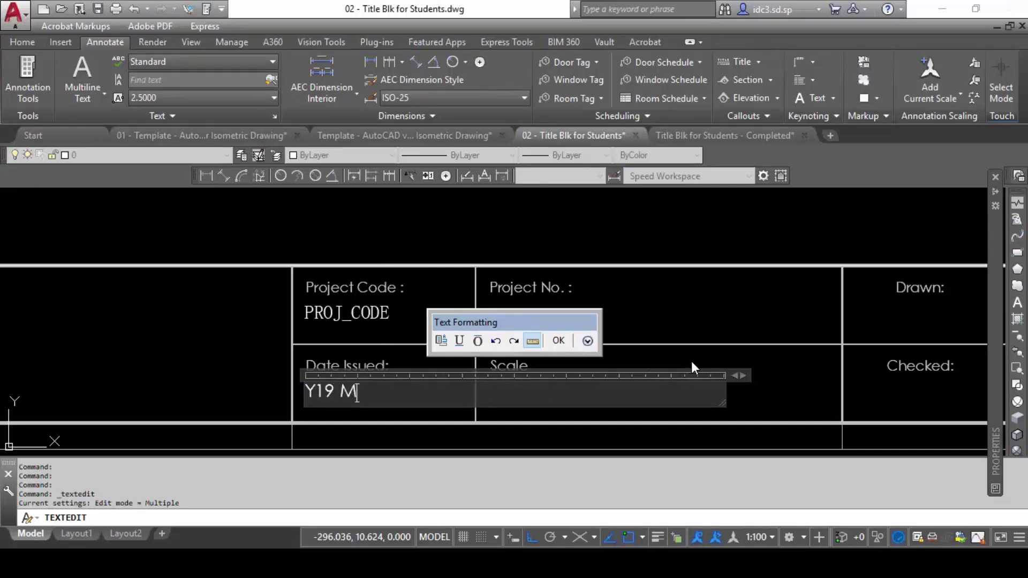
text(05 D15)
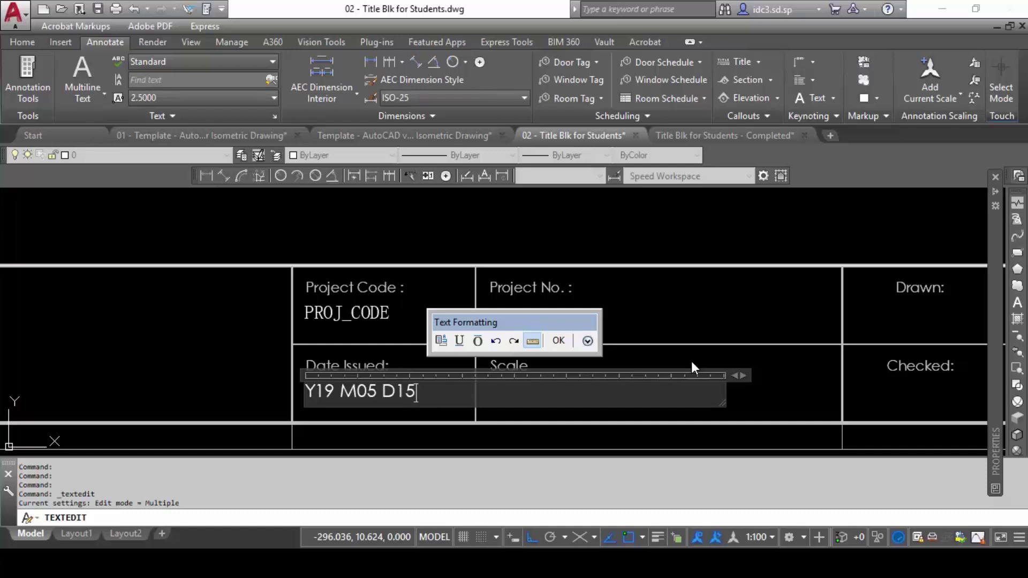
click(560, 343)
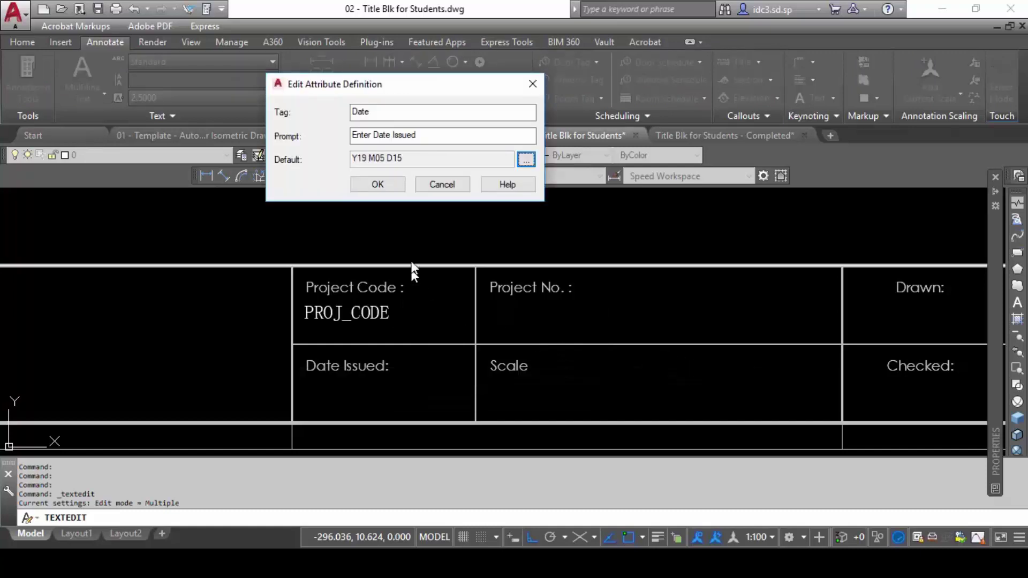
click(385, 187)
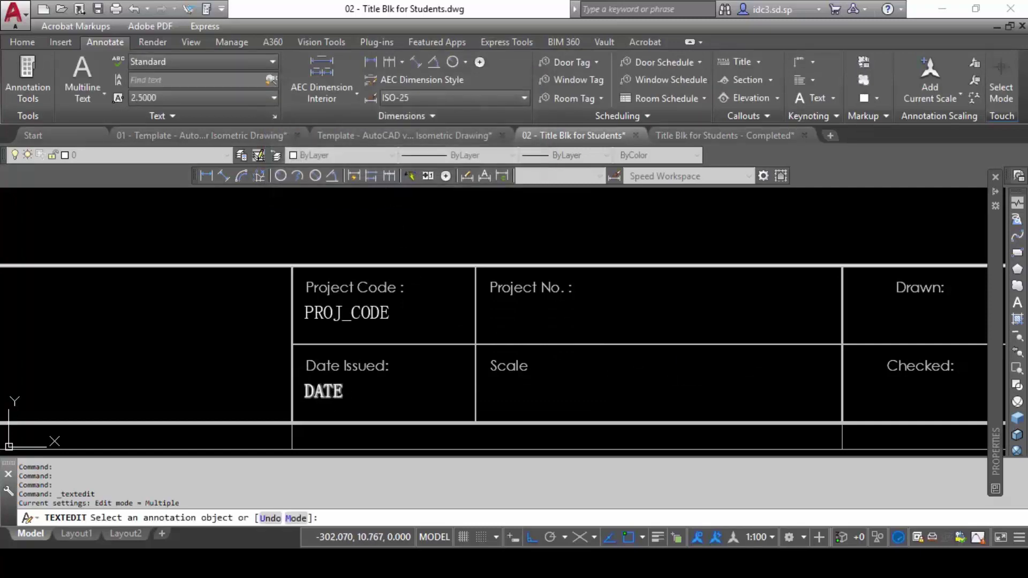
key(Escape)
- Set the boundary width of the DATE attribute under Date Issued to 30
click(327, 391)
right_click(333, 394)
click(362, 388)
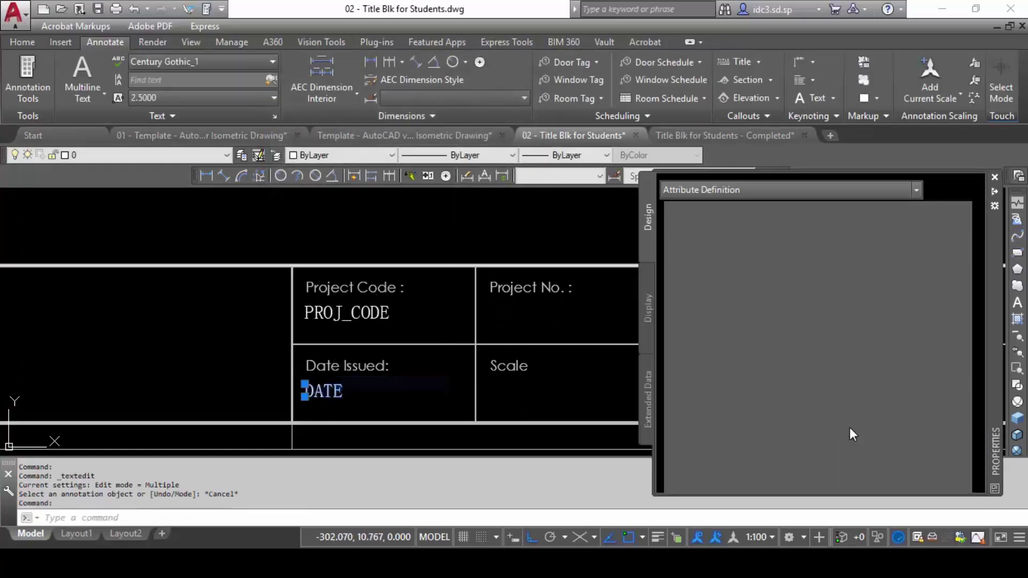
click(856, 413)
text(3)
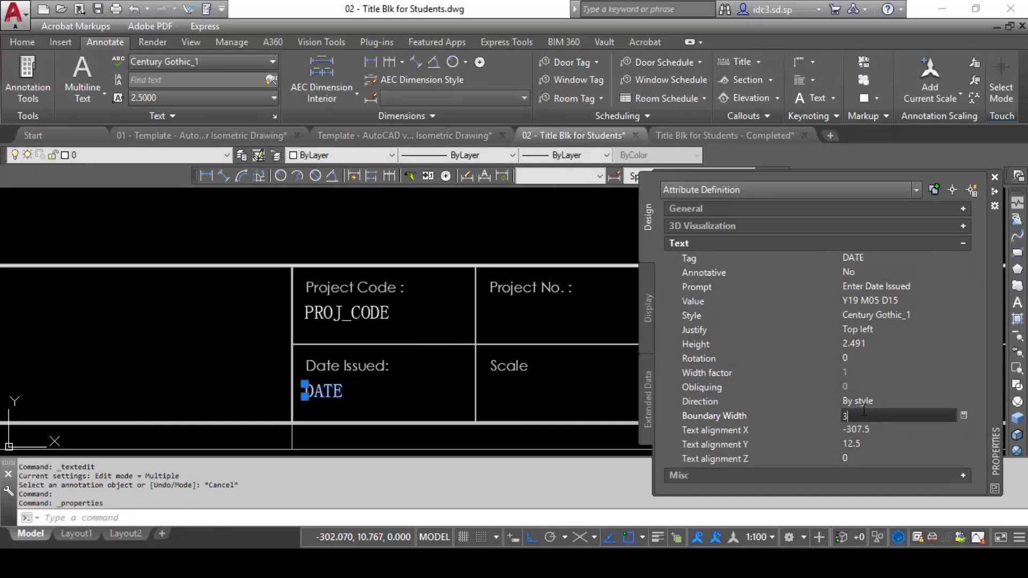
text(0)
key(Tab)
click(448, 303)
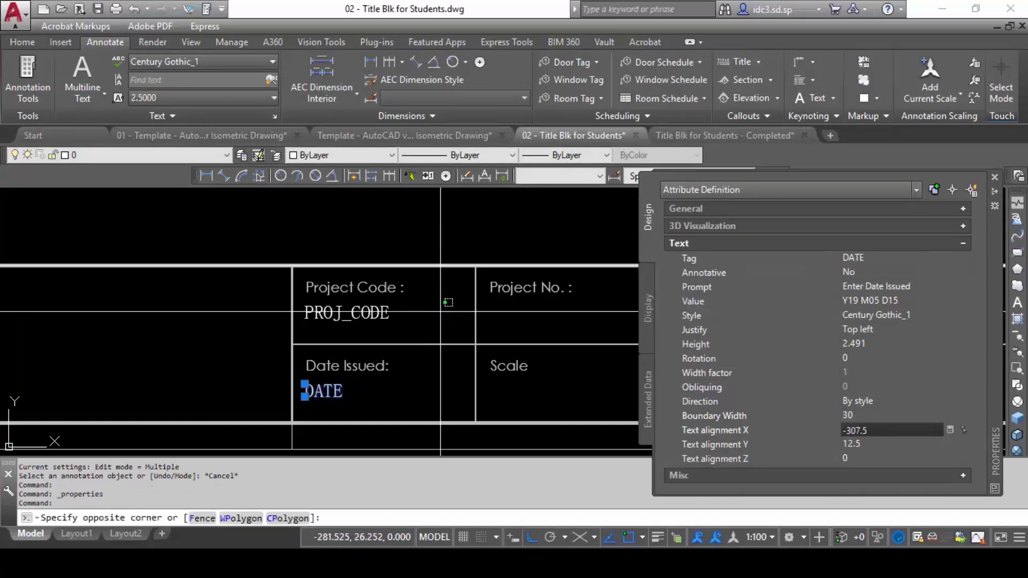
key(Escape)
key(Escape)
key(Escape)
- Start a block definition named "A3 Title Block" with its base point at the lower-left corner of the sheet's outer border
scroll(501, 302, down, 5)
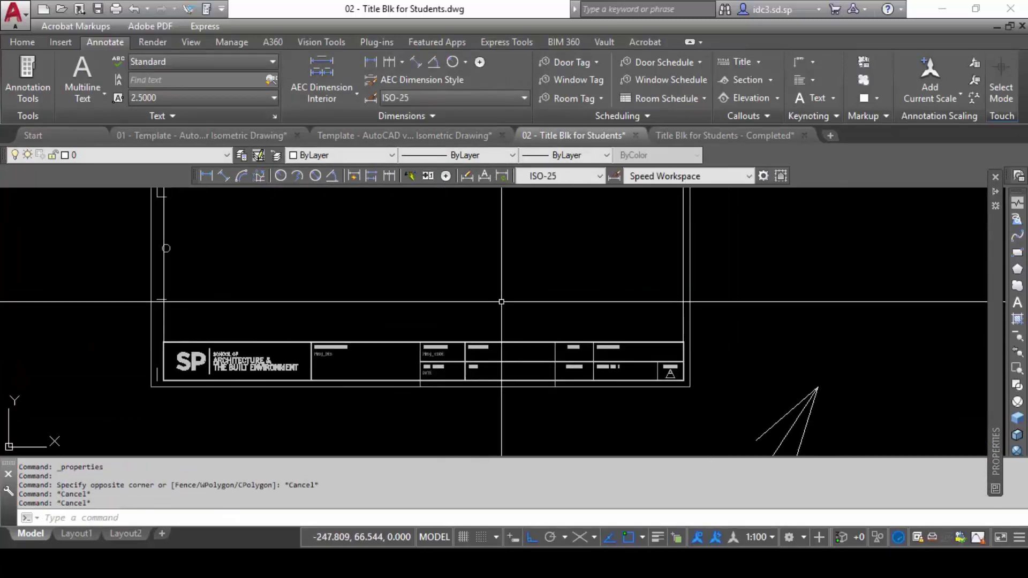
scroll(501, 301, down, 4)
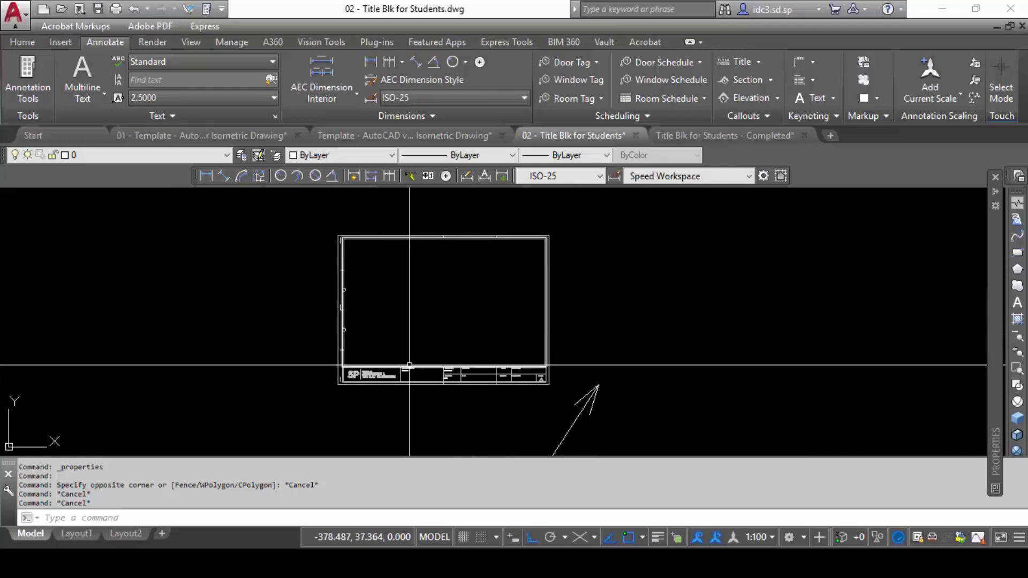
scroll(409, 365, up, 6)
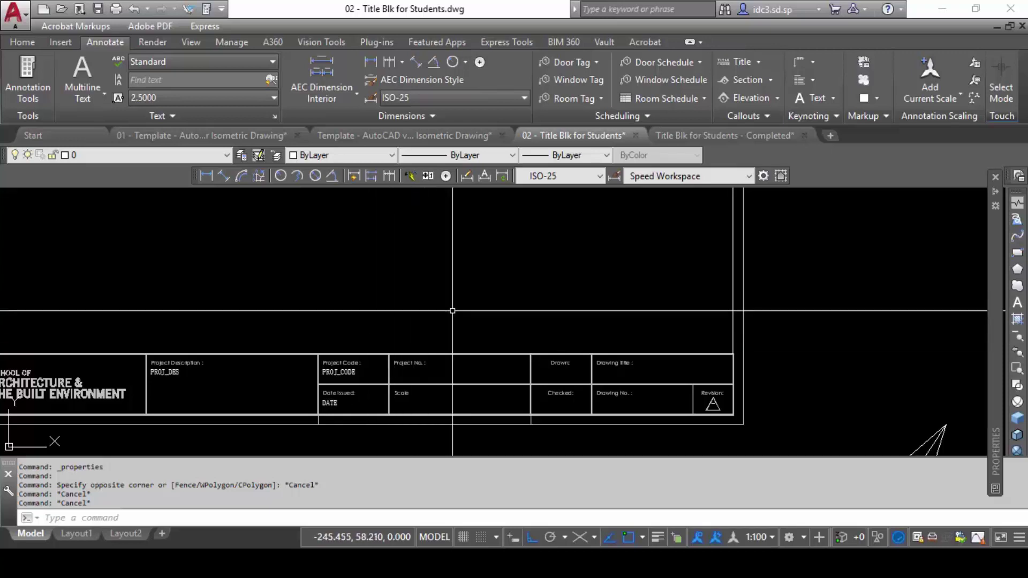
scroll(452, 325, down, 2)
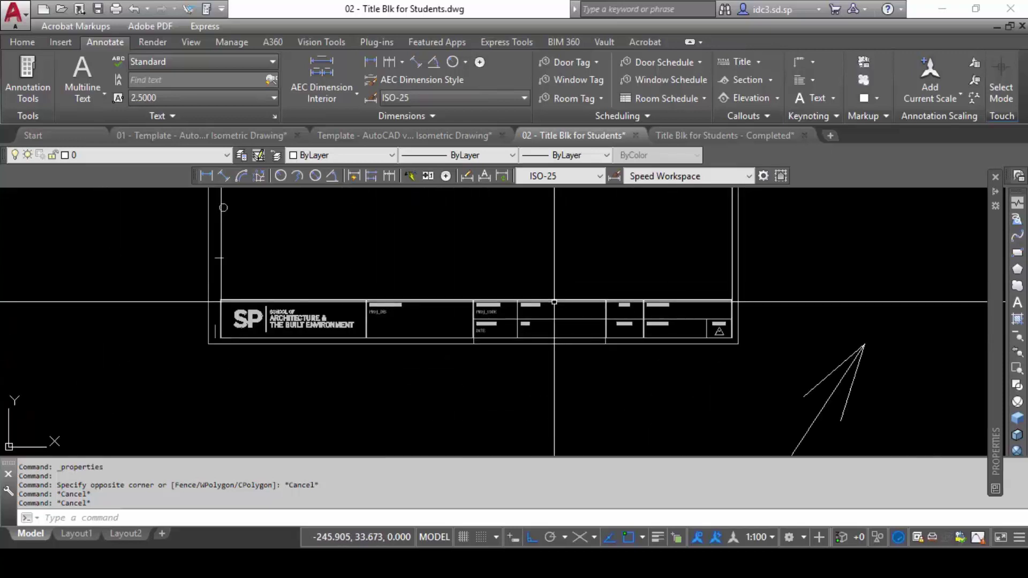
mouse_move(555, 302)
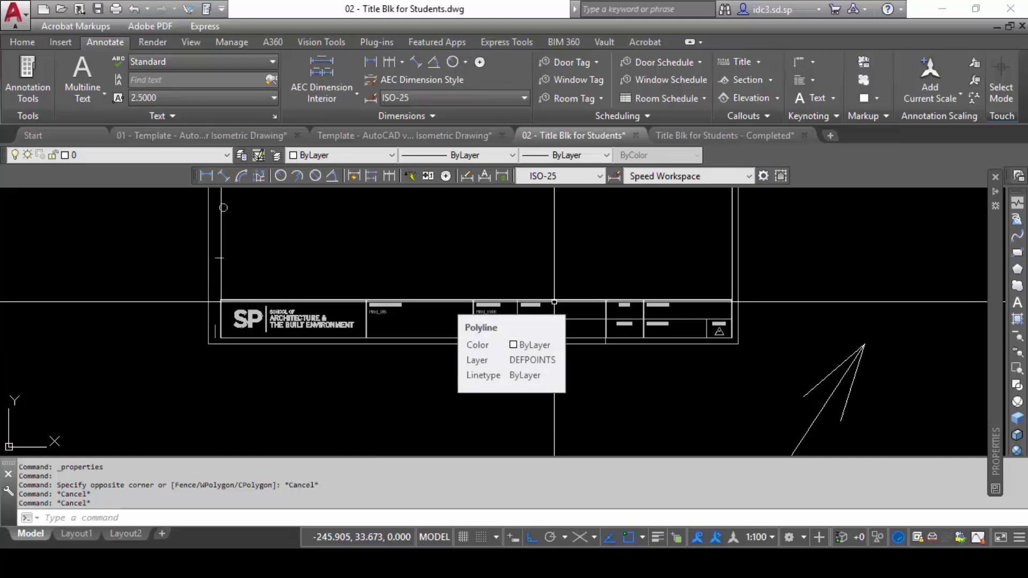
text(BM)
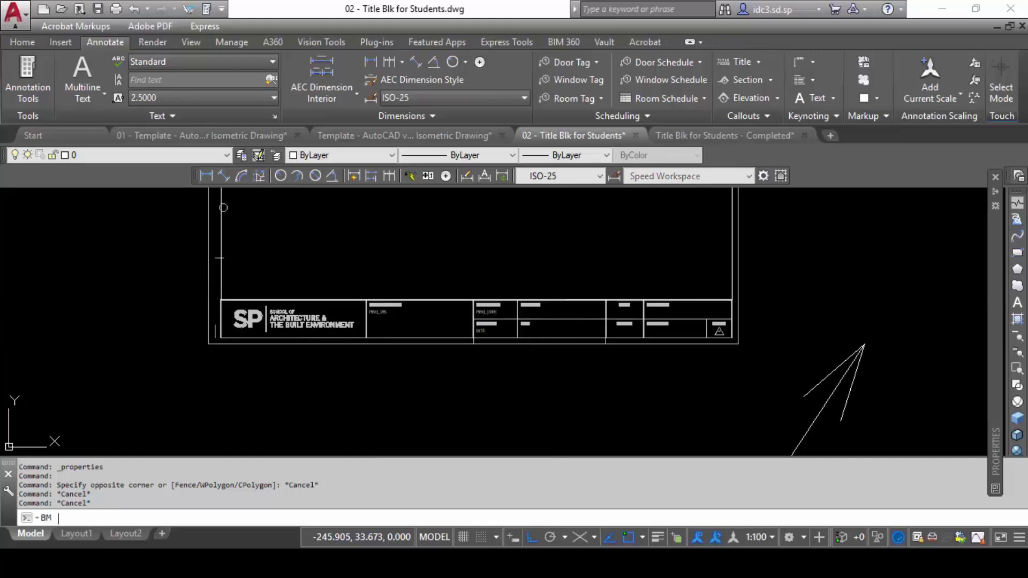
key(Return)
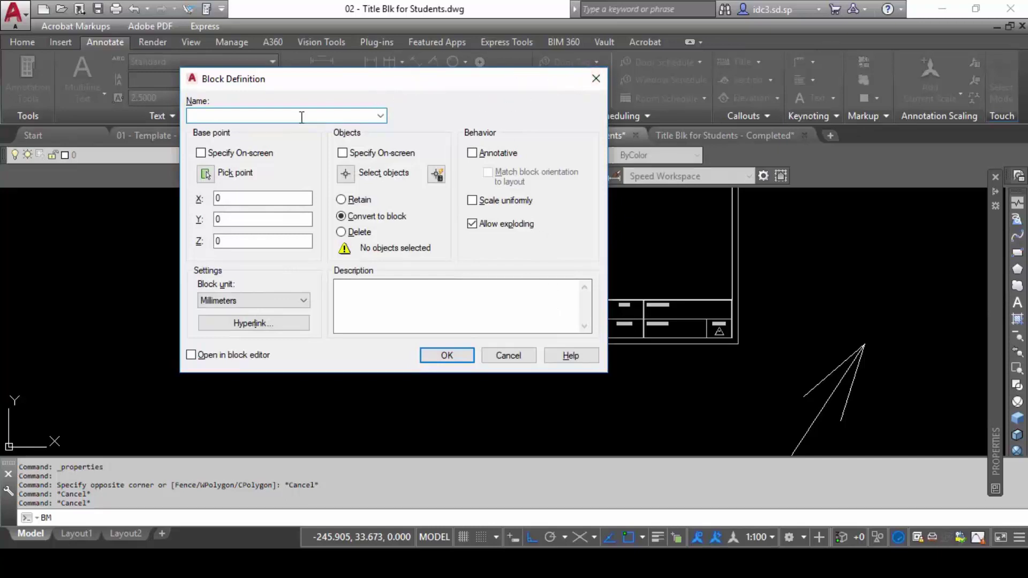
text(A3 Title Block)
click(205, 174)
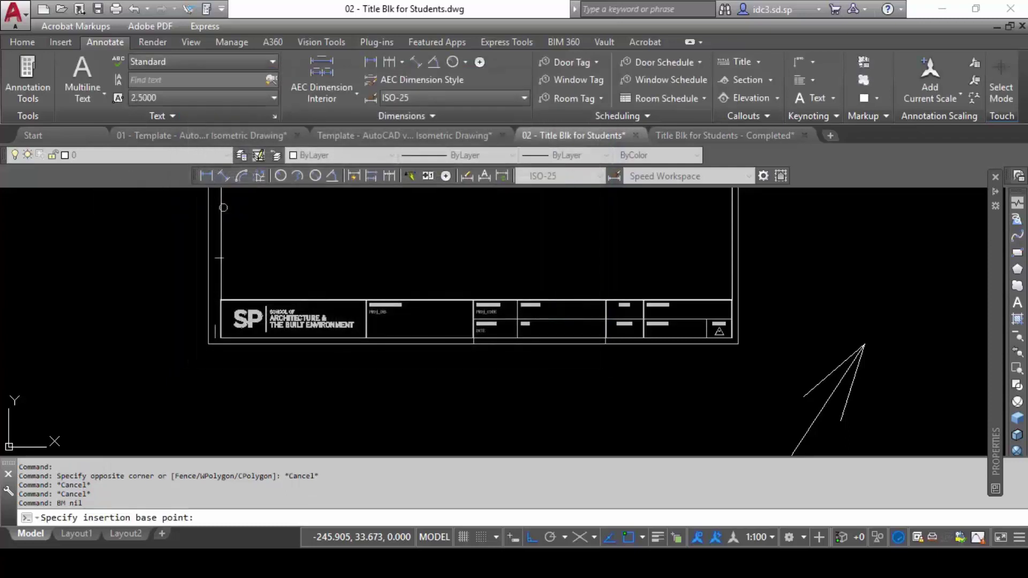
click(208, 345)
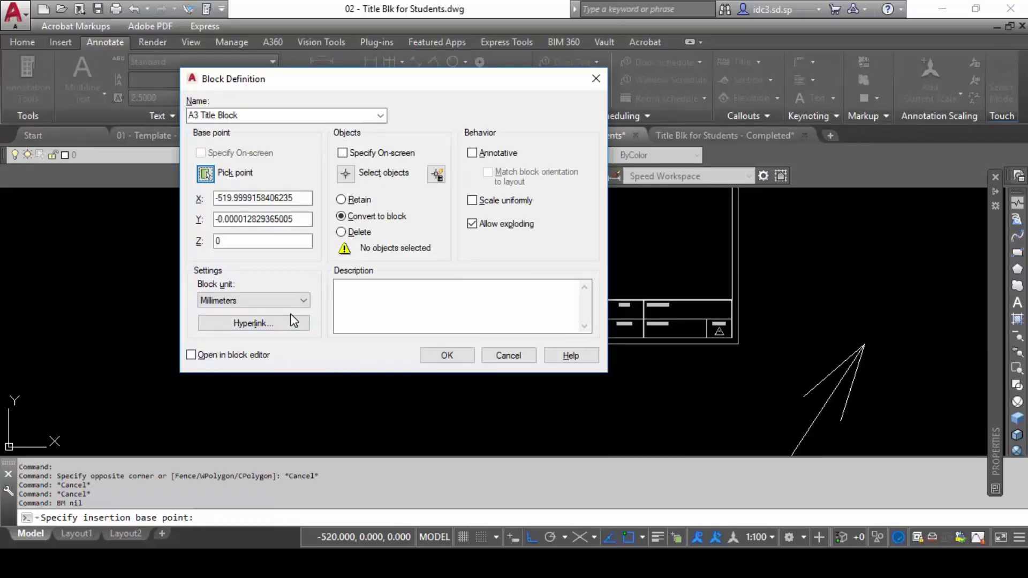
- Begin choosing the block's objects by picking the PROJ_DES attribute under Project Description first
click(345, 173)
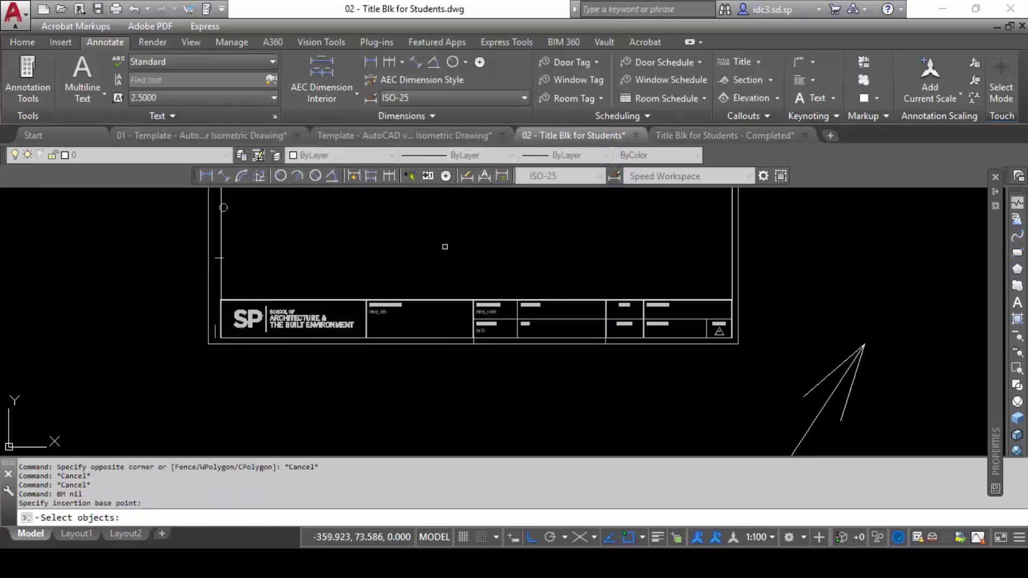
middle_drag(459, 216, 438, 279)
scroll(439, 279, up, 2)
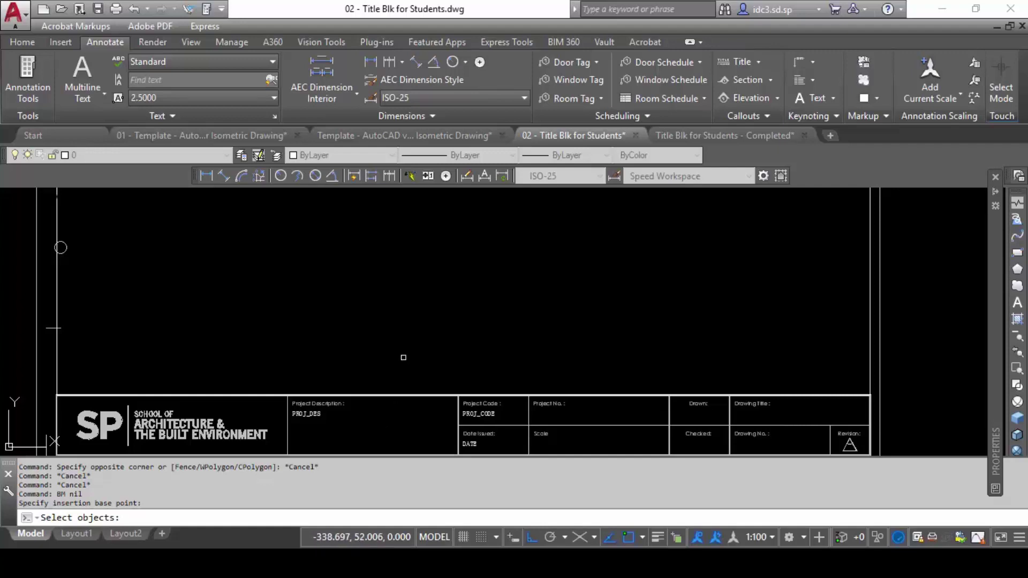
middle_drag(417, 339, 452, 234)
scroll(373, 290, up, 6)
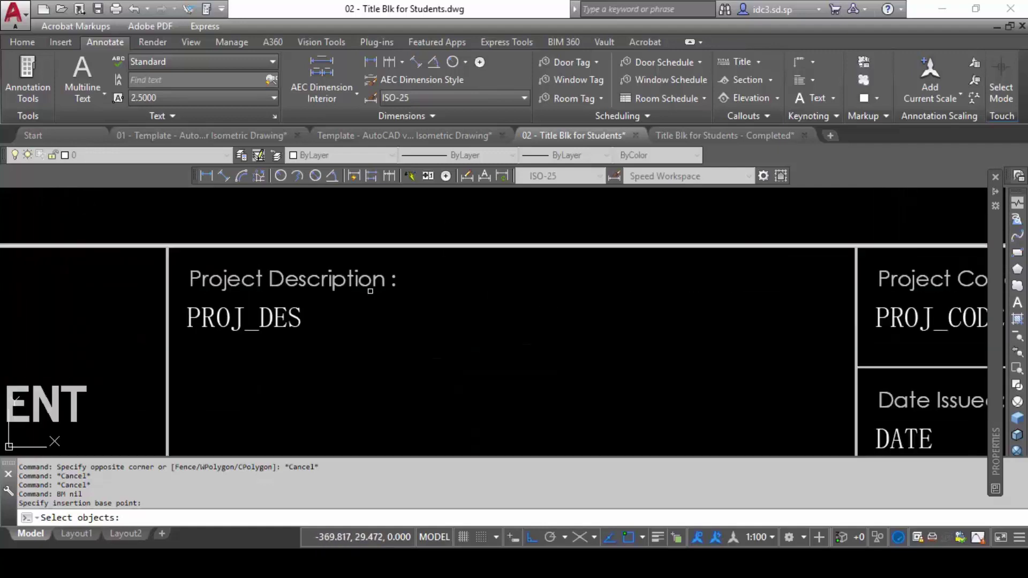
click(272, 320)
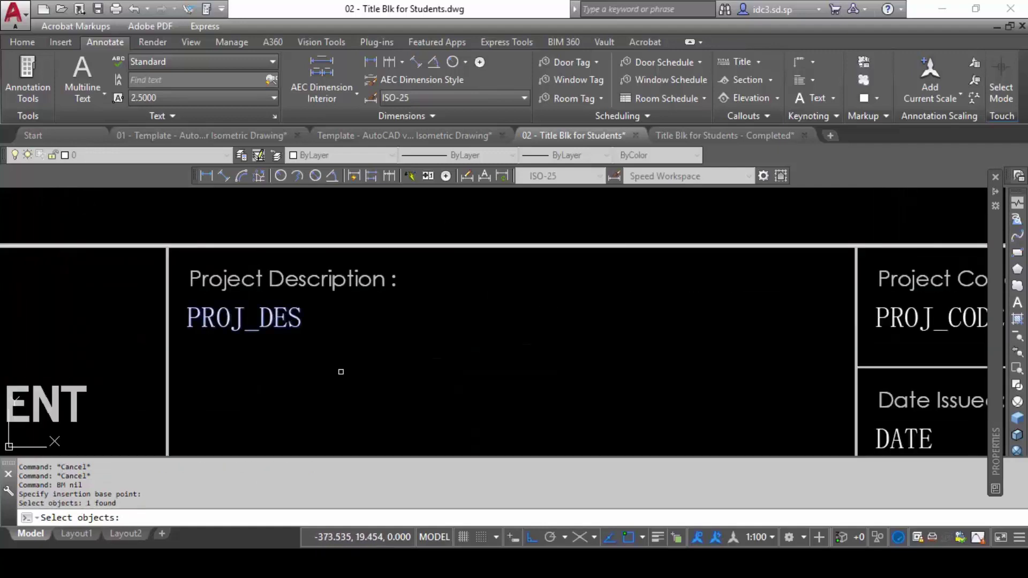
- Add the PROJ_CODE attribute and the DATE attribute to the block's object selection, in that order
scroll(461, 342, down, 3)
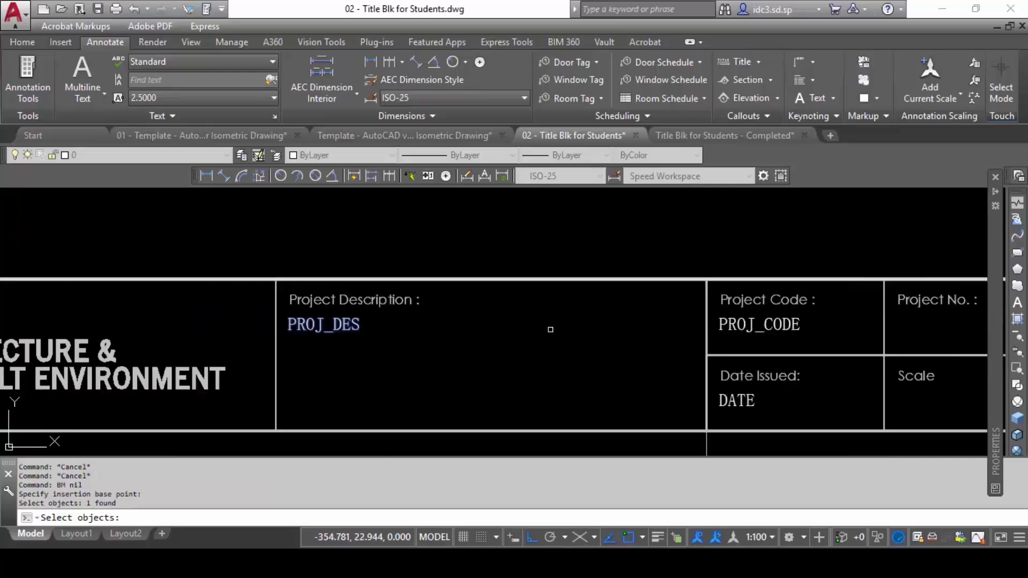
middle_drag(791, 321, 507, 310)
scroll(508, 310, up, 3)
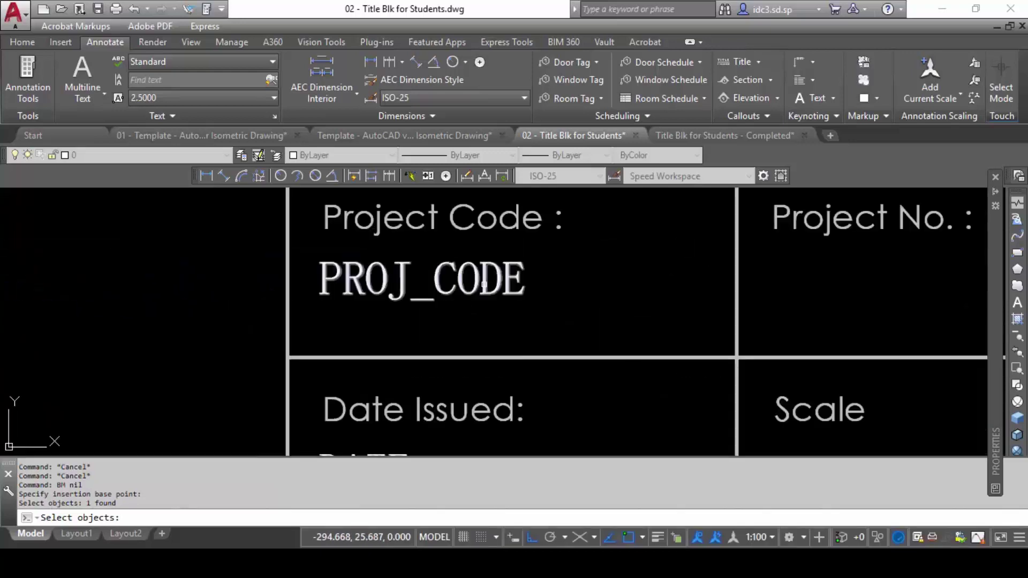
click(471, 284)
scroll(644, 313, down, 3)
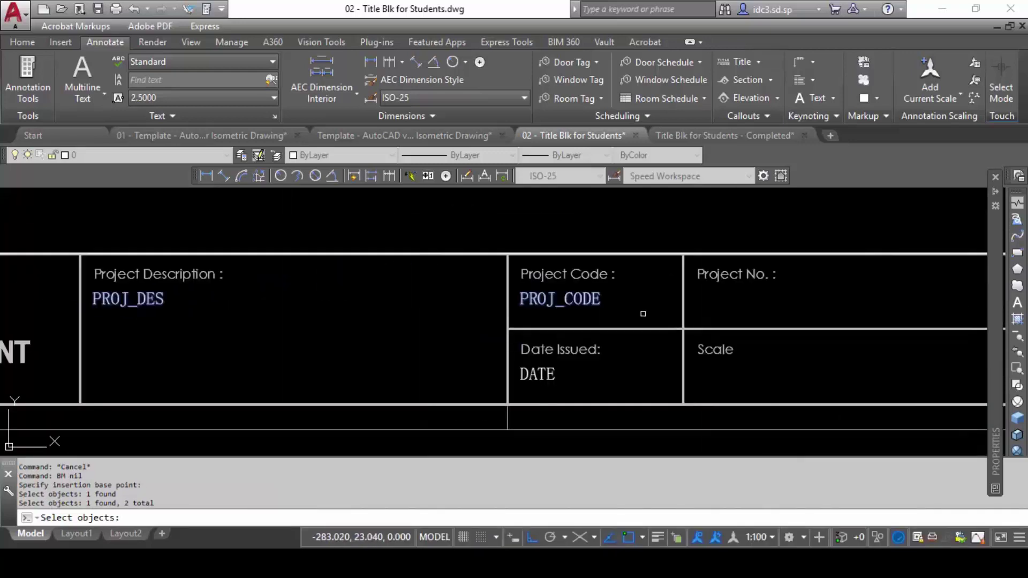
scroll(526, 390, up, 4)
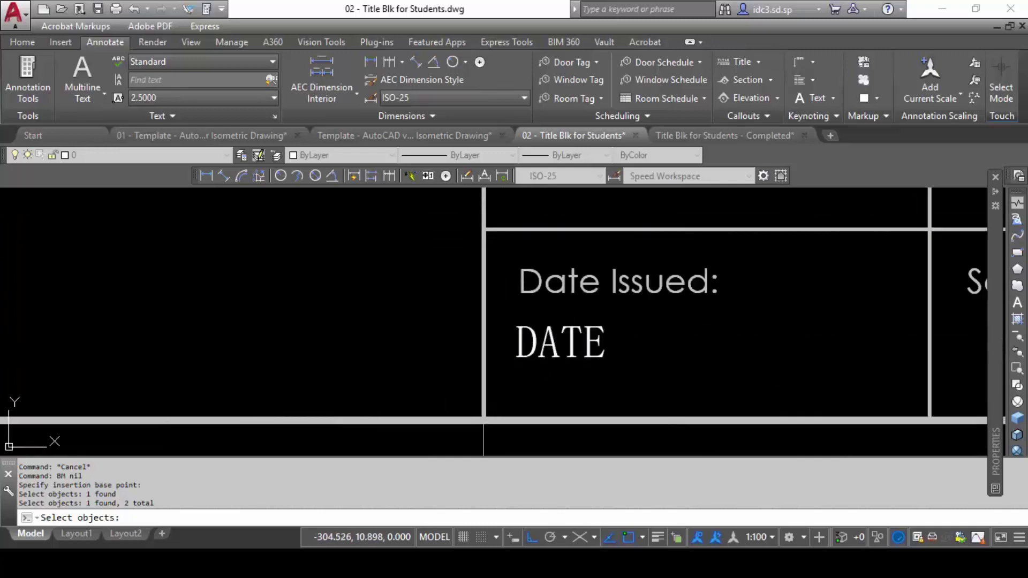
click(557, 348)
scroll(512, 348, down, 8)
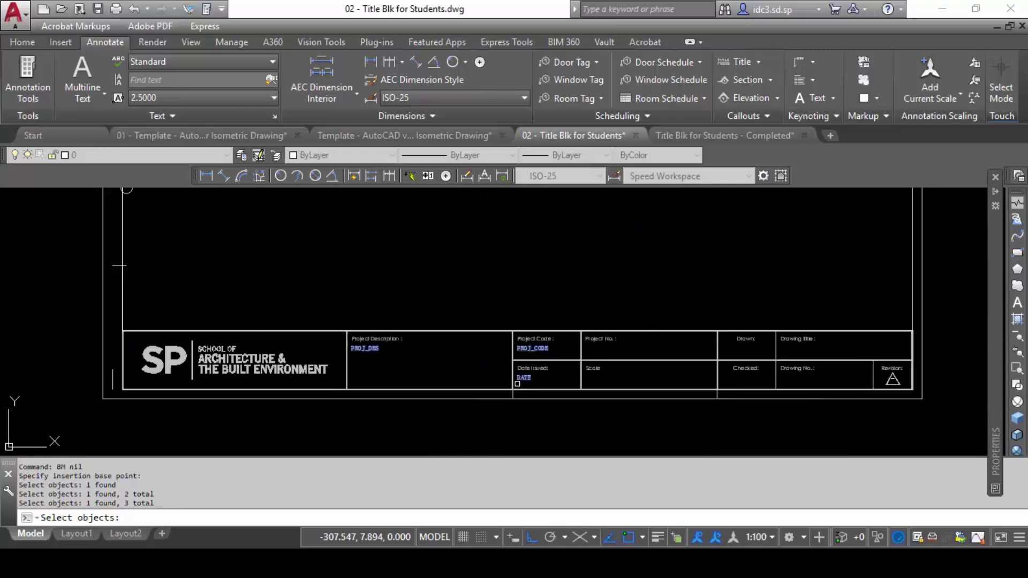
- Add the entire A3 sheet to the selection with a window and create the A3 Title Block
middle_drag(506, 325, 455, 370)
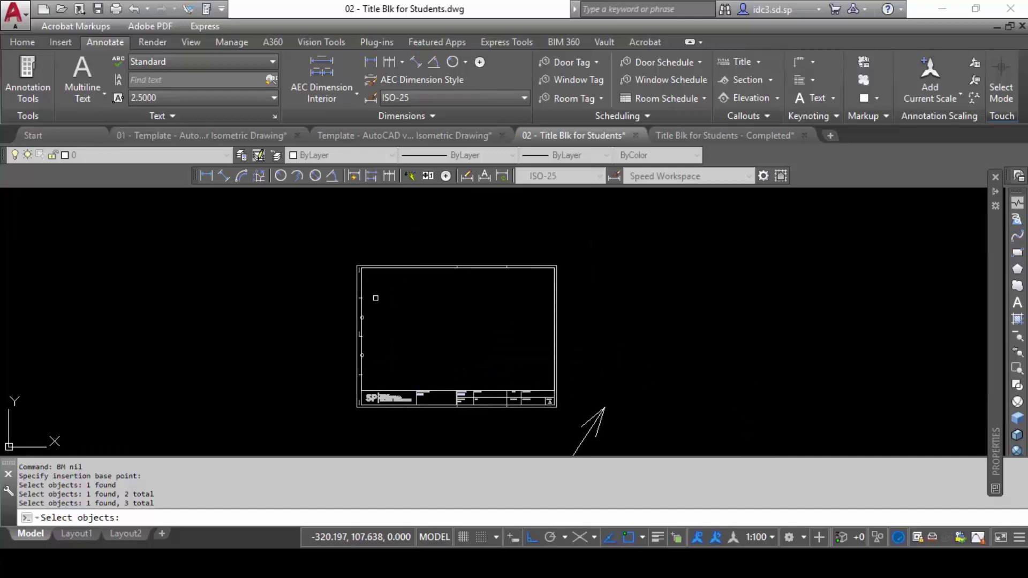
click(340, 253)
click(567, 419)
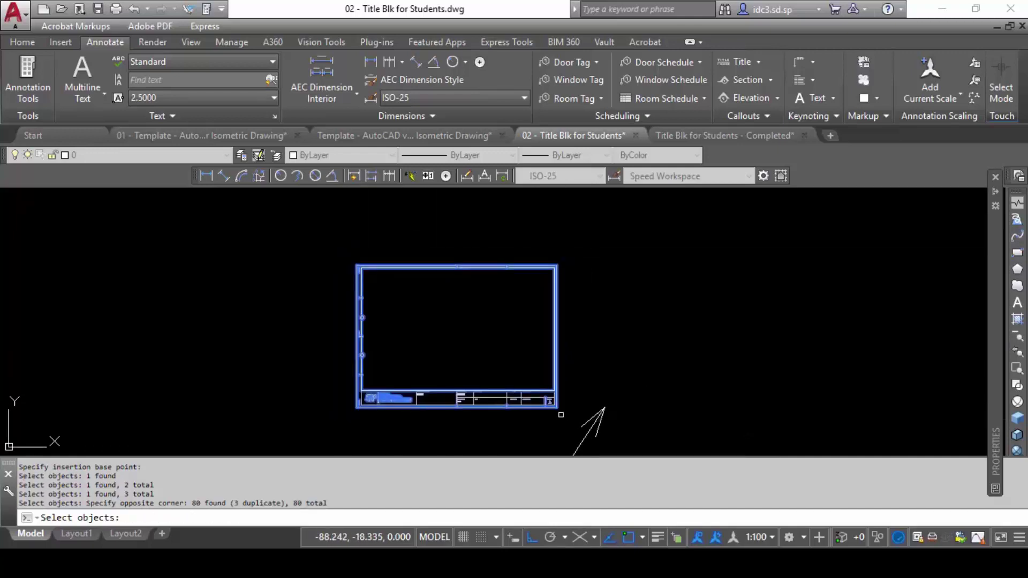
key(Return)
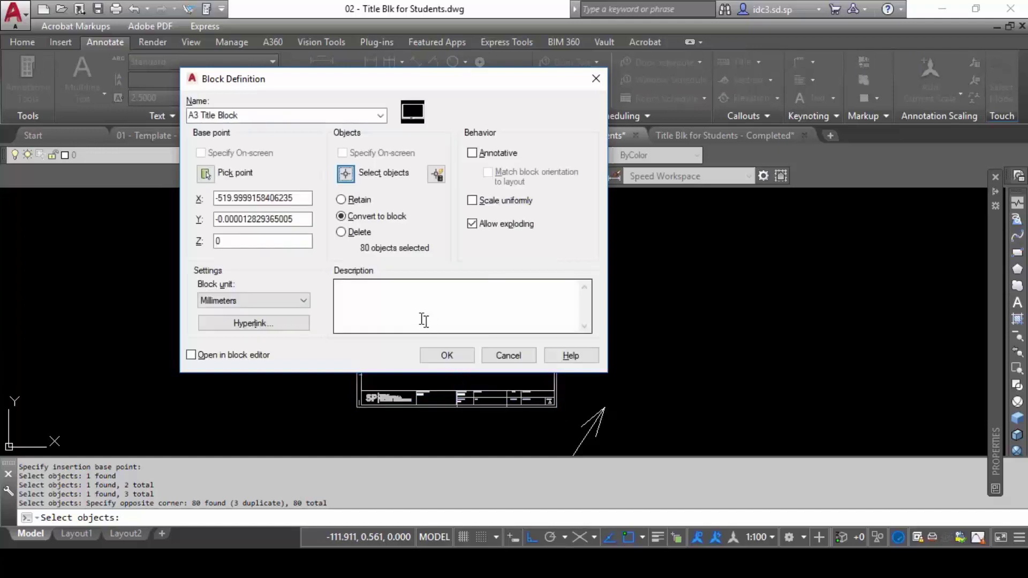
click(445, 355)
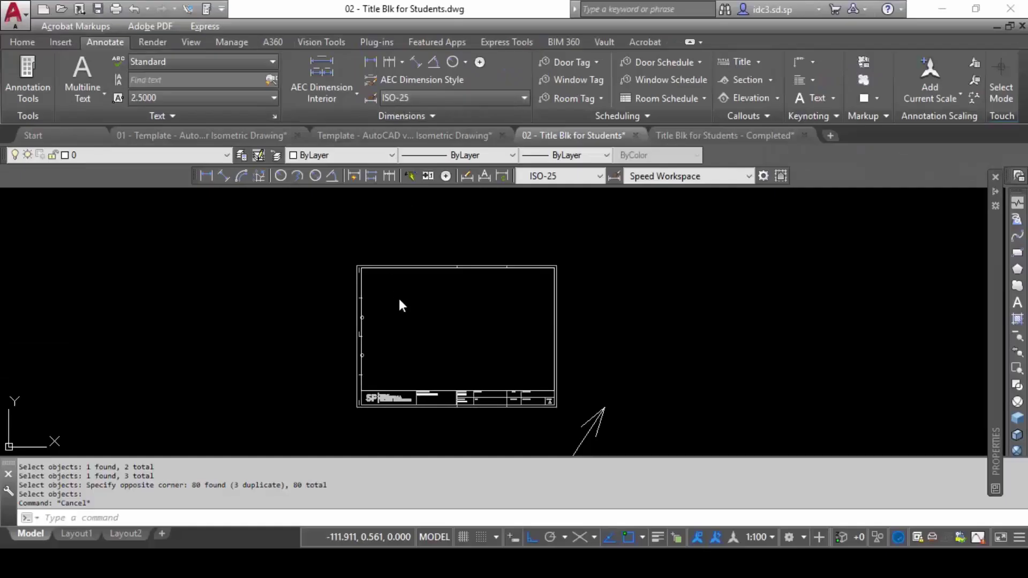
- Explode the A3 Title Block on the sheet back into its separate objects and attribute tags
click(399, 303)
click(532, 294)
click(471, 236)
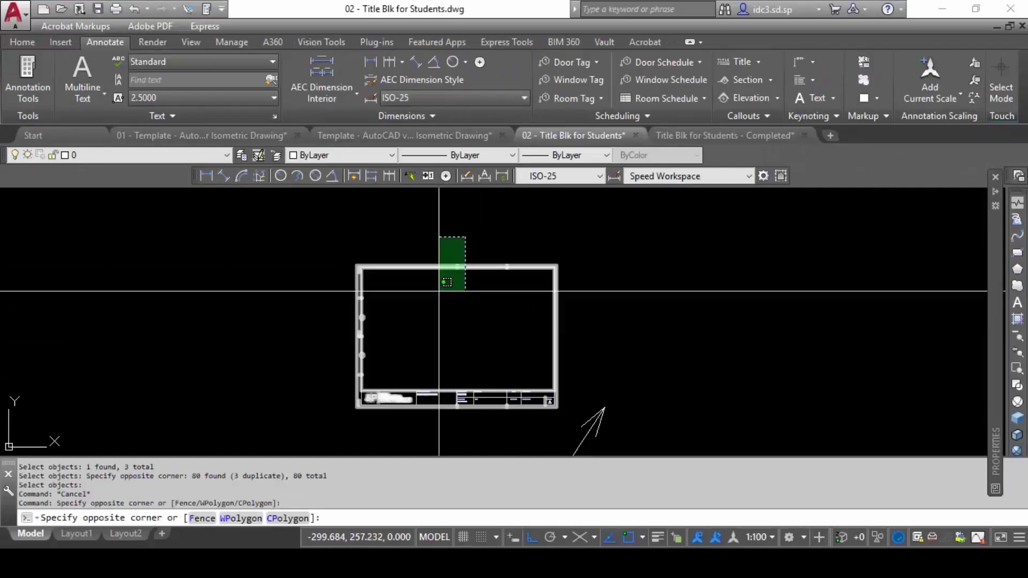
click(442, 300)
text(x)
key(Return)
scroll(423, 399, up, 8)
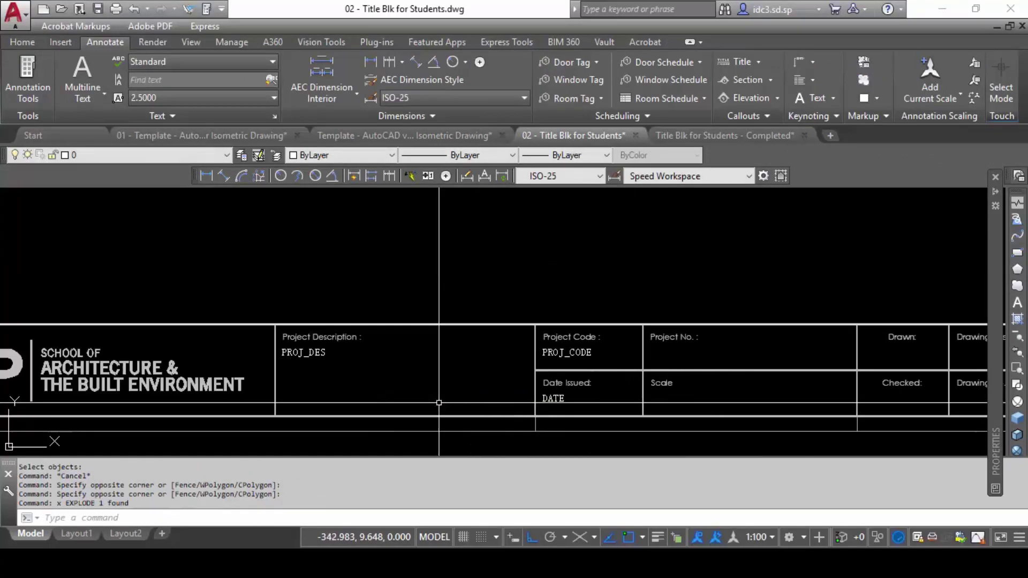
- Start a block definition named "Abortive Experiment" with its base point at the lower-left corner of the sheet's outer border
scroll(412, 375, down, 8)
scroll(344, 402, up, 2)
scroll(395, 374, down, 2)
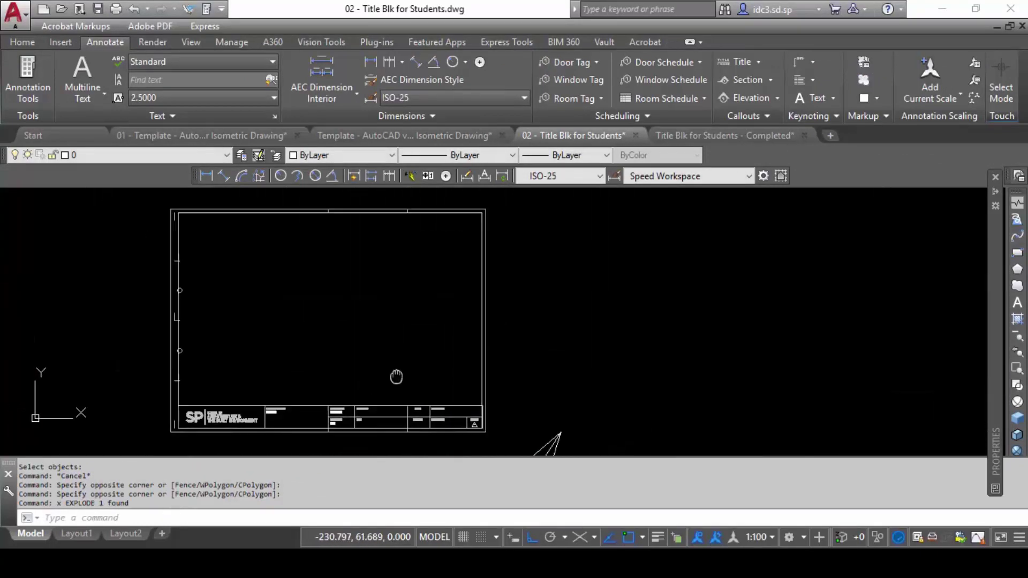
mouse_move(365, 408)
middle_down()
mouse_move(407, 358)
mouse_move(407, 383)
middle_up()
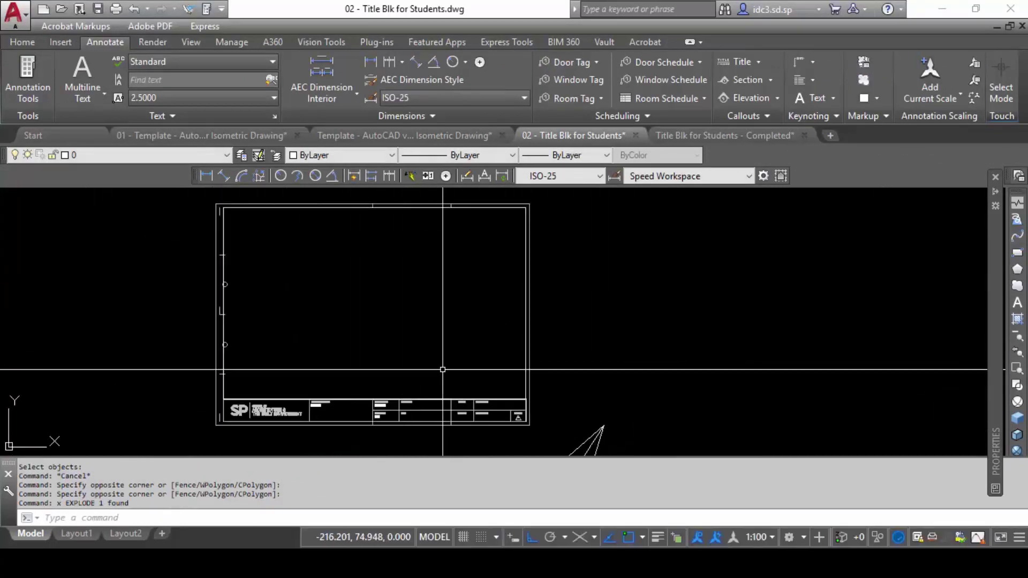
text(BM)
key(Return)
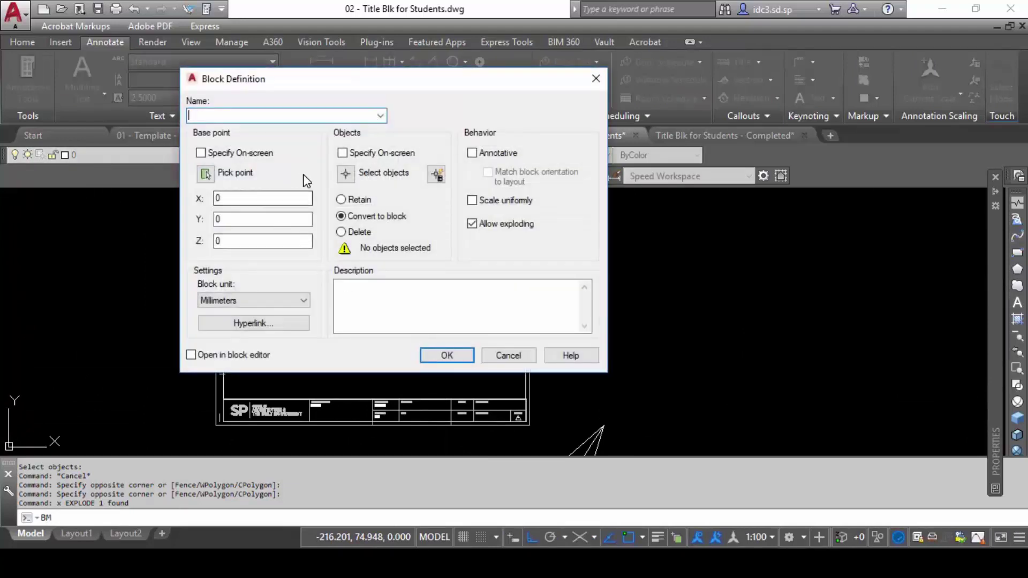
text(Abortive)
text(E)
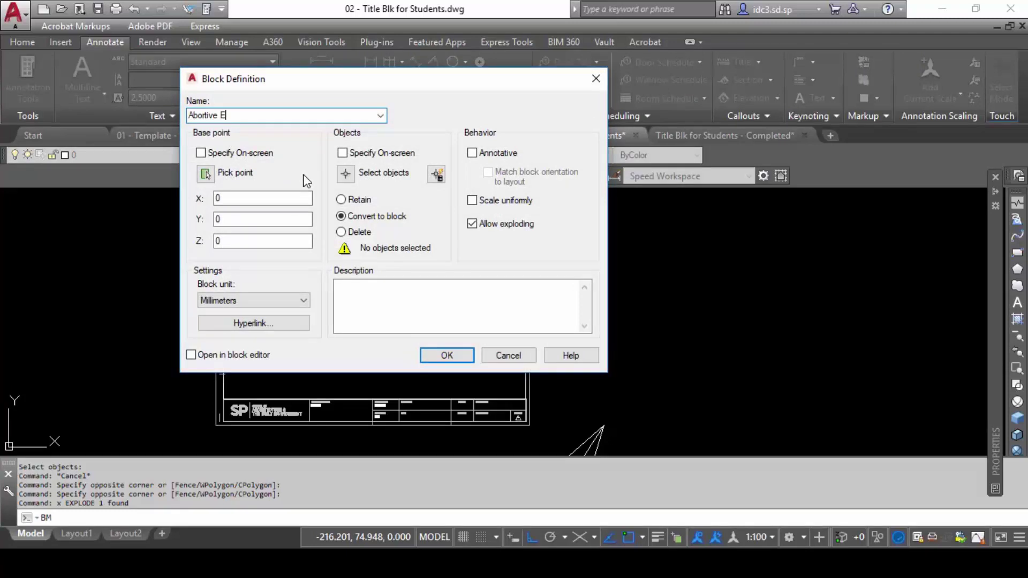
text(xperiment)
click(205, 174)
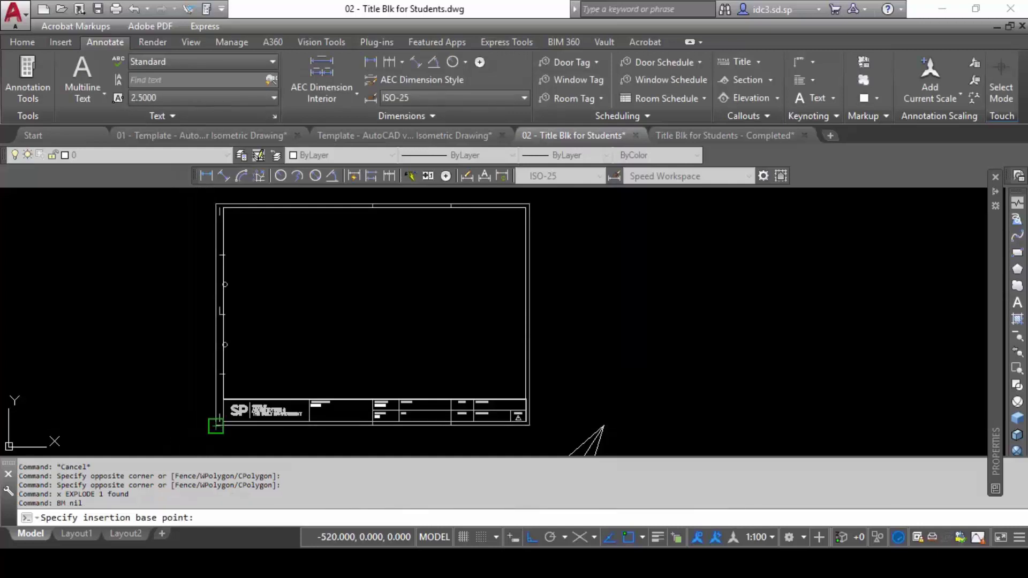
click(216, 425)
- Select the whole sheet with one crossing window, create the Abortive Experiment block and dismiss its attribute values
click(354, 167)
click(551, 438)
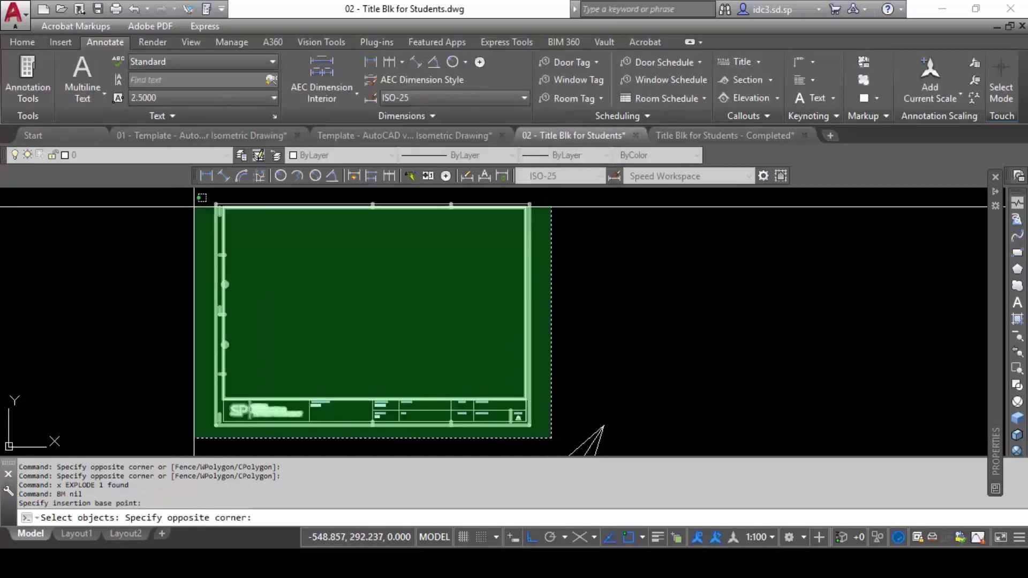
click(196, 202)
key(Return)
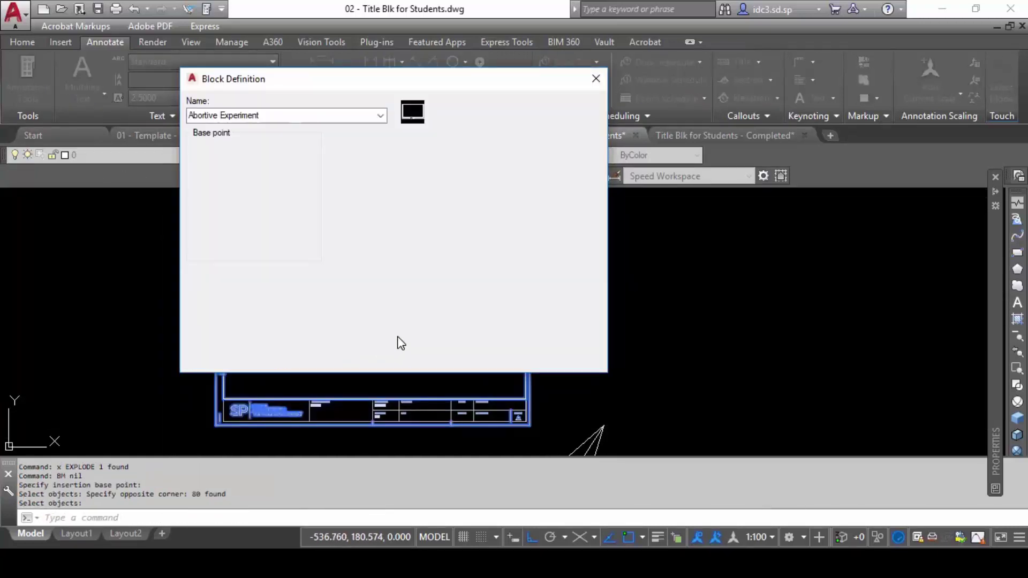
click(444, 355)
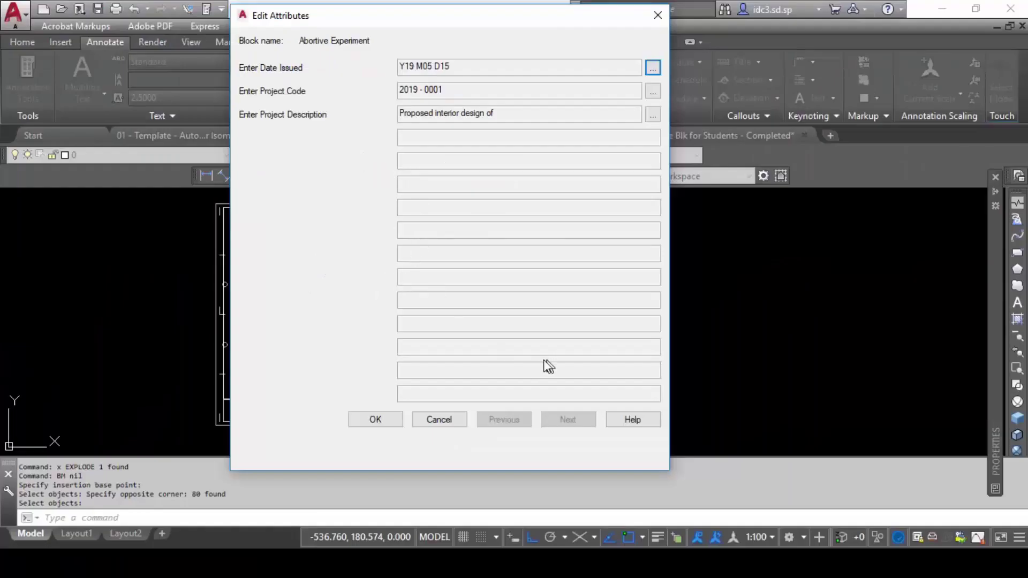
click(433, 422)
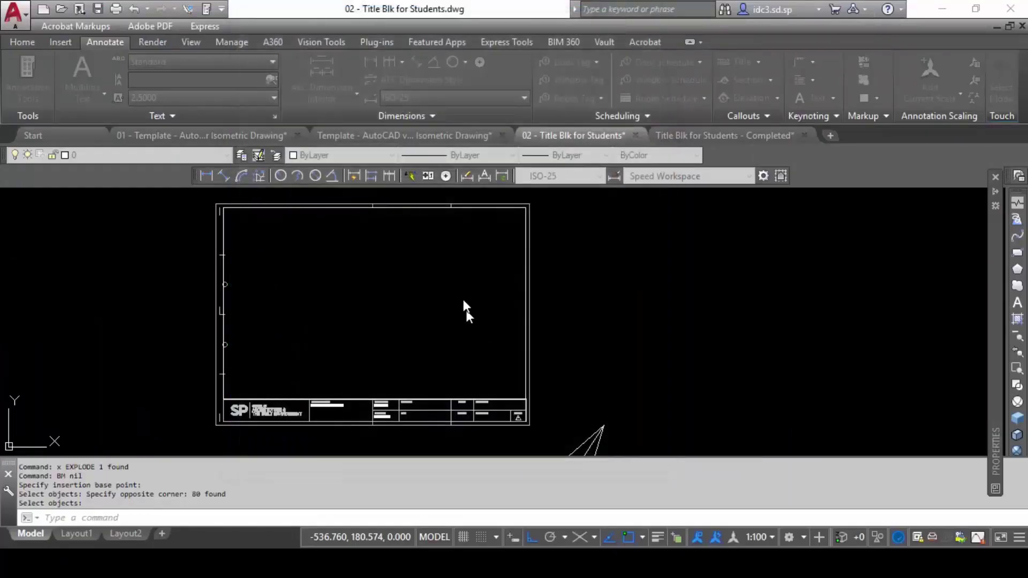
- Insert the Abortive Experiment block at the arrow's tip beside the sheet, keeping its default attribute values
text(i)
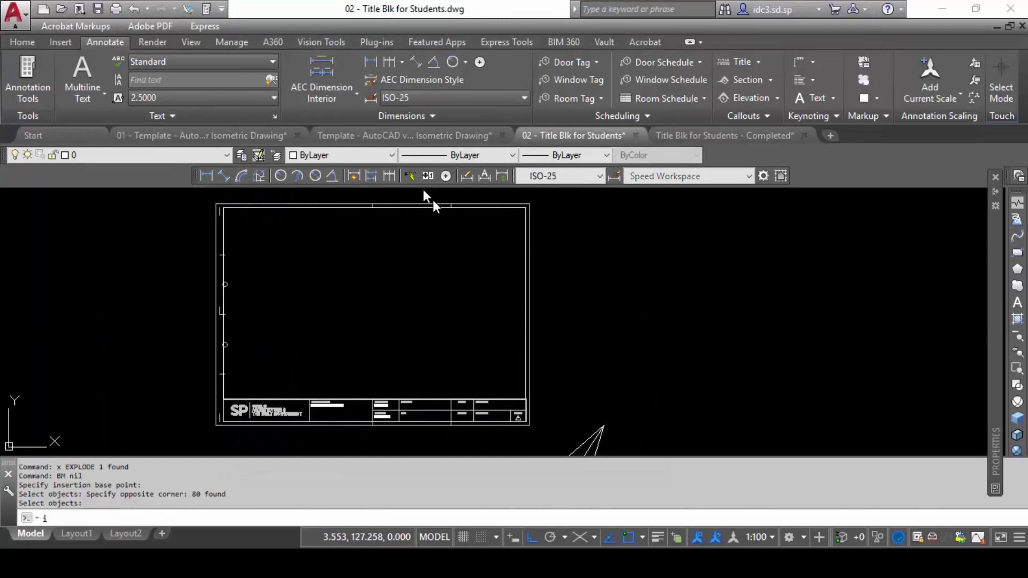
key(Return)
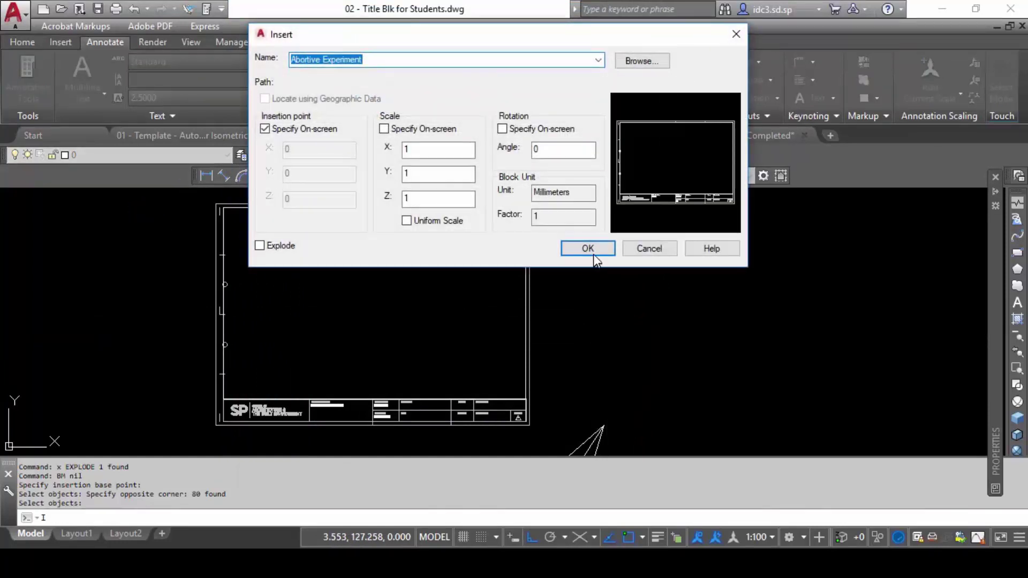
click(593, 255)
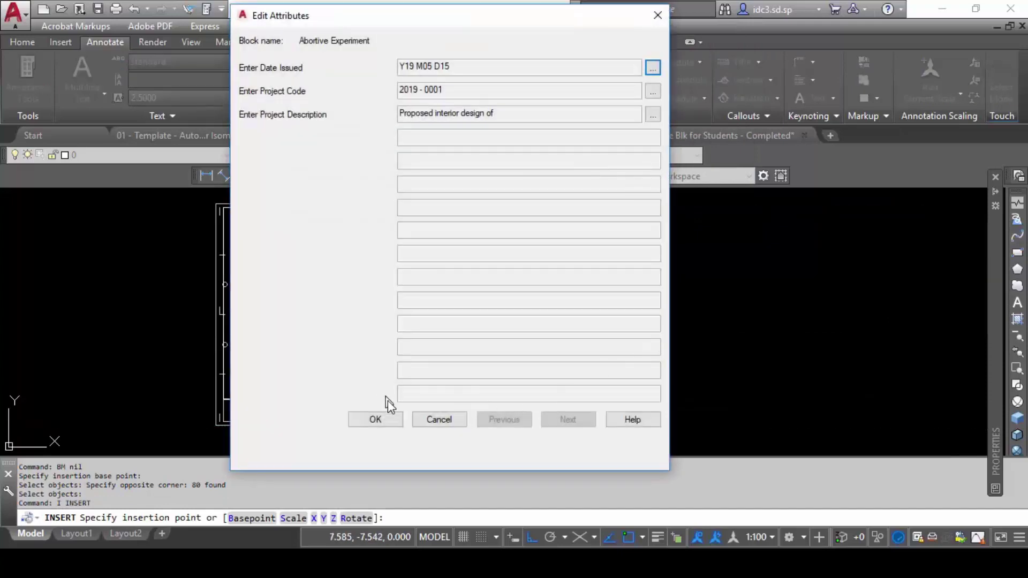
click(370, 417)
click(605, 427)
scroll(626, 431, up, 5)
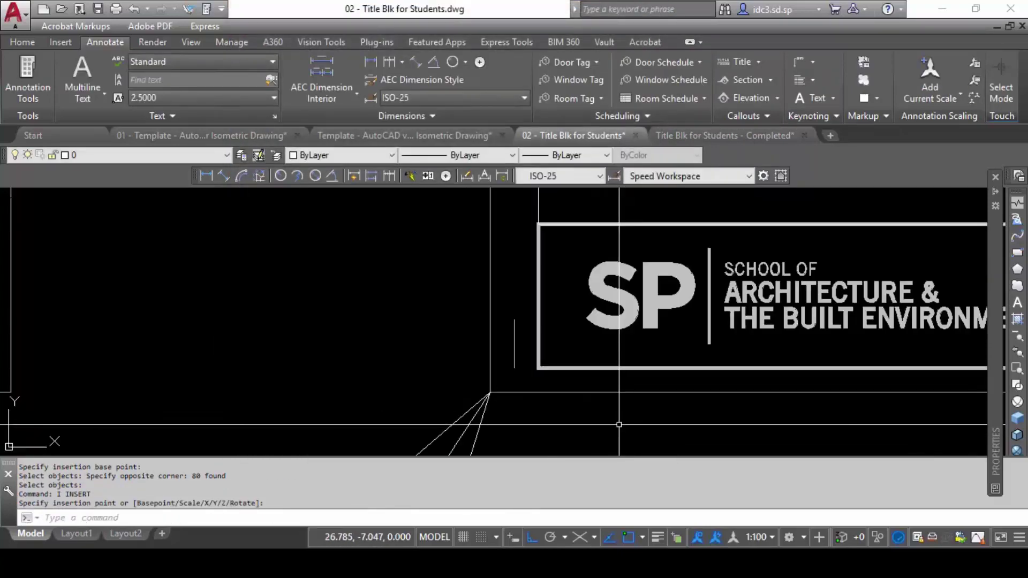
click(636, 413)
key(Escape)
click(636, 413)
key(Escape)
scroll(537, 373, down, 6)
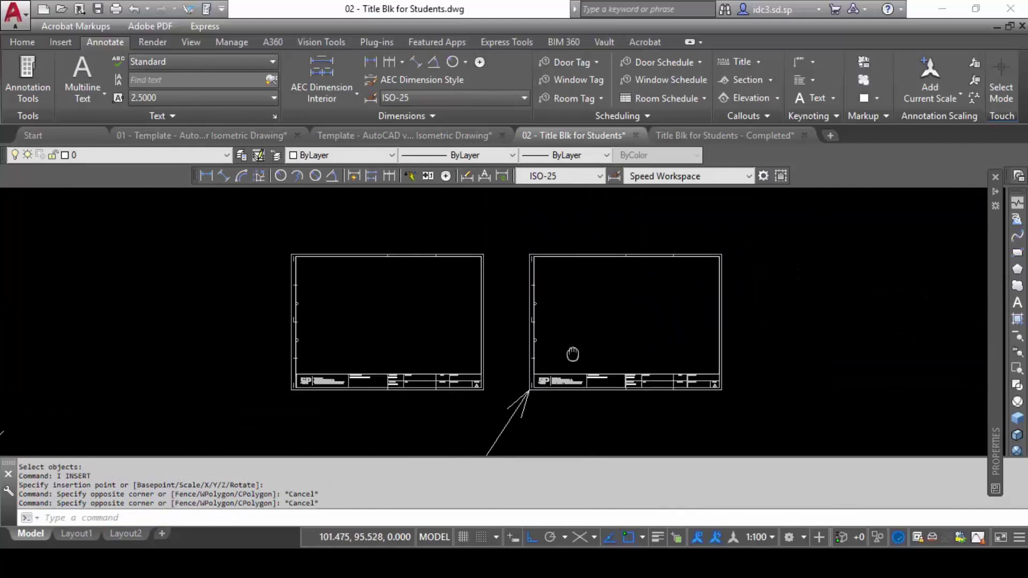
- Open the inserted Abortive Experiment block for in-place editing with the default reference settings
scroll(579, 332, up, 4)
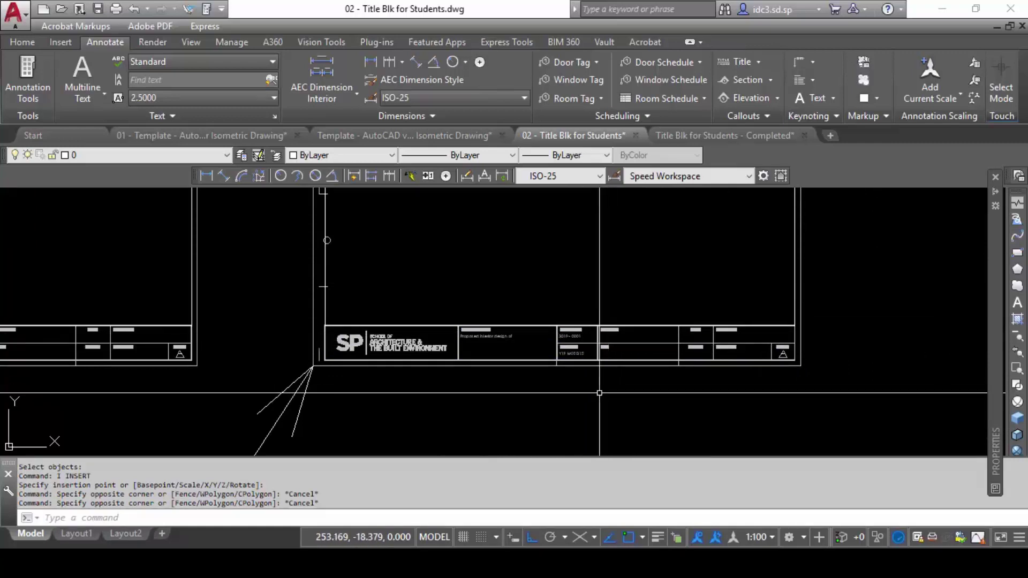
click(576, 329)
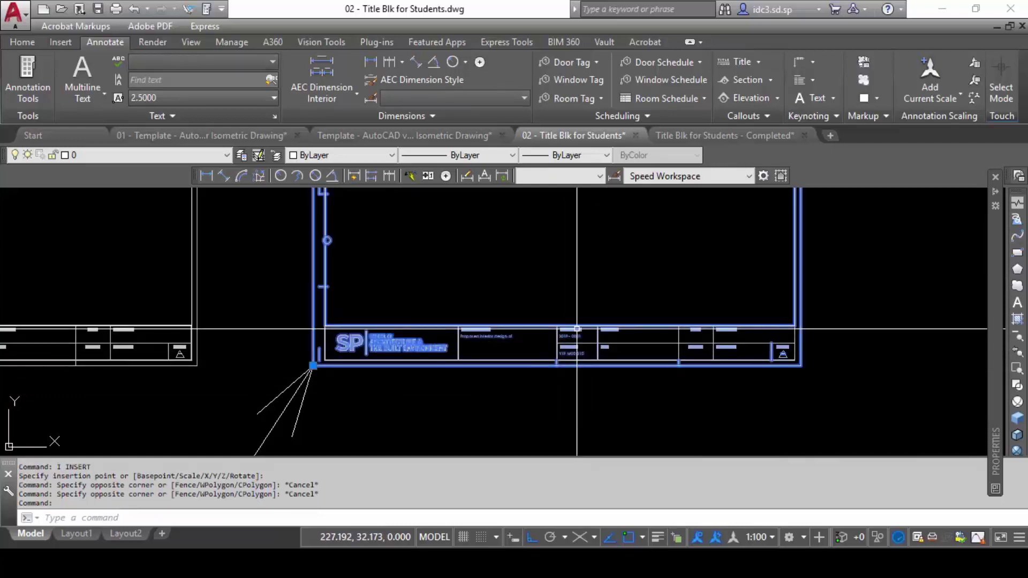
right_click(577, 329)
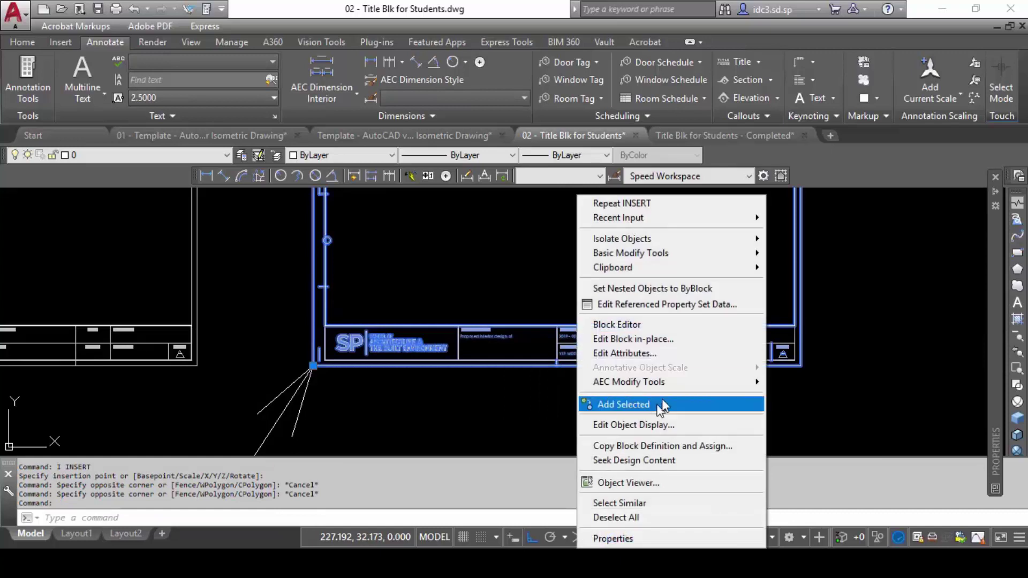
click(705, 339)
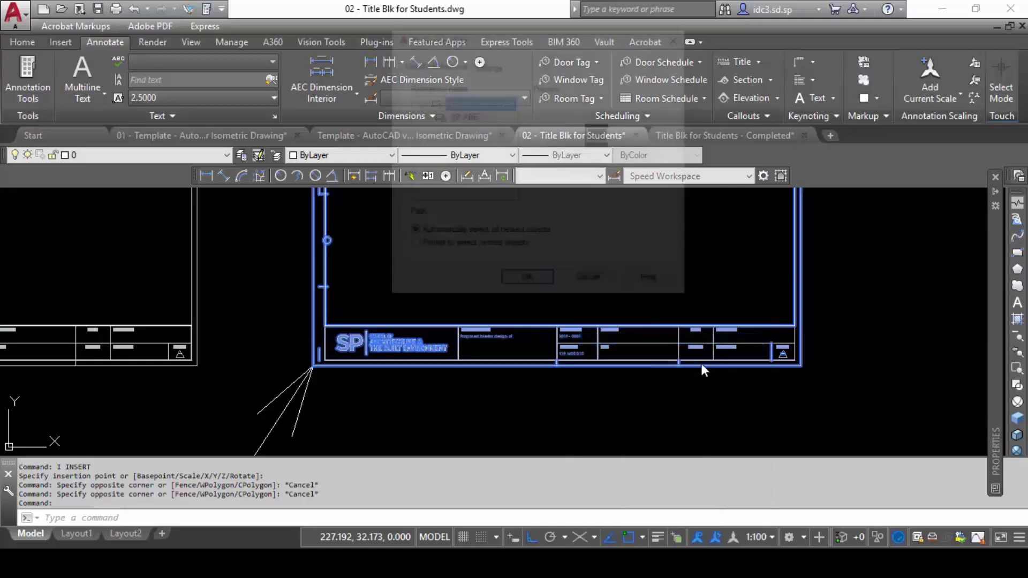
click(528, 280)
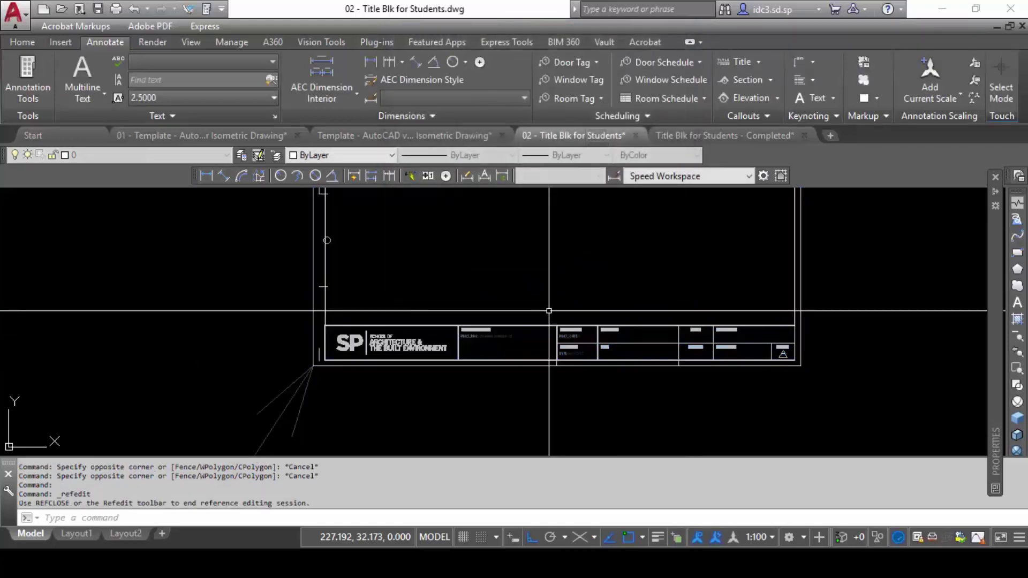
scroll(343, 91, up, 1)
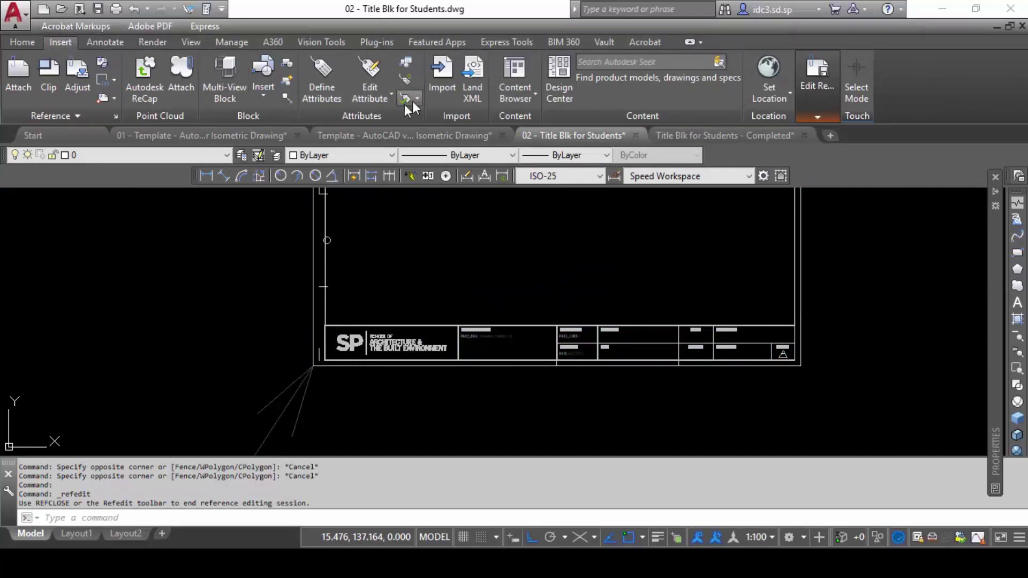
- In the Block Attribute Manager, move PROJ_DES to the end of the A3 Title Block's attribute order and back to first place
click(409, 61)
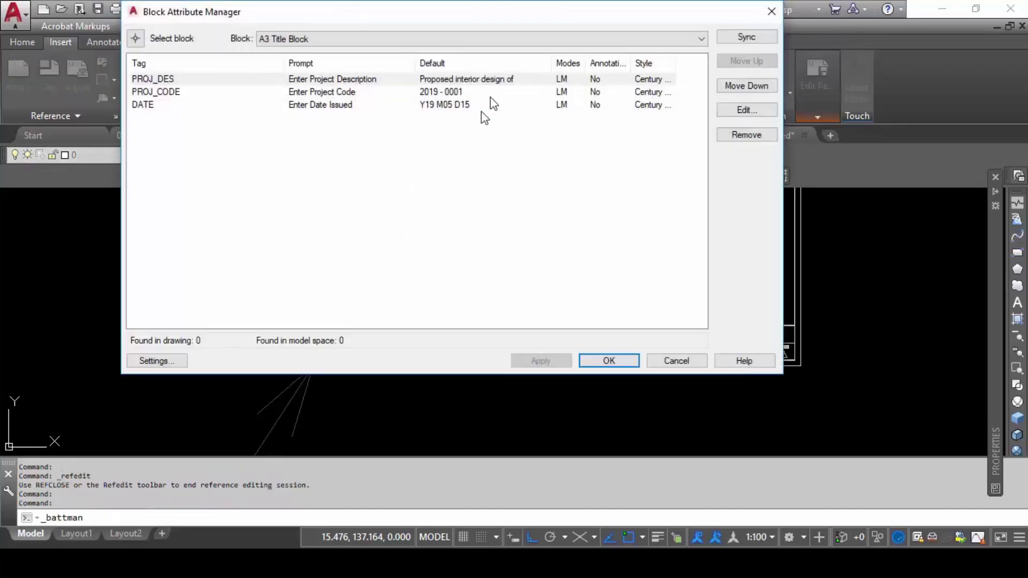
drag(487, 13, 478, 28)
click(164, 95)
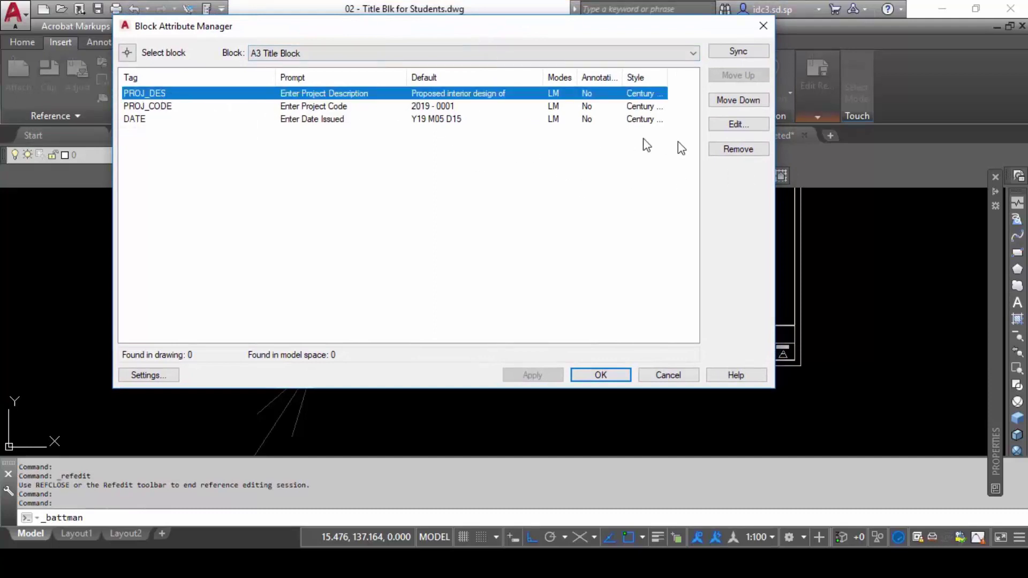
click(737, 101)
click(735, 100)
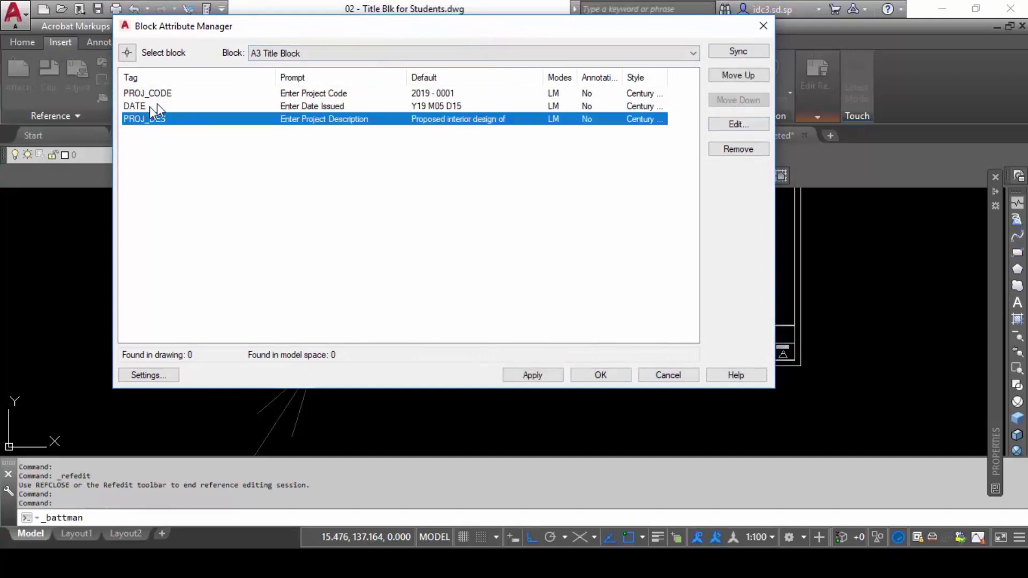
click(739, 75)
click(739, 75)
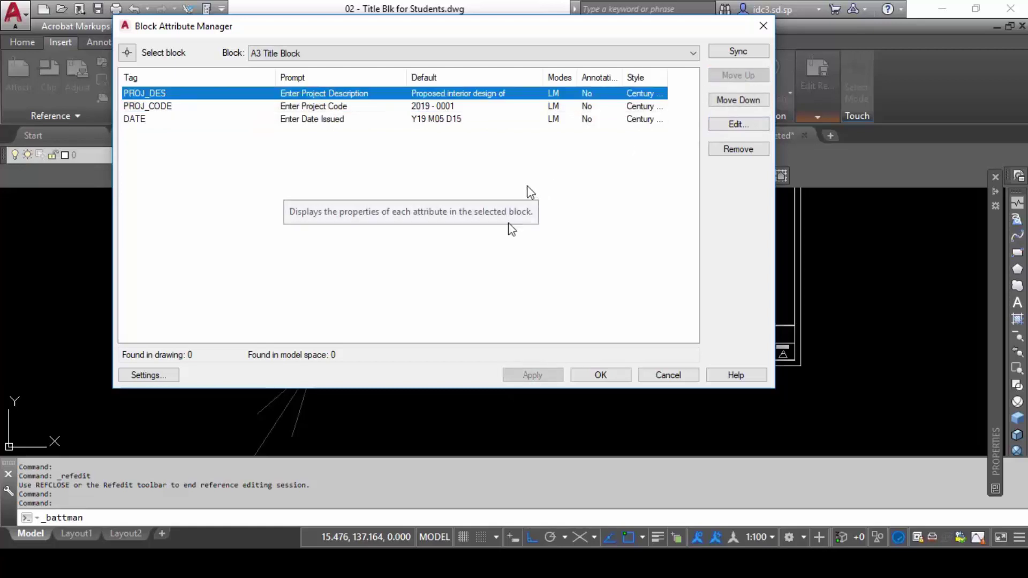
click(600, 375)
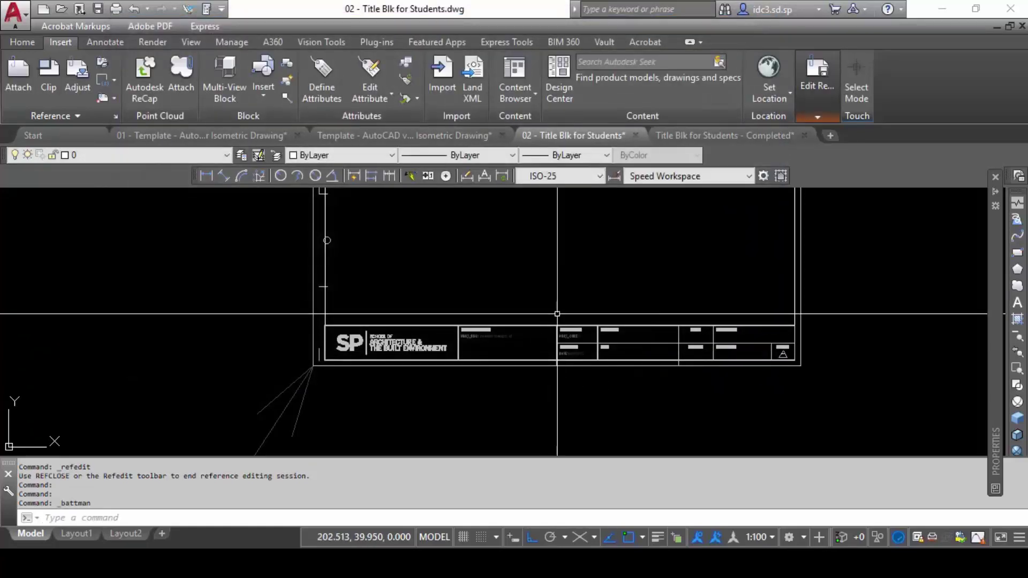
- Save the reference edits to the Abortive Experiment block and close the in-place editing session
click(822, 95)
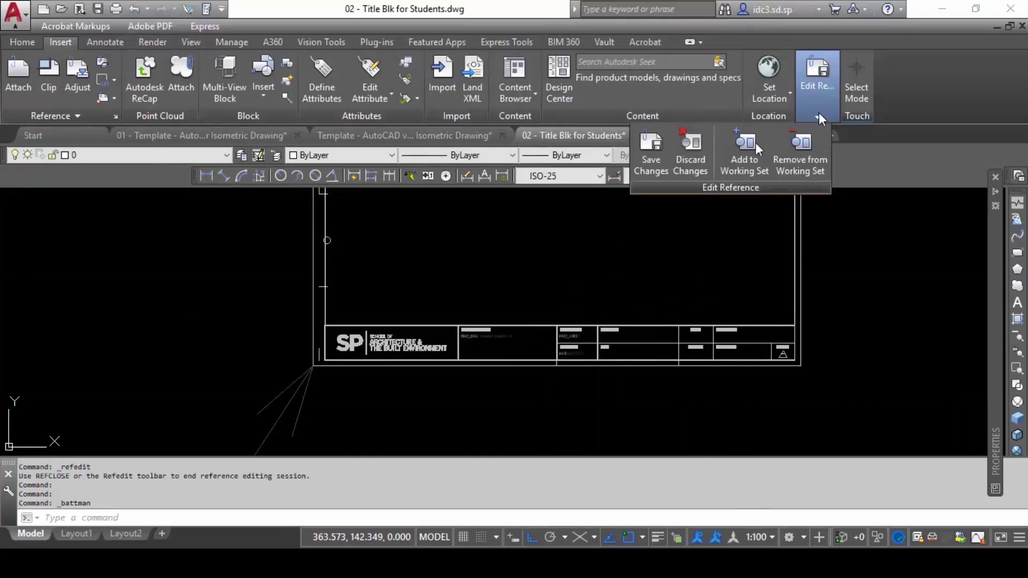
click(657, 153)
click(511, 320)
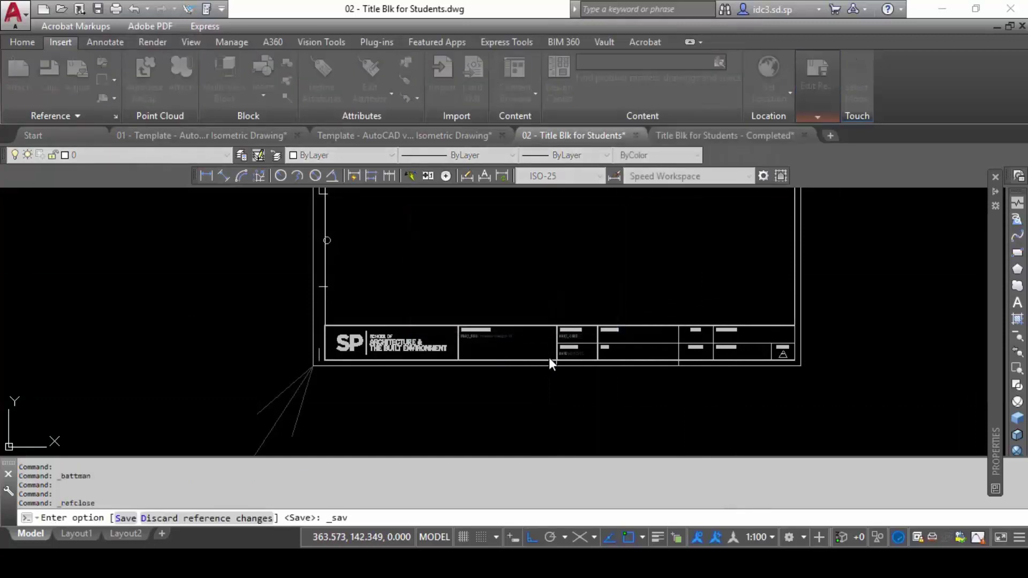
- Check the attribute order of the Abortive Experiment block beside the arrow in the Enhanced Attribute Editor, then close it and deselect the block
click(565, 321)
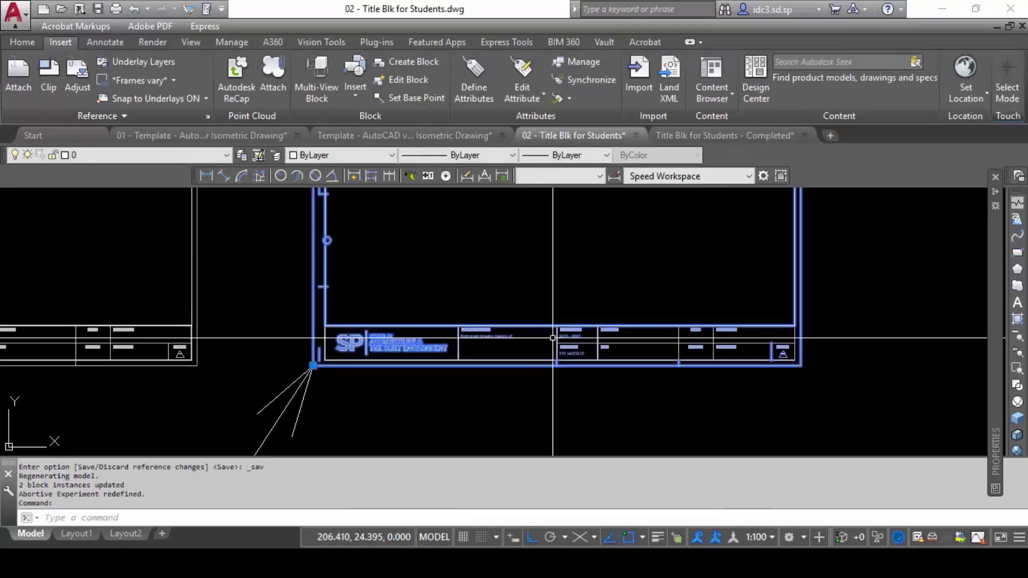
right_click(541, 332)
click(610, 354)
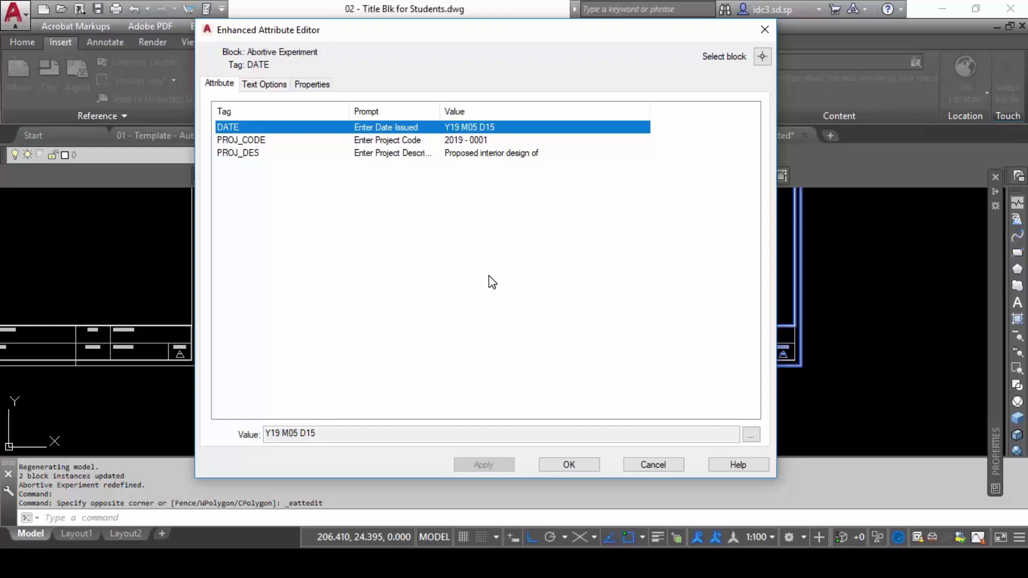
click(551, 463)
key(Escape)
key(Escape)
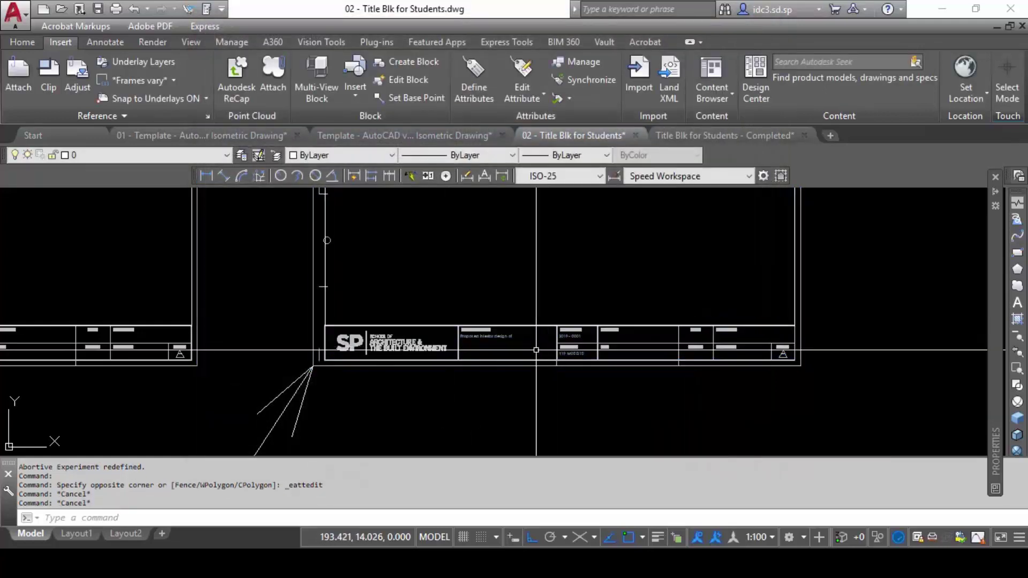